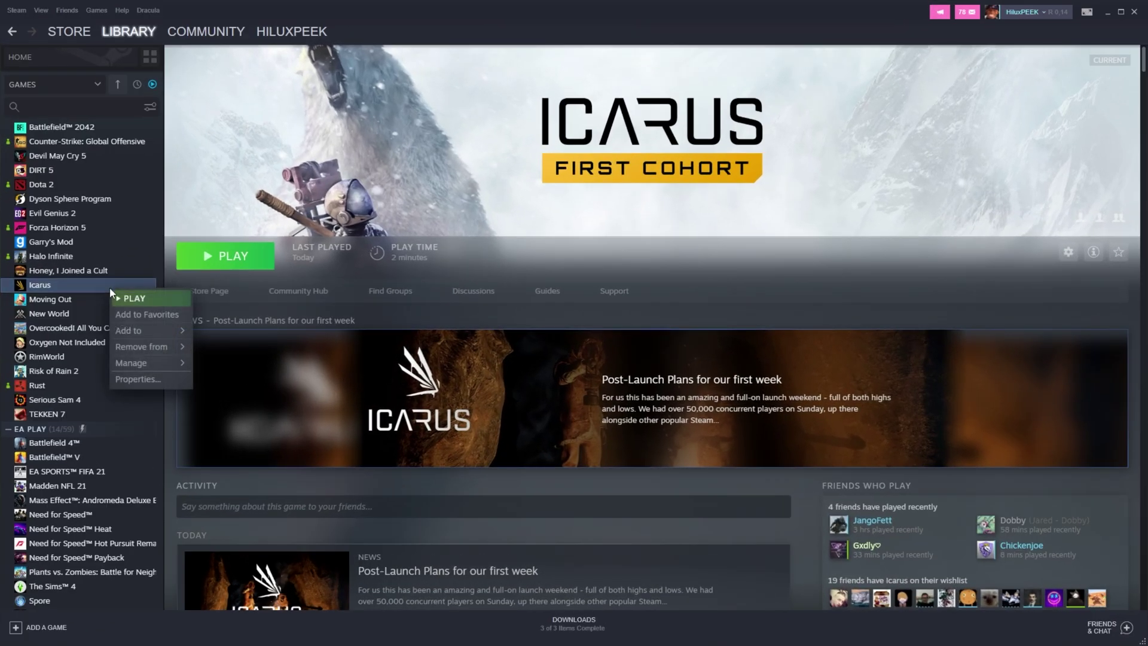
Open the local installation folder of Icarus from the game library and minimise the library window
mouse_move(168, 366)
click(235, 379)
click(1106, 13)
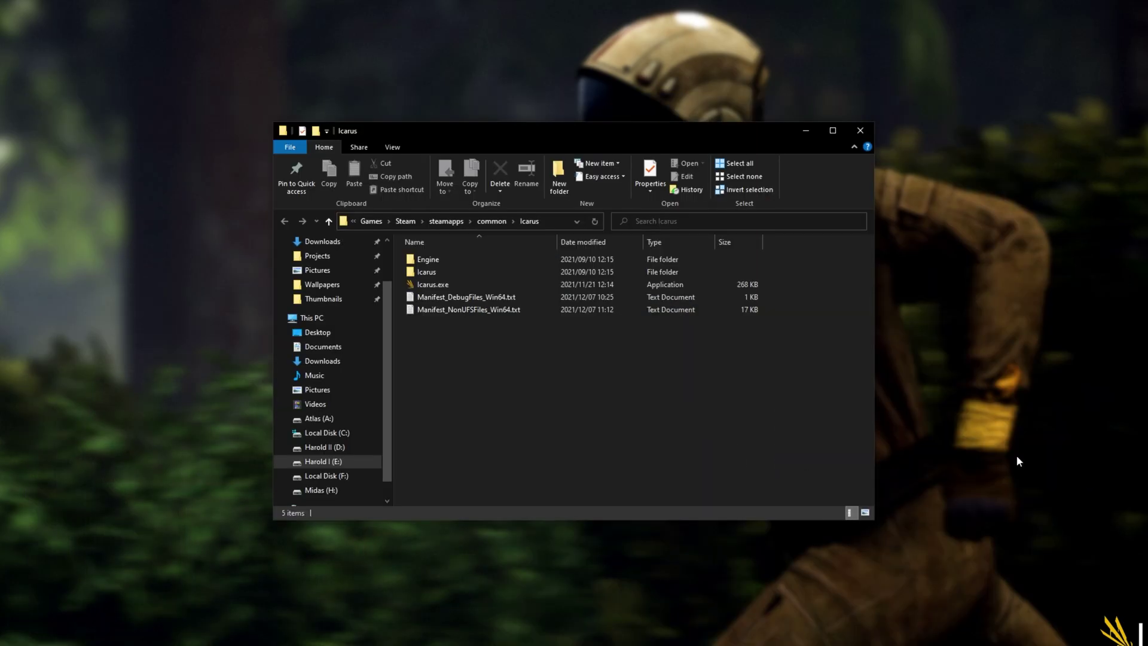
Disable fullscreen optimizations in the compatibility properties of Icarus.exe
click(498, 287)
right_click(489, 286)
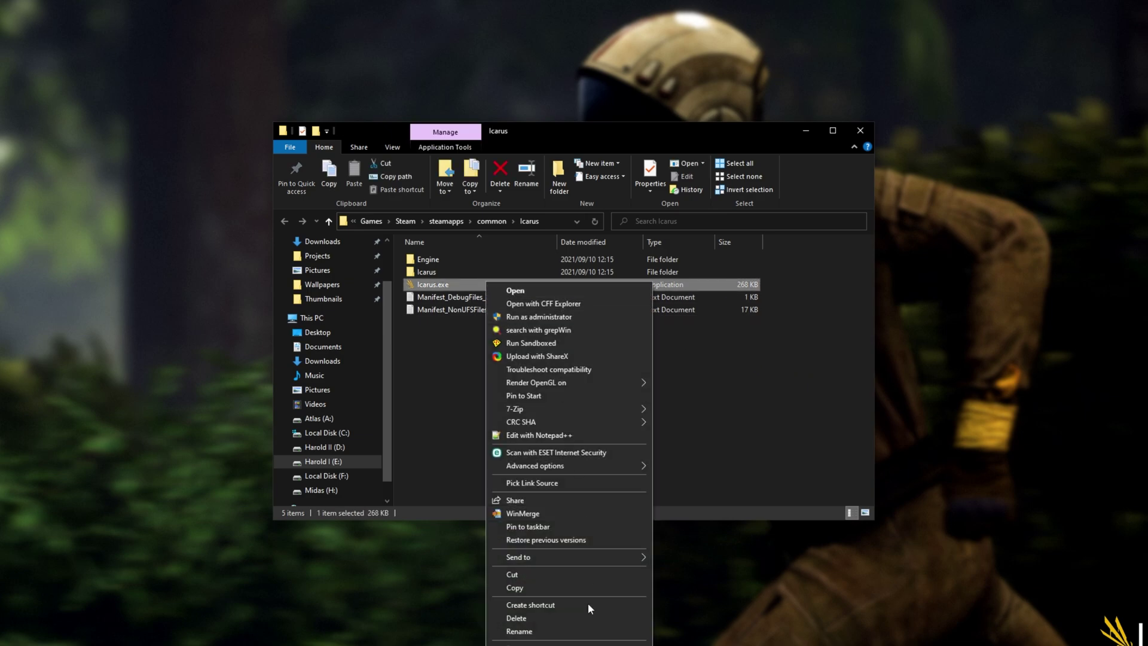
click(539, 644)
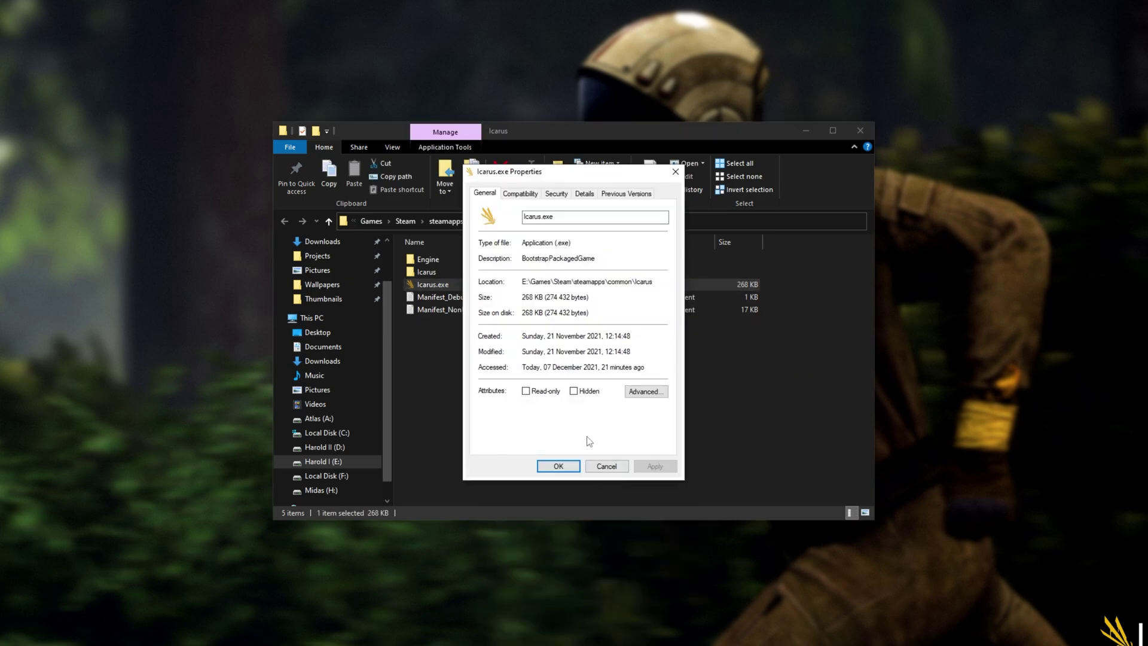
click(525, 194)
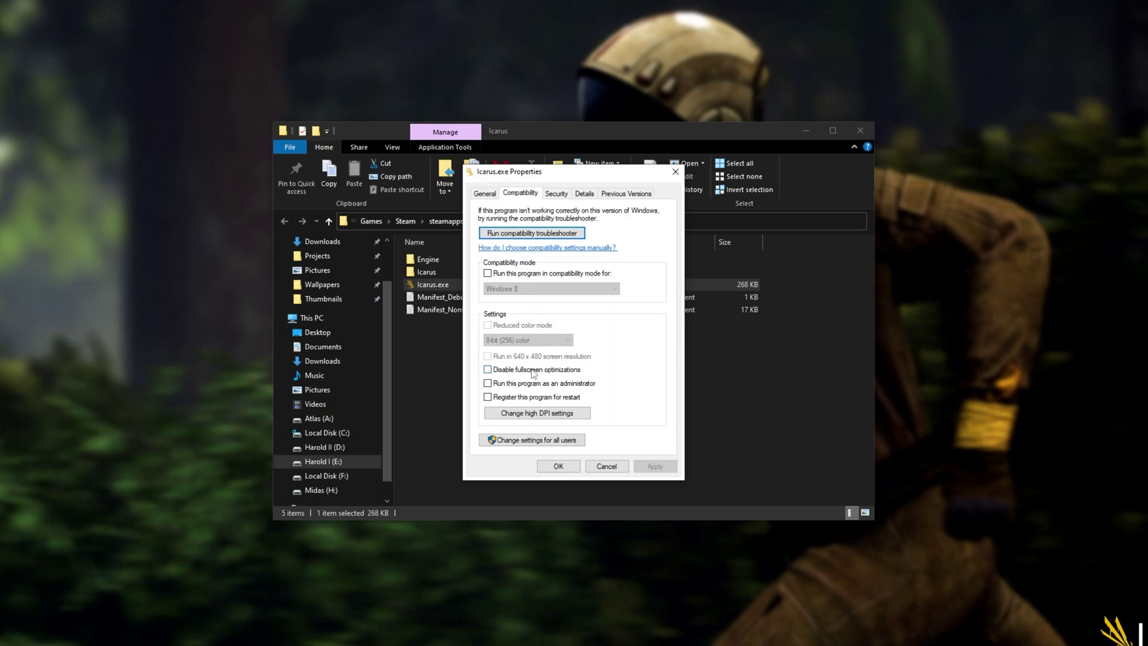
click(534, 372)
Override the high DPI scaling behavior of Icarus.exe with scaling performed by Application, and save the properties
click(551, 414)
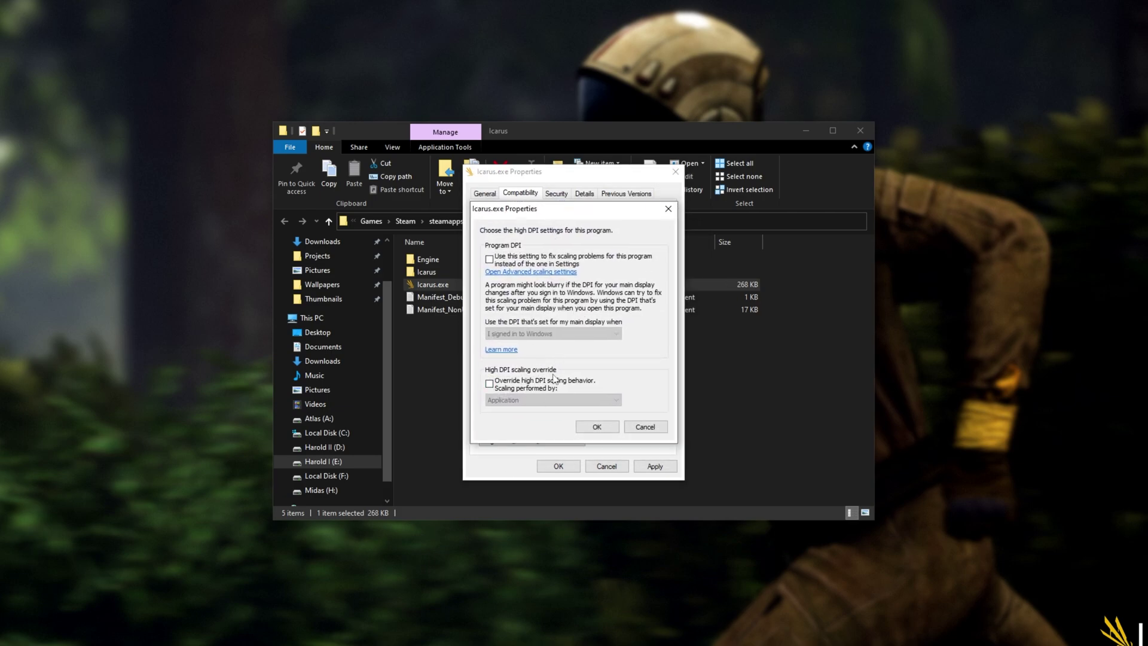
click(548, 386)
click(542, 400)
click(544, 401)
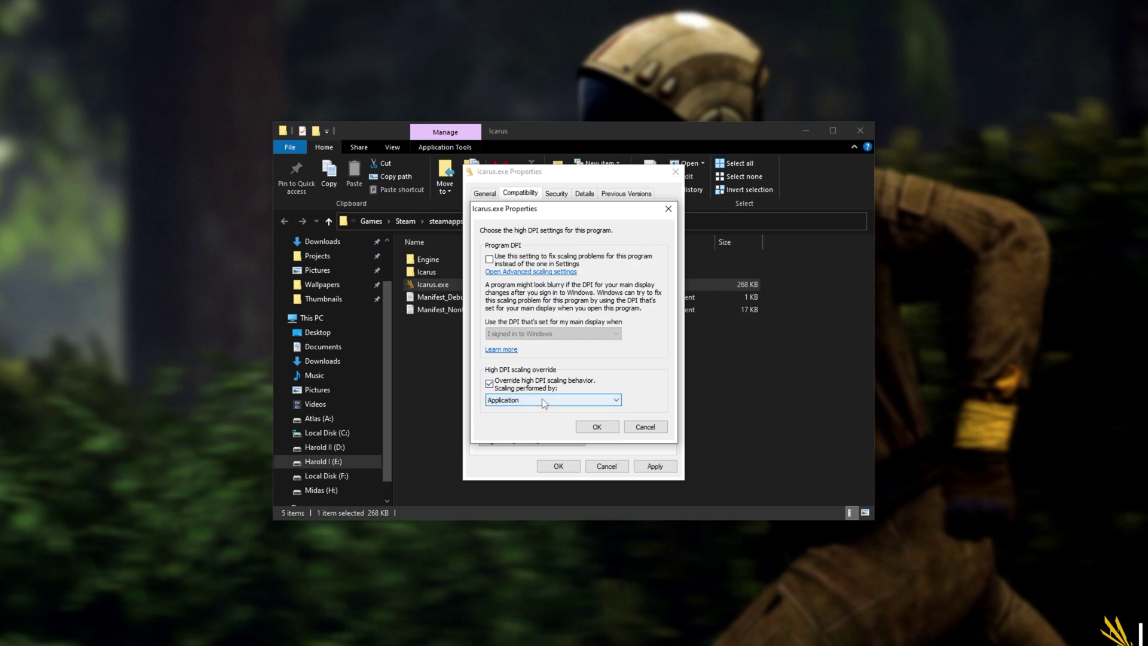
click(590, 427)
click(558, 466)
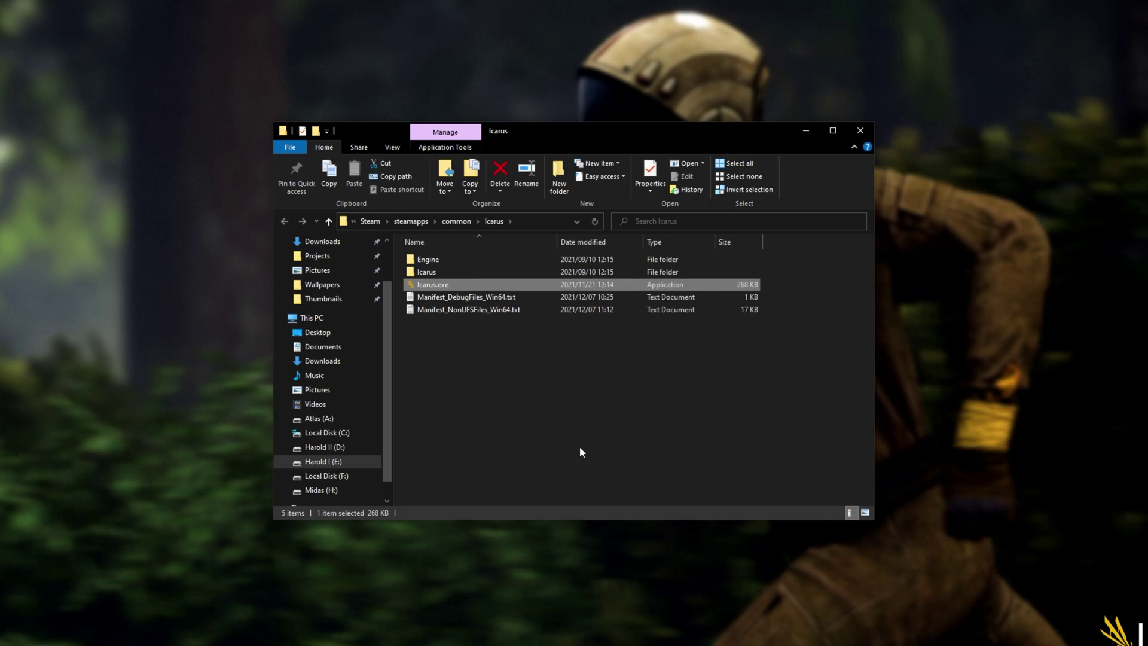
Copy the full path of the Icarus installation folder
click(538, 345)
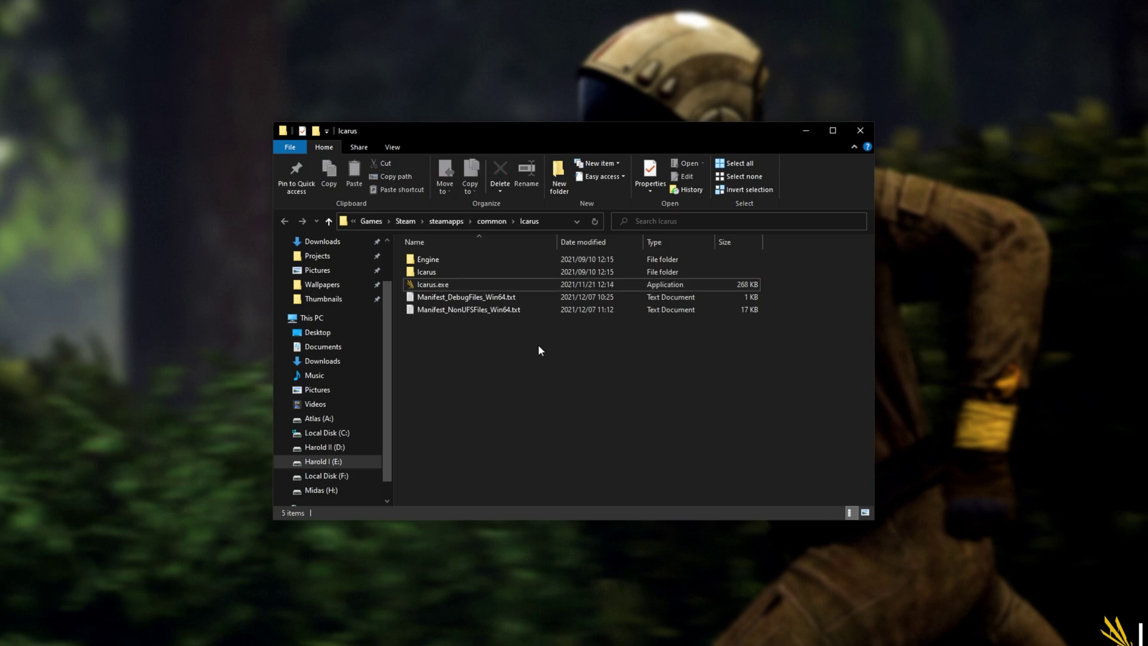
click(565, 221)
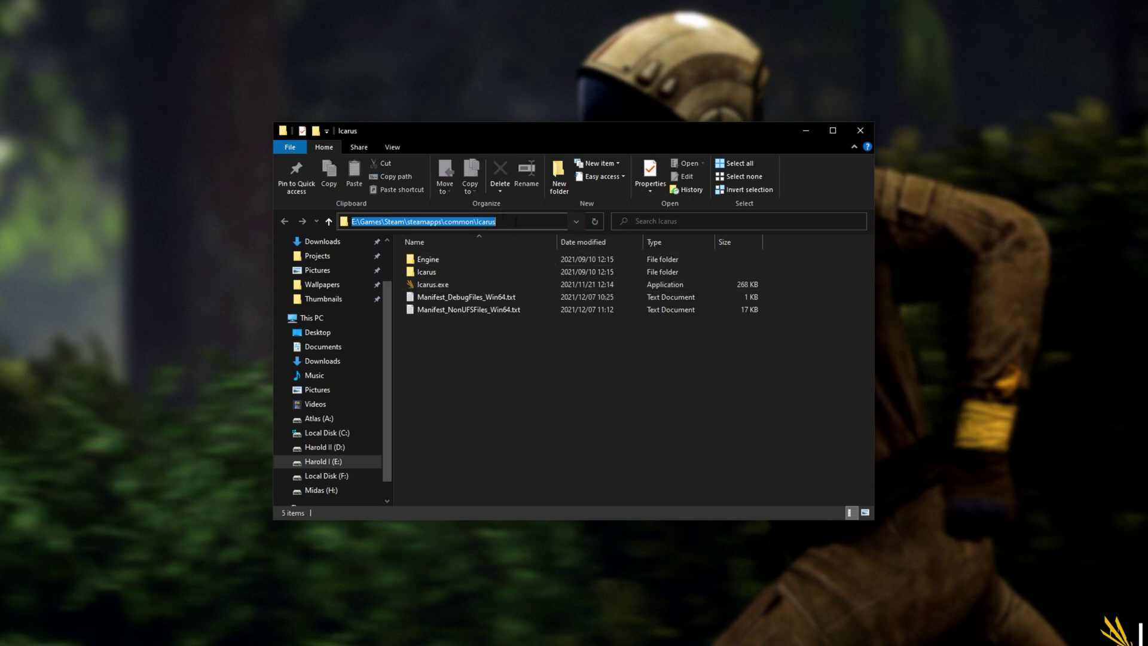
right_click(515, 221)
click(532, 259)
Search Windows for "gpu" and open the Graphics settings
key(super)
text(gpu)
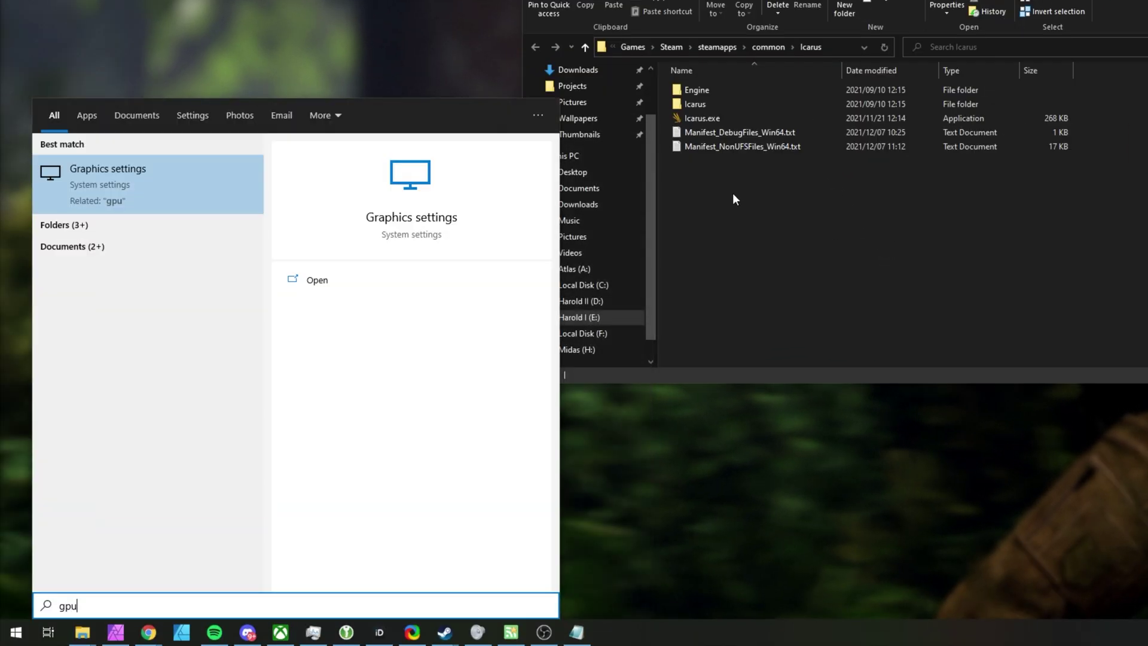
click(195, 206)
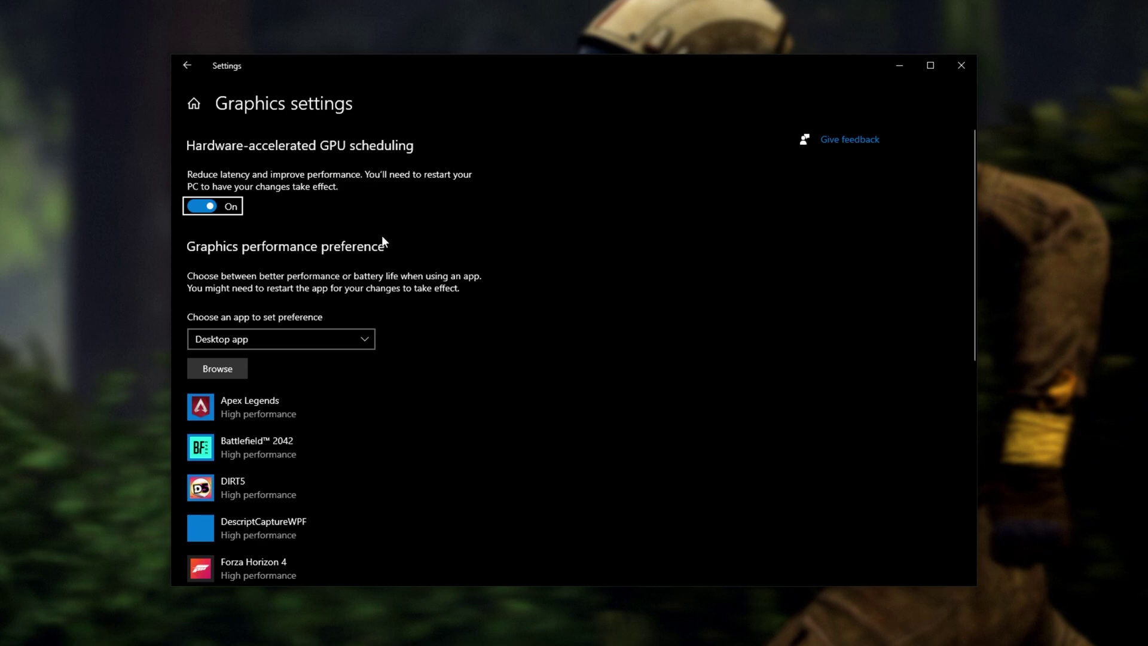
Add Icarus.exe from the copied folder path as a desktop app under the graphics performance preferences
scroll(325, 264, down, 1)
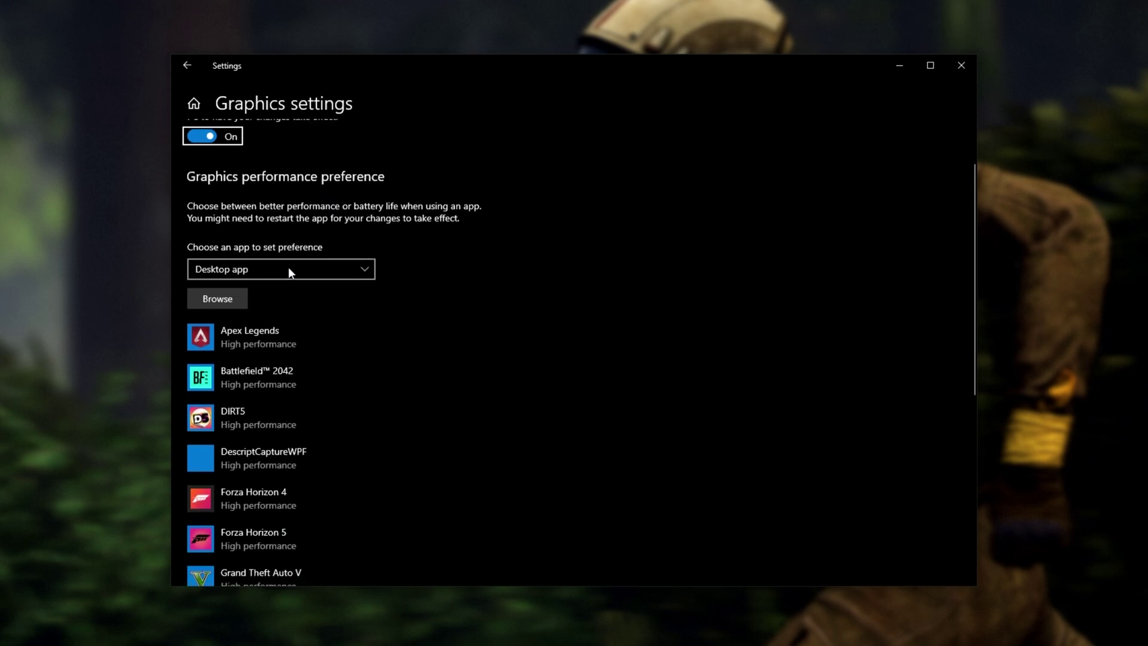
click(239, 300)
click(715, 114)
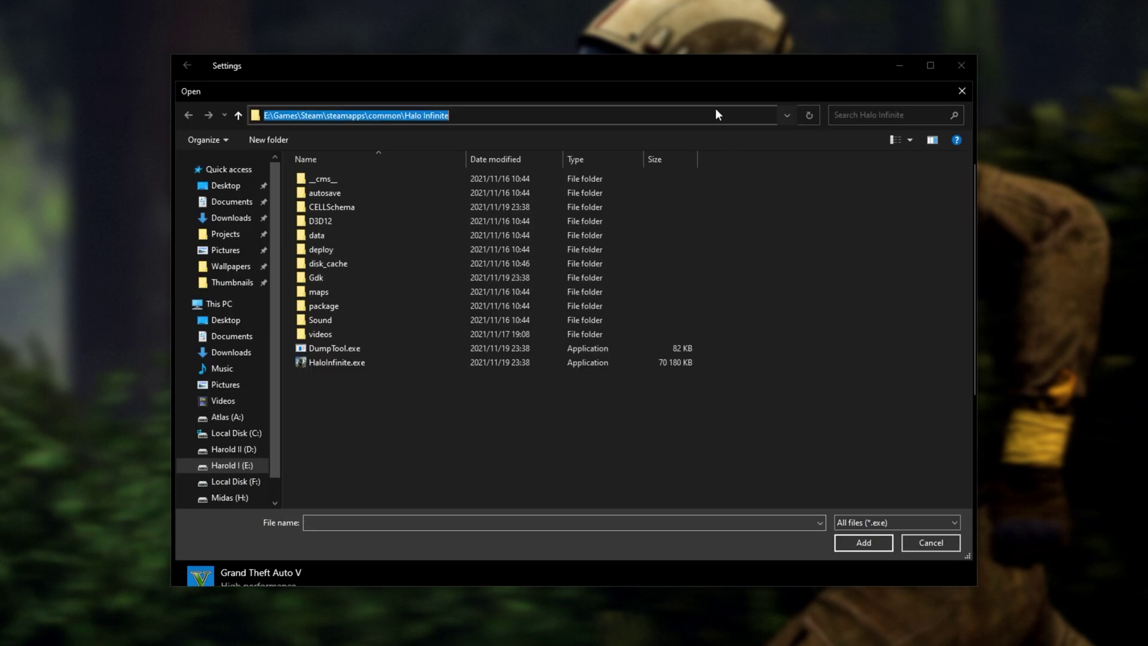
key(ctrl+v)
key(Return)
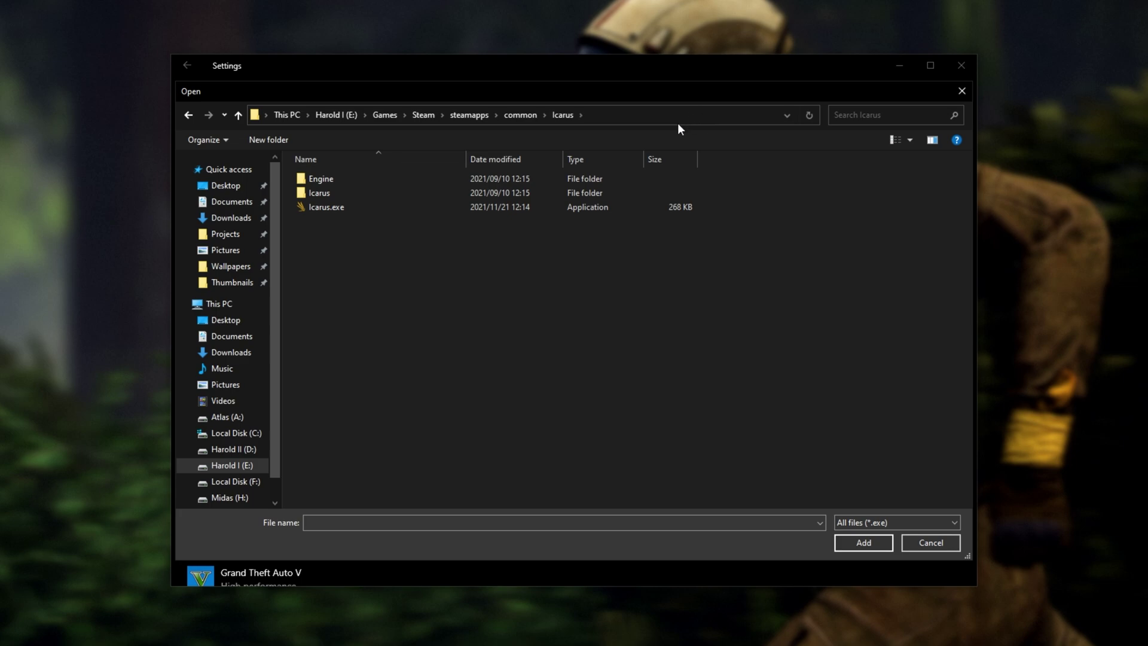
double_click(401, 207)
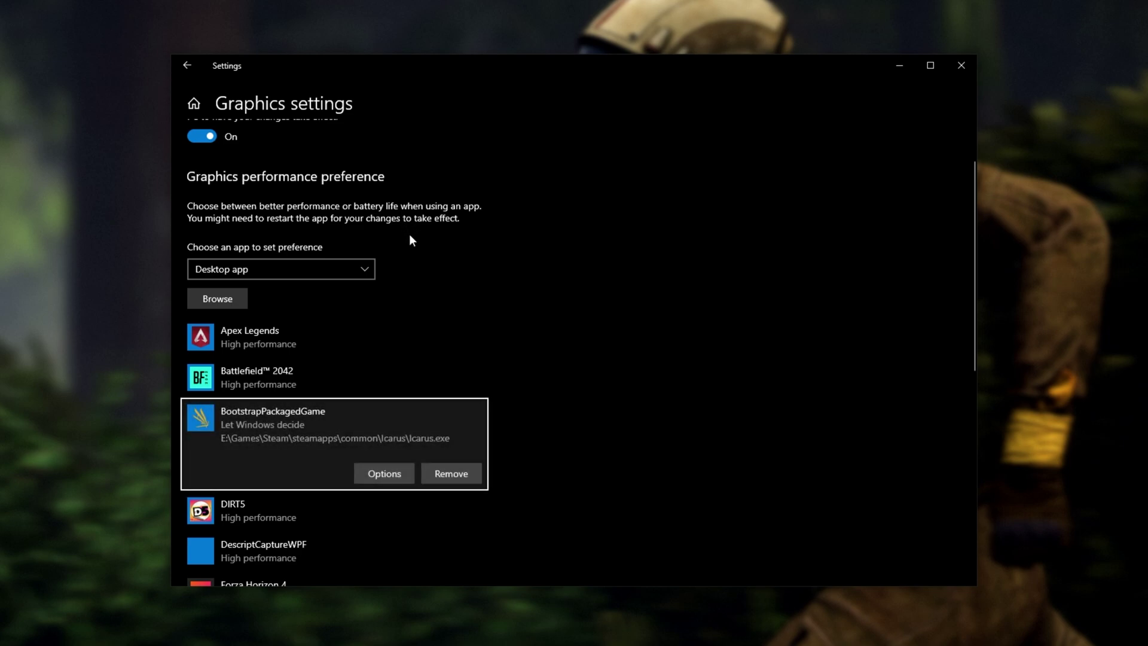
Set the graphics preference of the newly added BootstrapPackagedGame entry to High performance and save it
scroll(412, 246, down, 3)
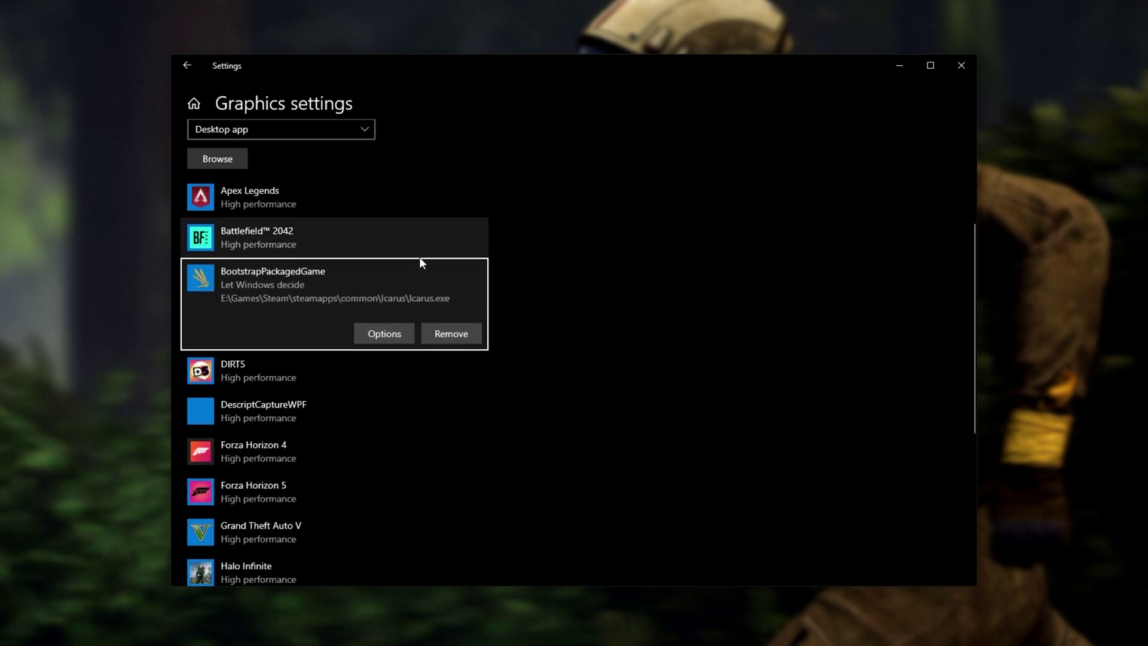
click(379, 329)
click(500, 354)
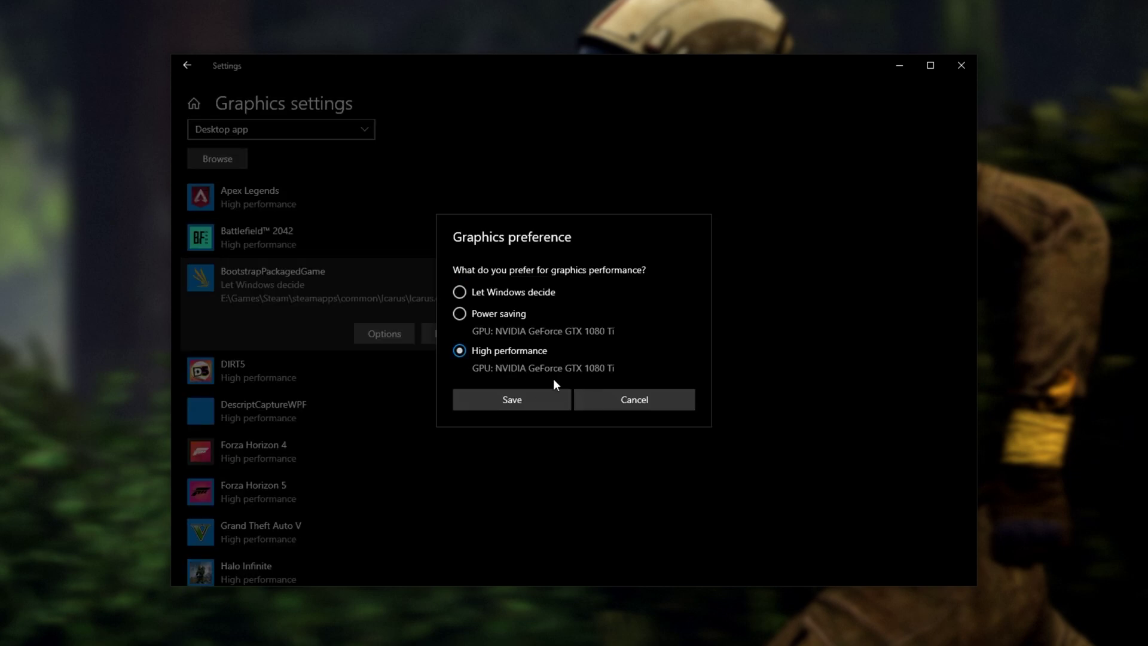
click(534, 404)
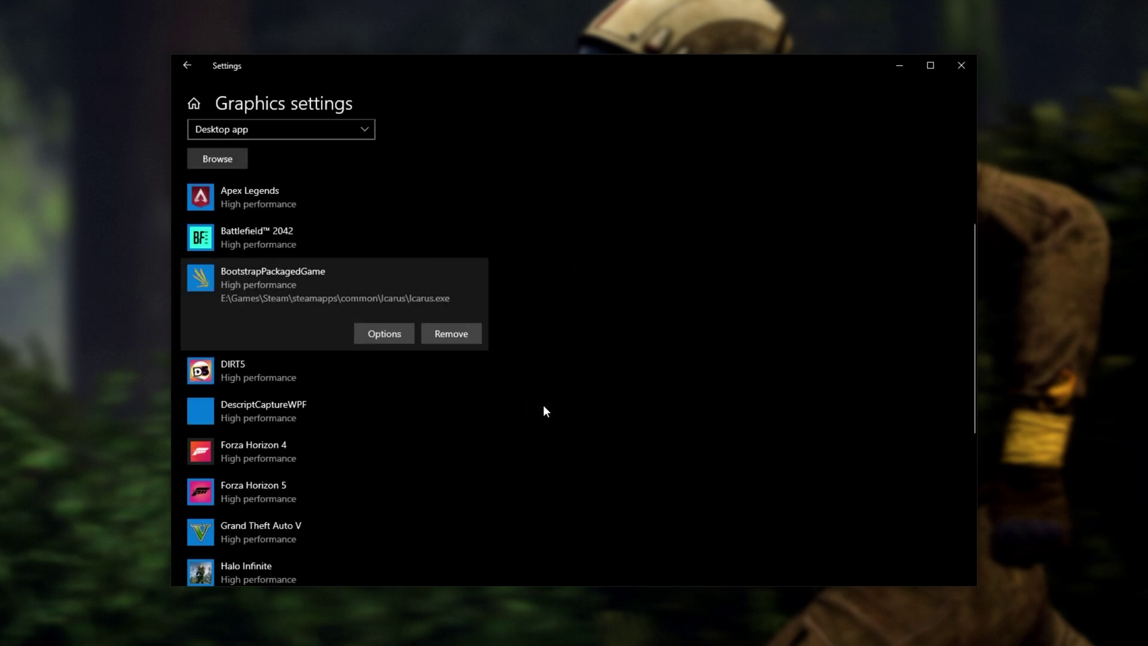
Check the Xbox Game Bar, Game Mode and Captures pages in the Windows Gaming settings
scroll(543, 404, up, 5)
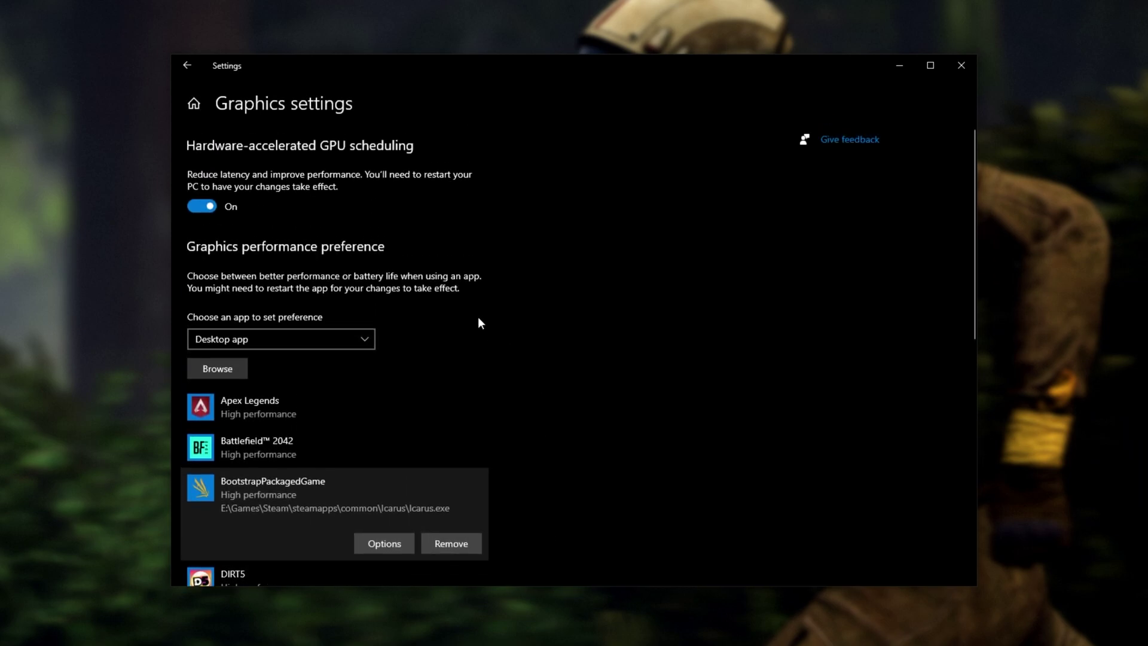
click(193, 64)
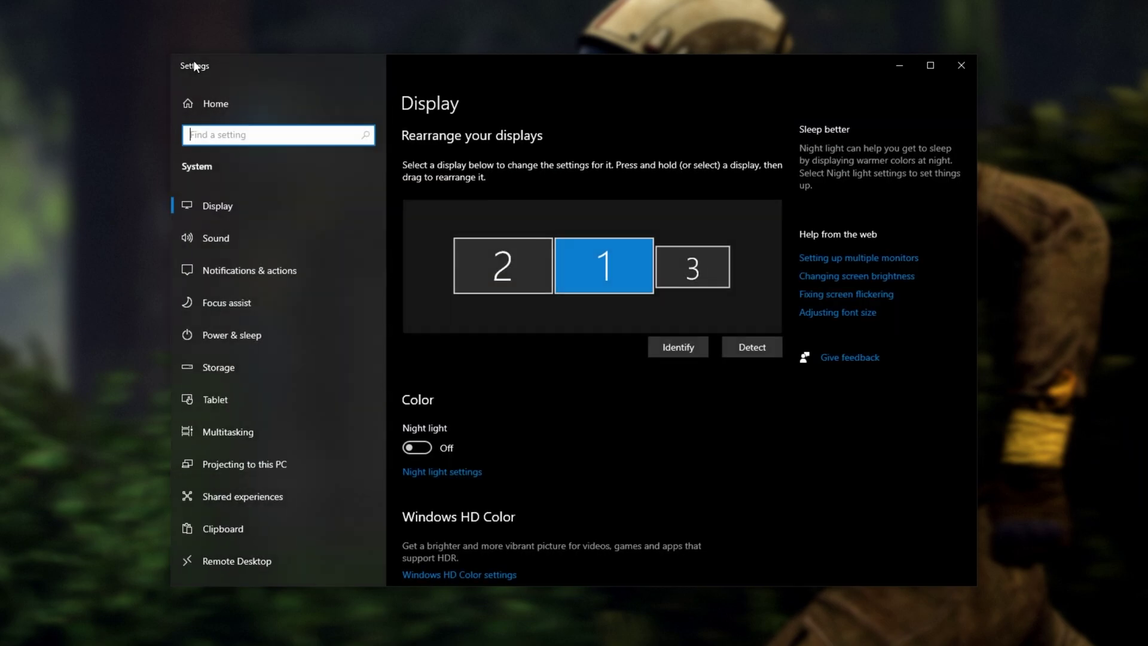
click(209, 109)
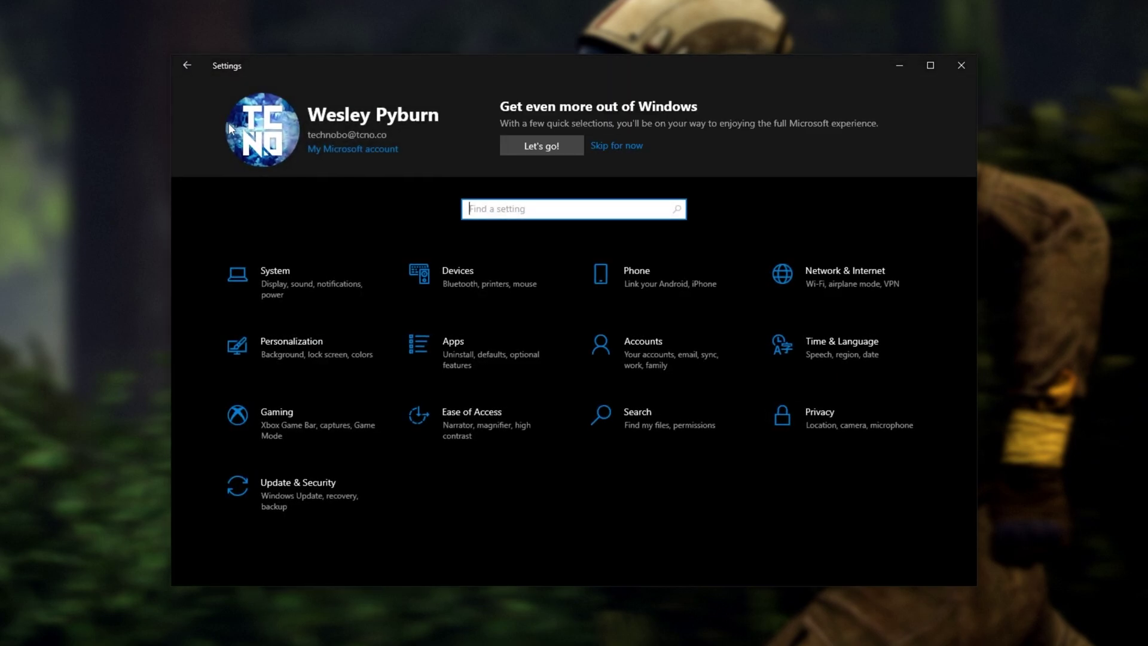
click(337, 412)
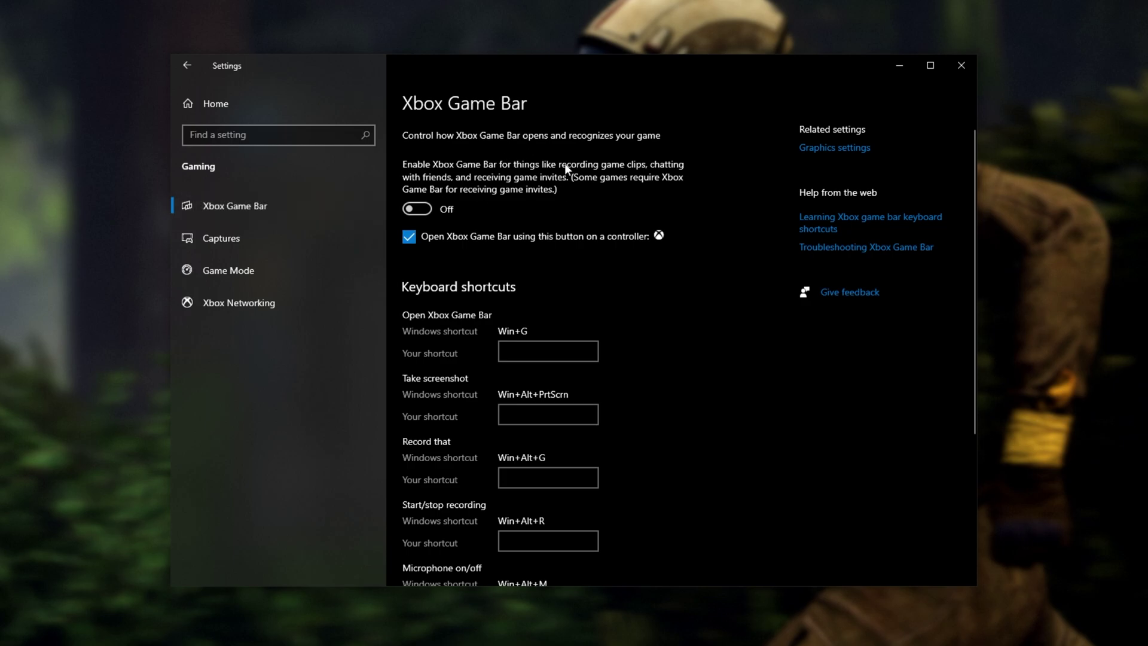
click(317, 269)
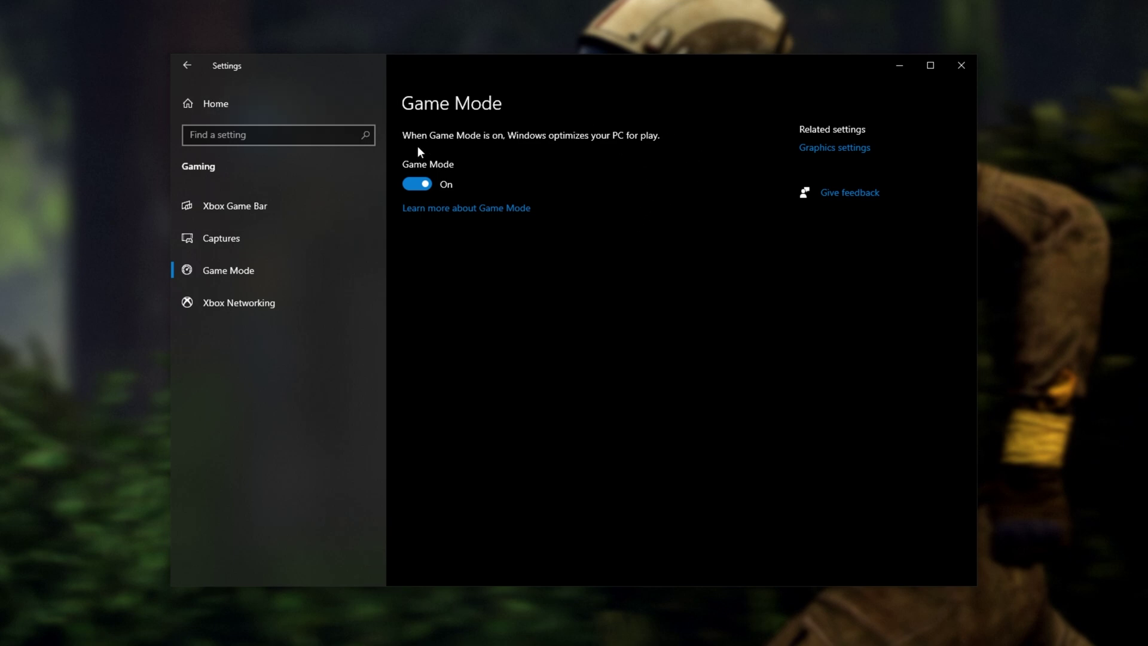
click(291, 237)
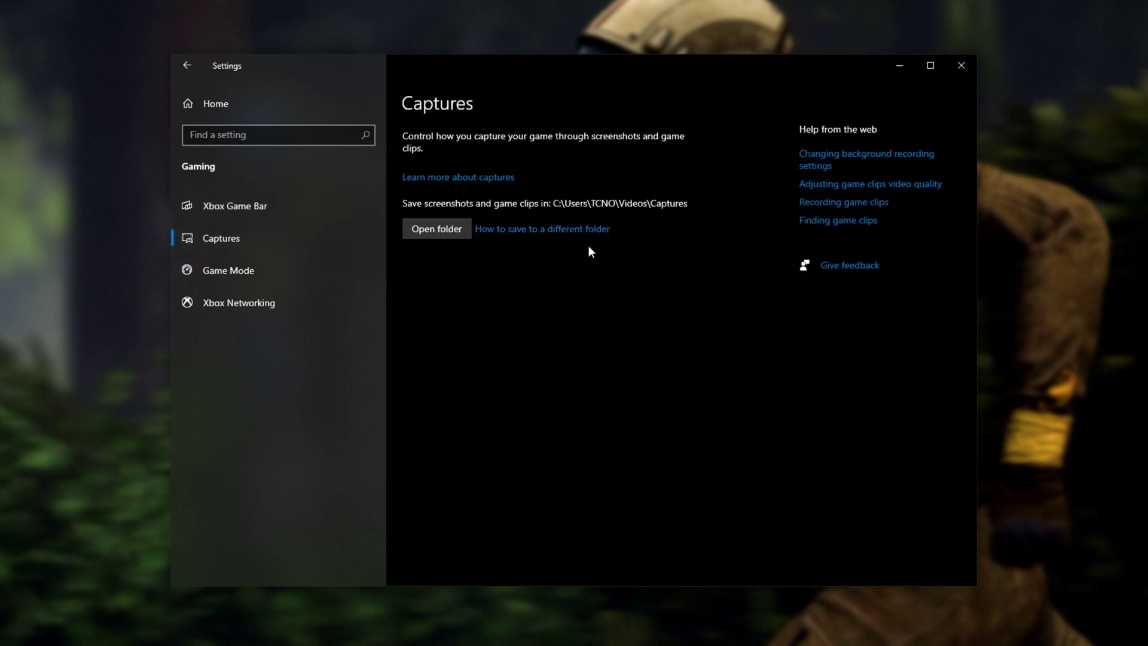
Open the Xbox Game Bar app, check the background recording option in its capturing settings, and close it
key(super)
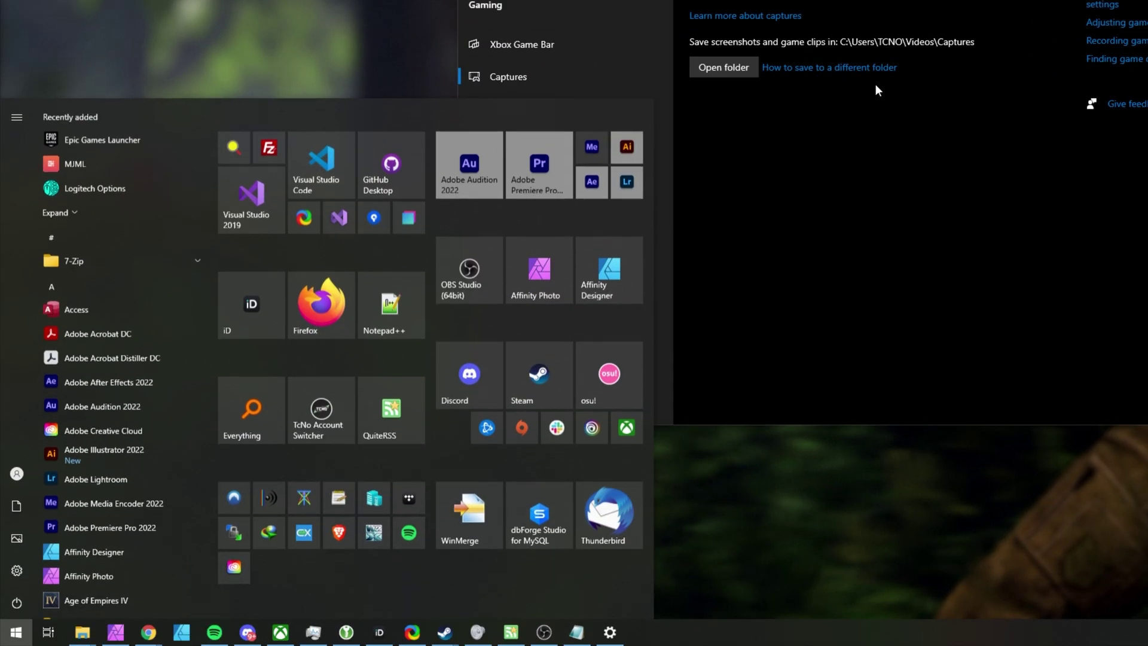
text(game bar)
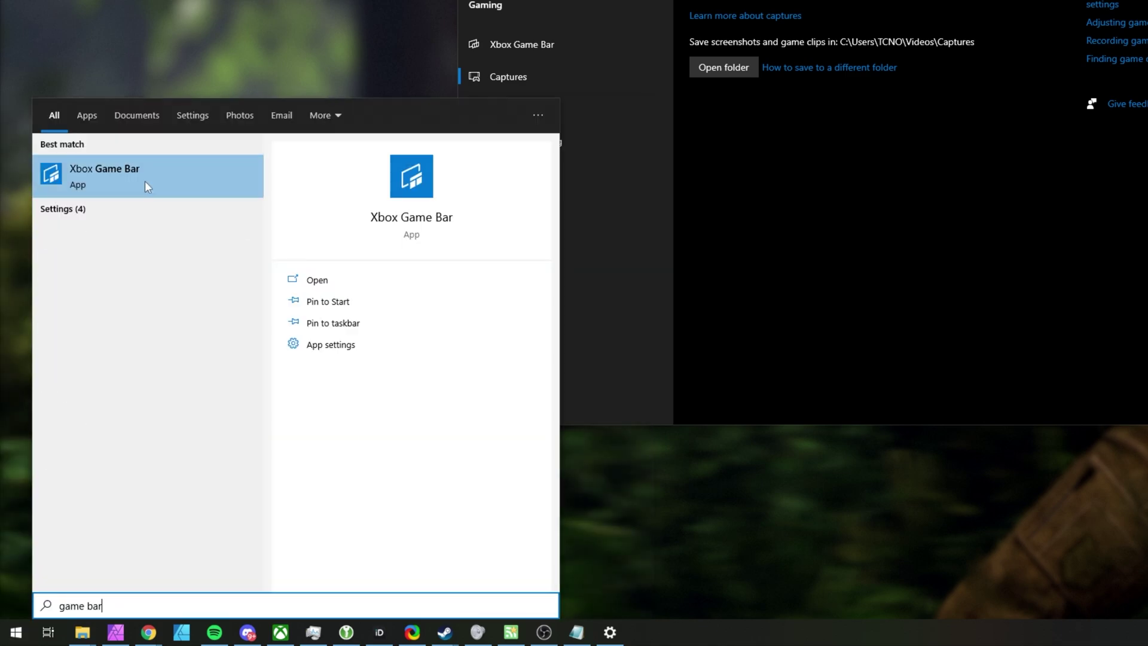
click(145, 181)
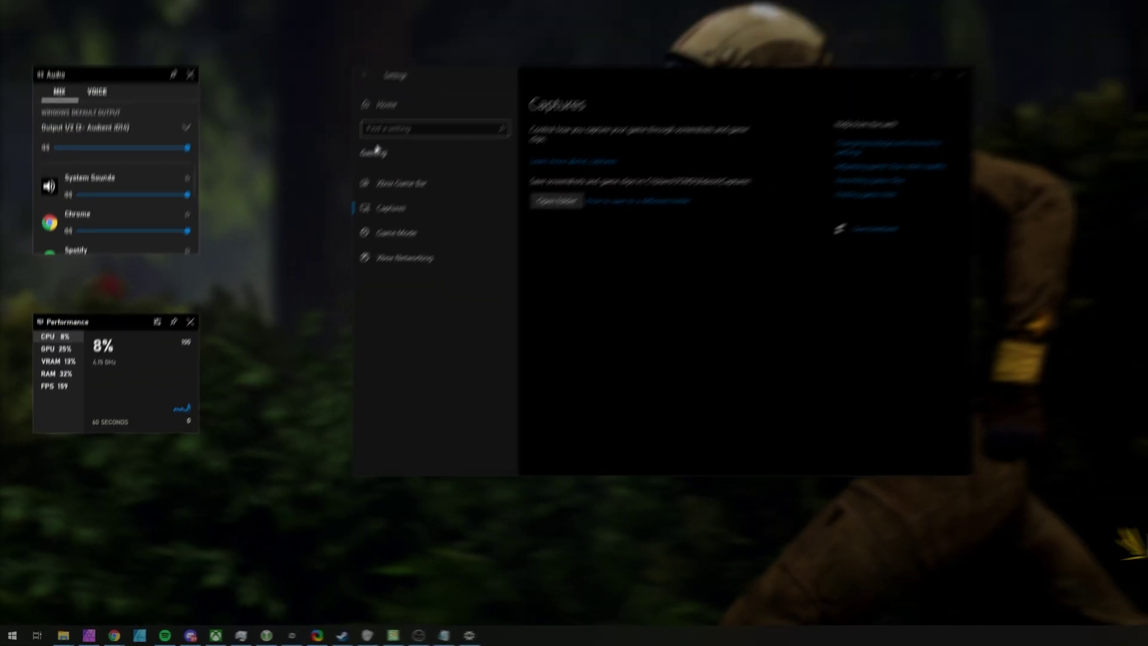
click(761, 44)
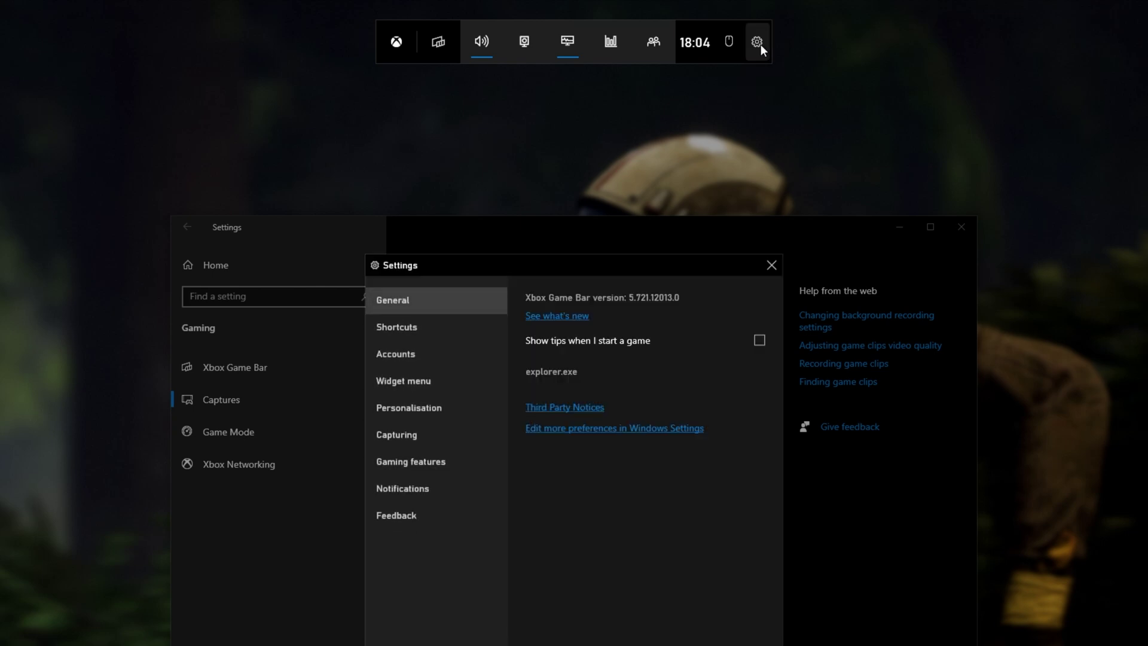
click(399, 268)
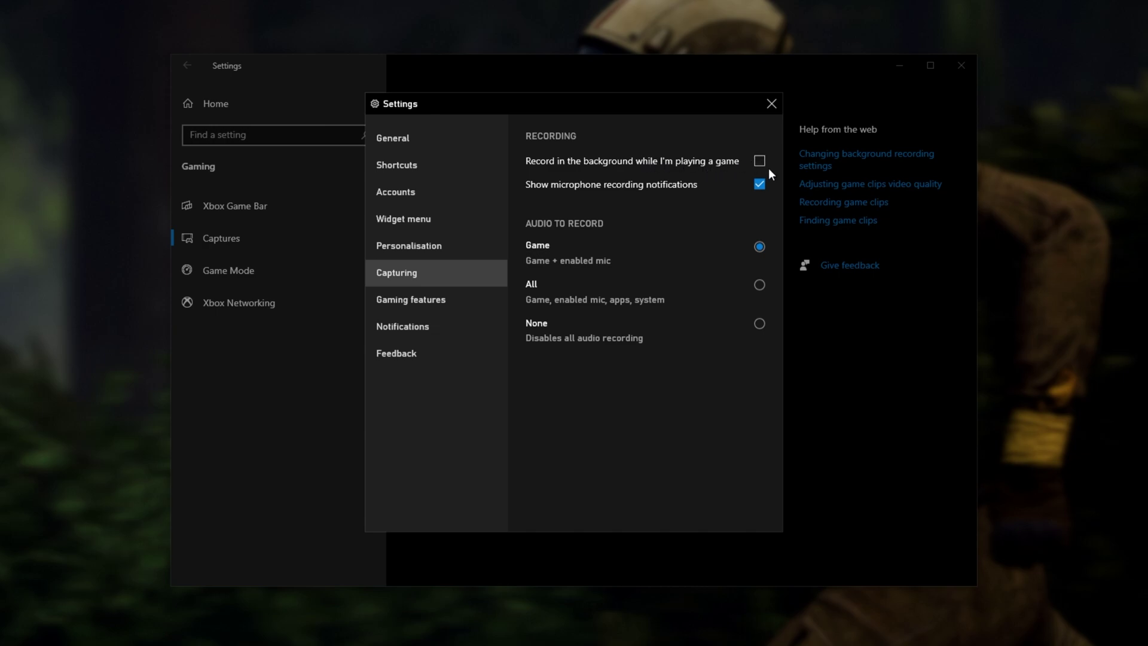
click(770, 106)
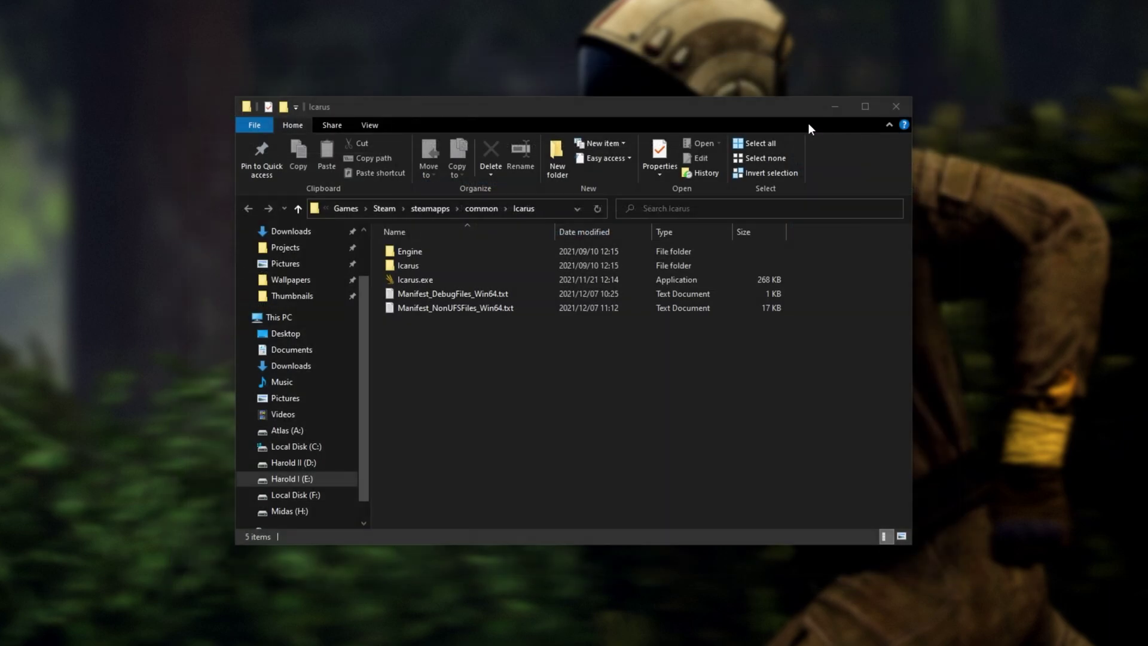
click(808, 124)
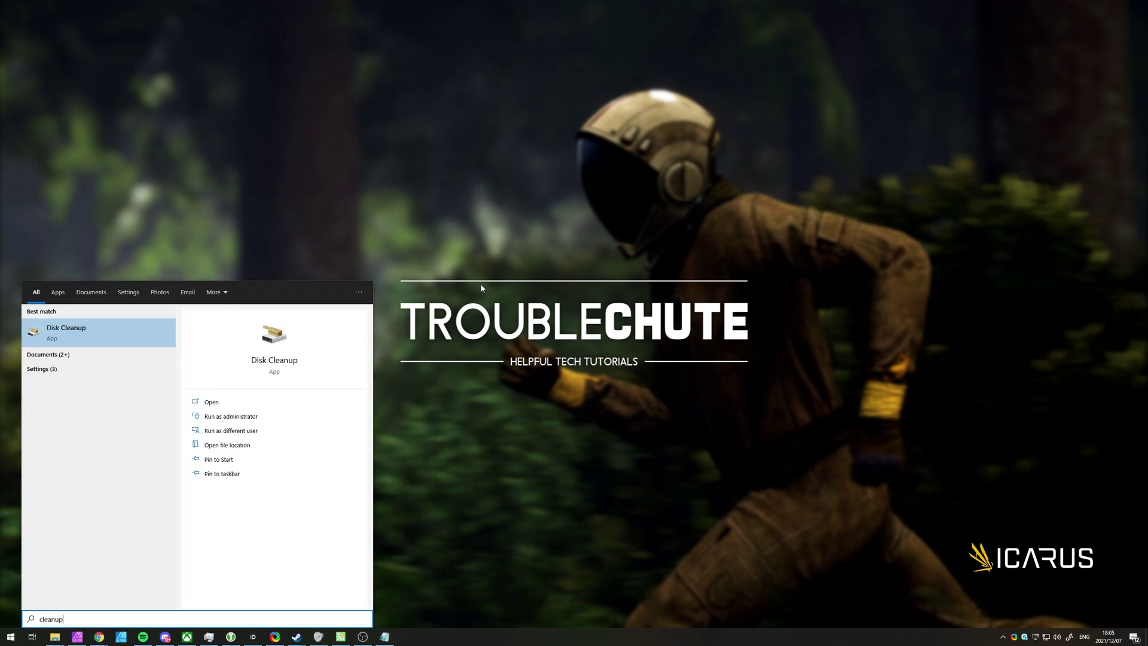
Run Disk Cleanup as administrator on drive C: and review the file categories offered for deletion
click(254, 417)
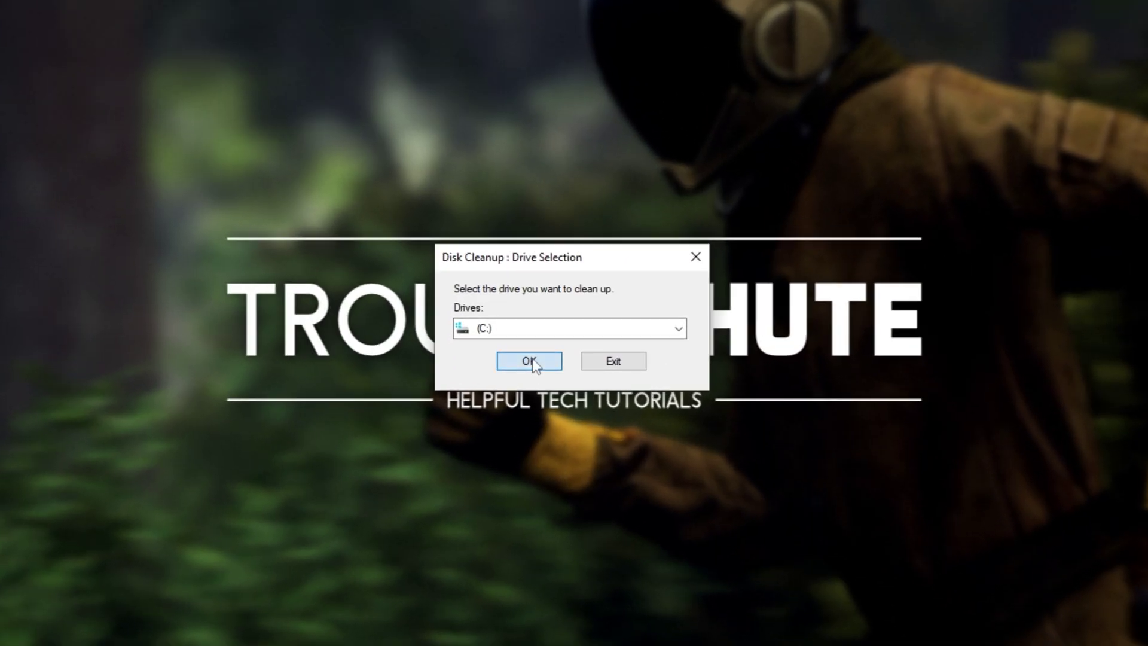
click(530, 361)
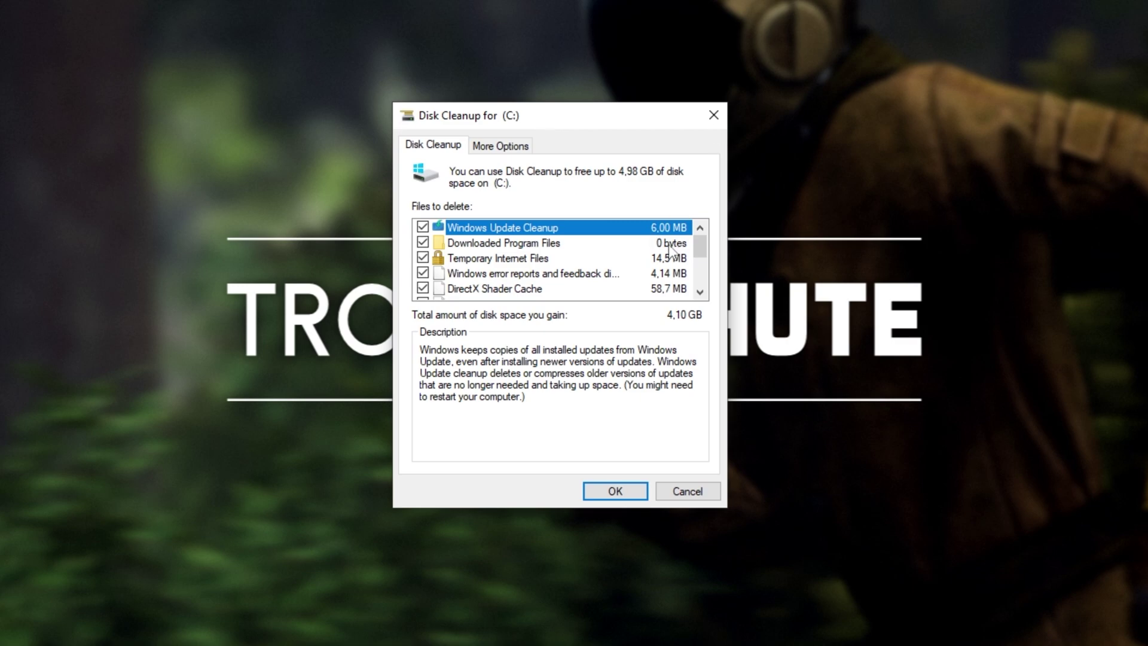
scroll(596, 241, down, 3)
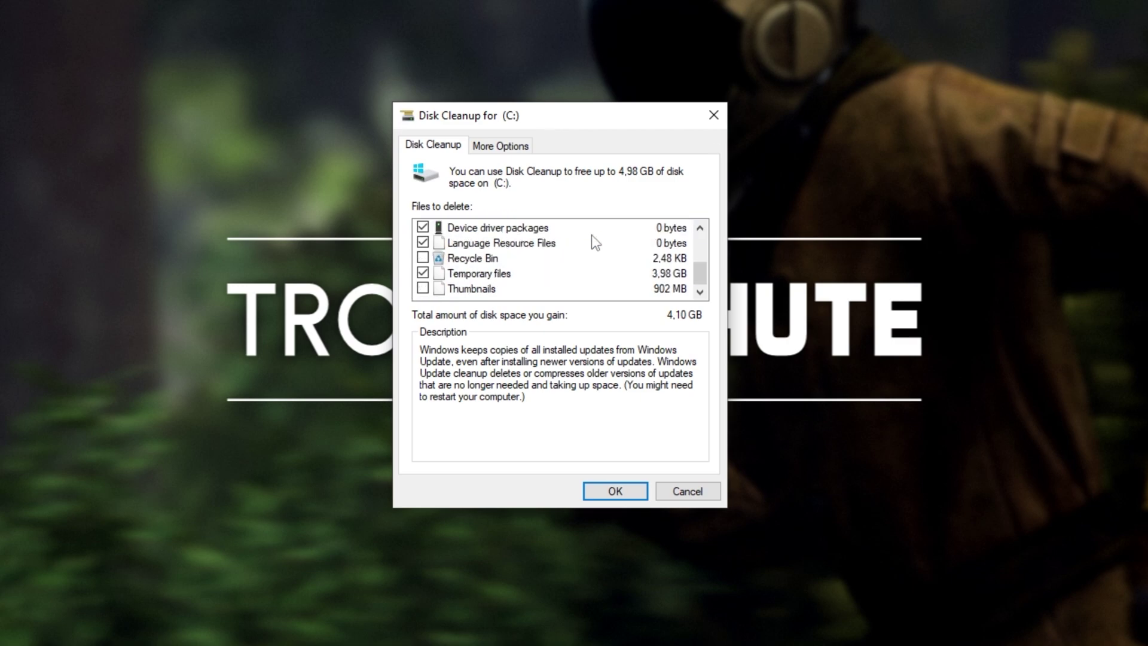
Check the Recycle Bin and Thumbnails descriptions without ticking them, and permanently delete the ticked file categories
click(486, 264)
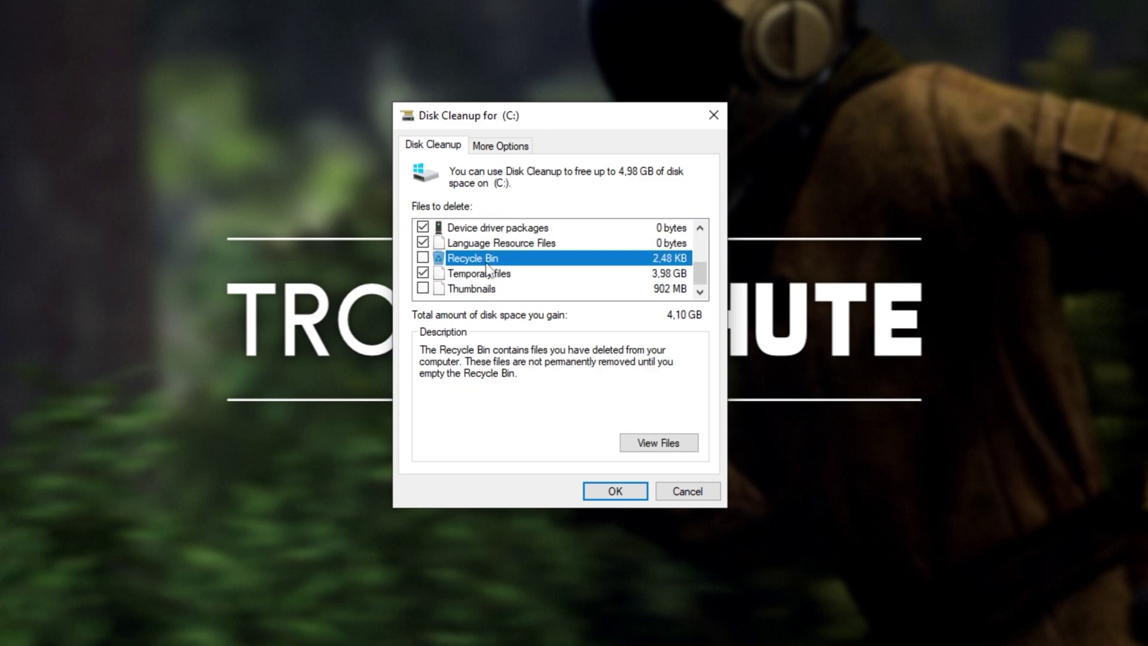
click(499, 291)
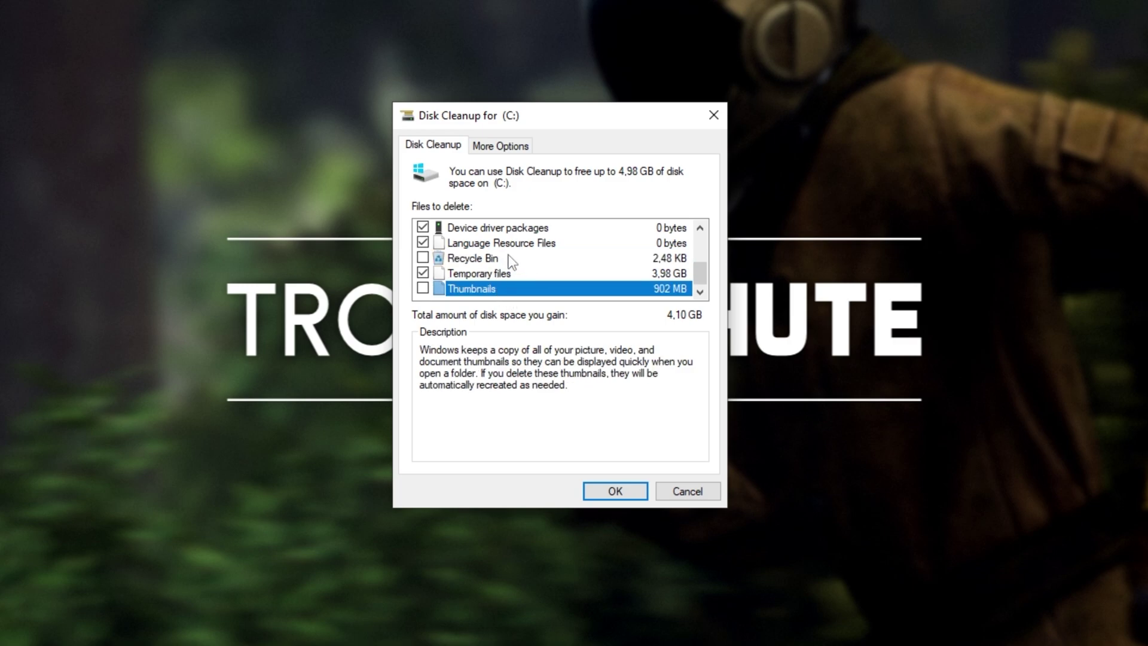
click(508, 260)
click(497, 289)
click(492, 259)
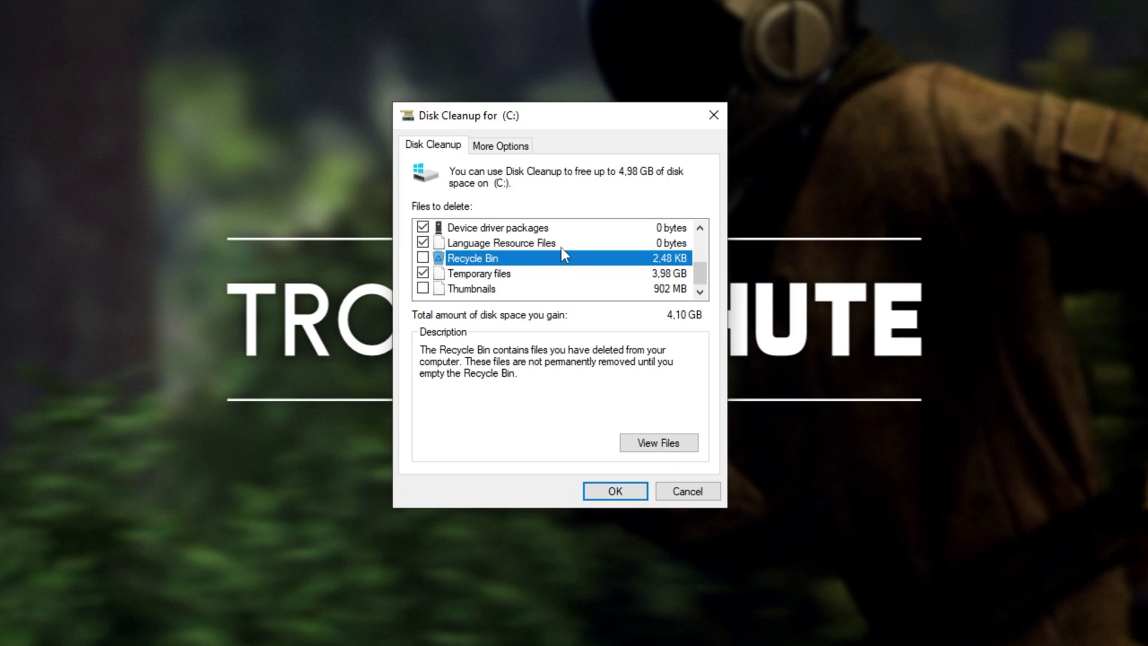
scroll(561, 246, up, 3)
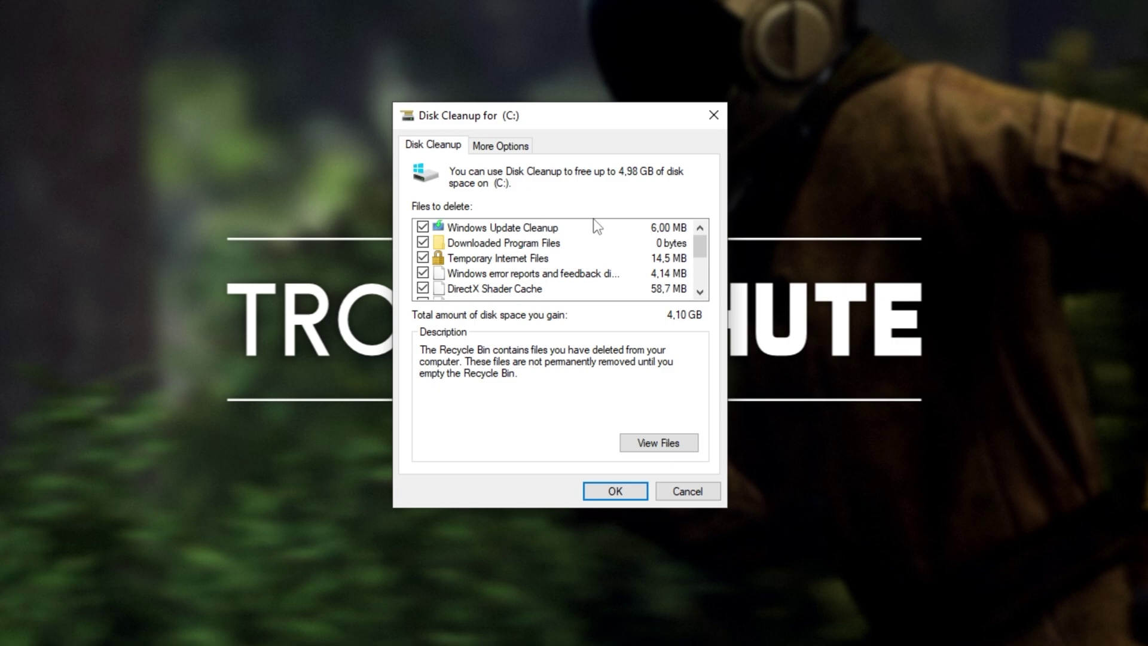
click(609, 498)
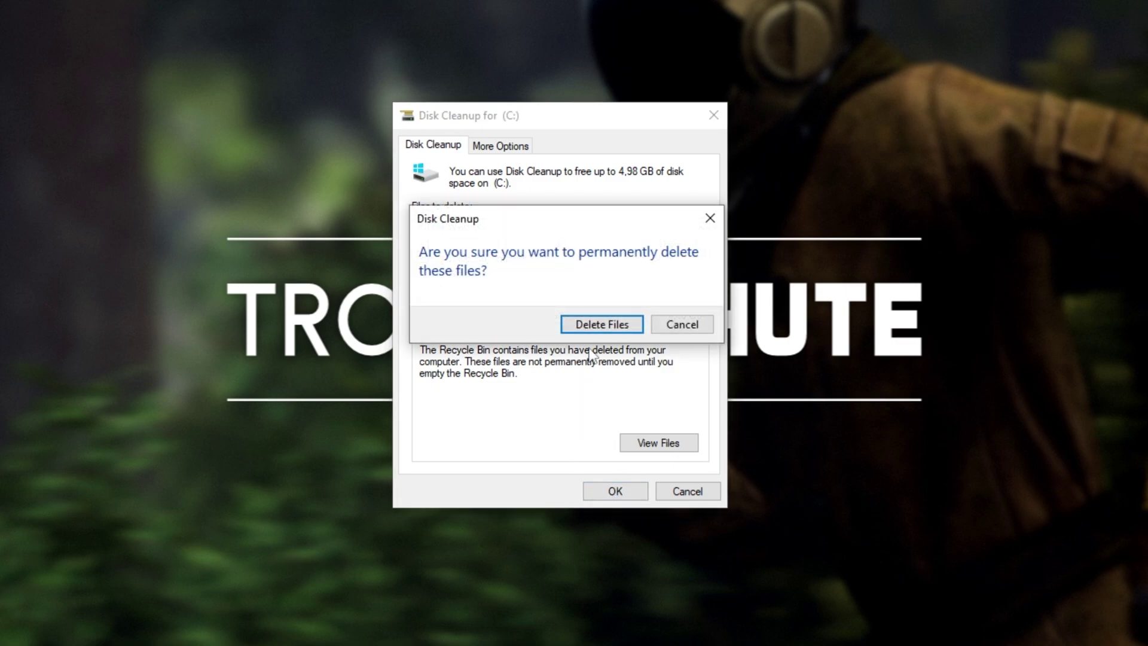
click(631, 324)
drag(574, 259, 578, 270)
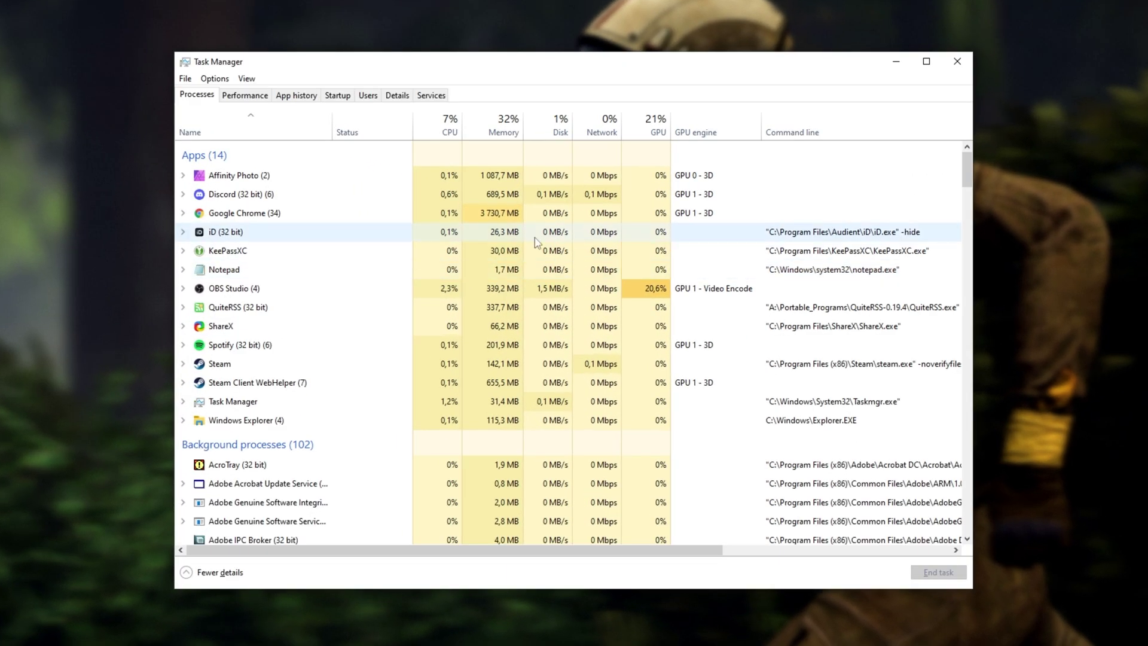
In Task Manager, sort the startup programs by status with enabled ones first and disable LogiOptions.exe (UNICODE)
click(339, 96)
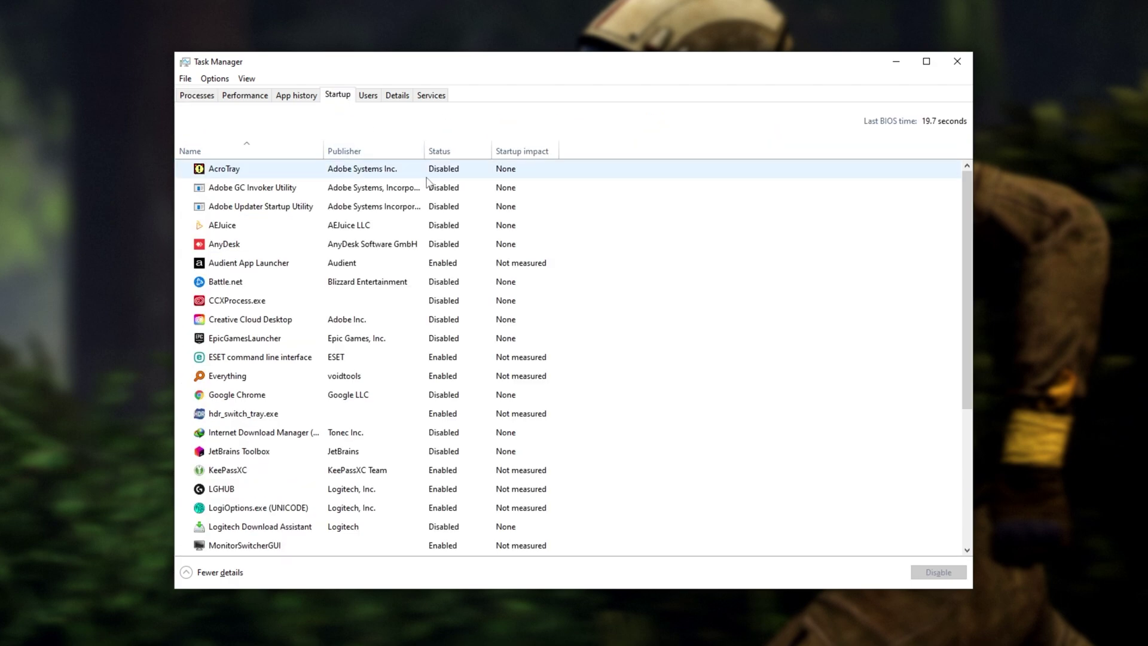
click(463, 152)
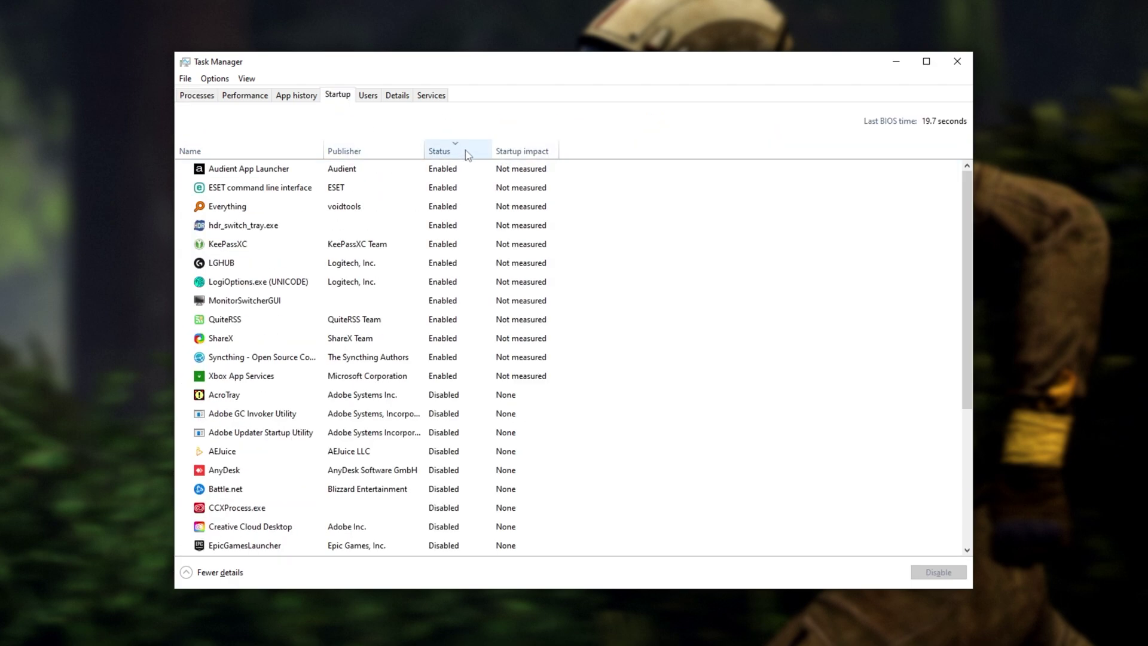
click(476, 225)
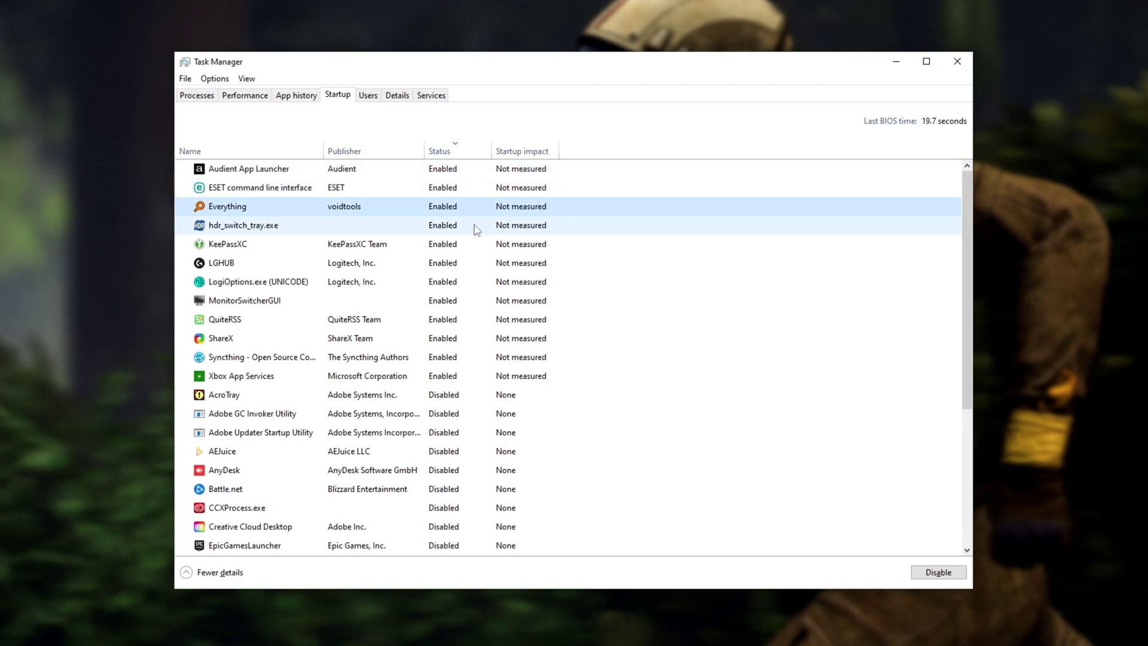
drag(472, 254, 476, 290)
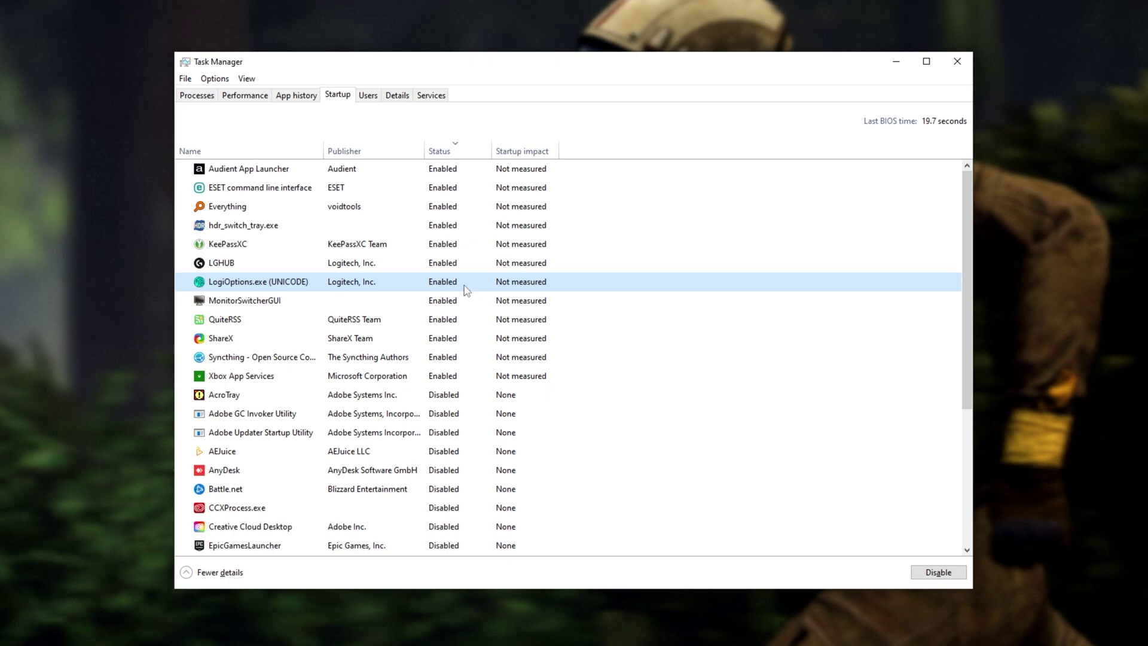
right_click(422, 279)
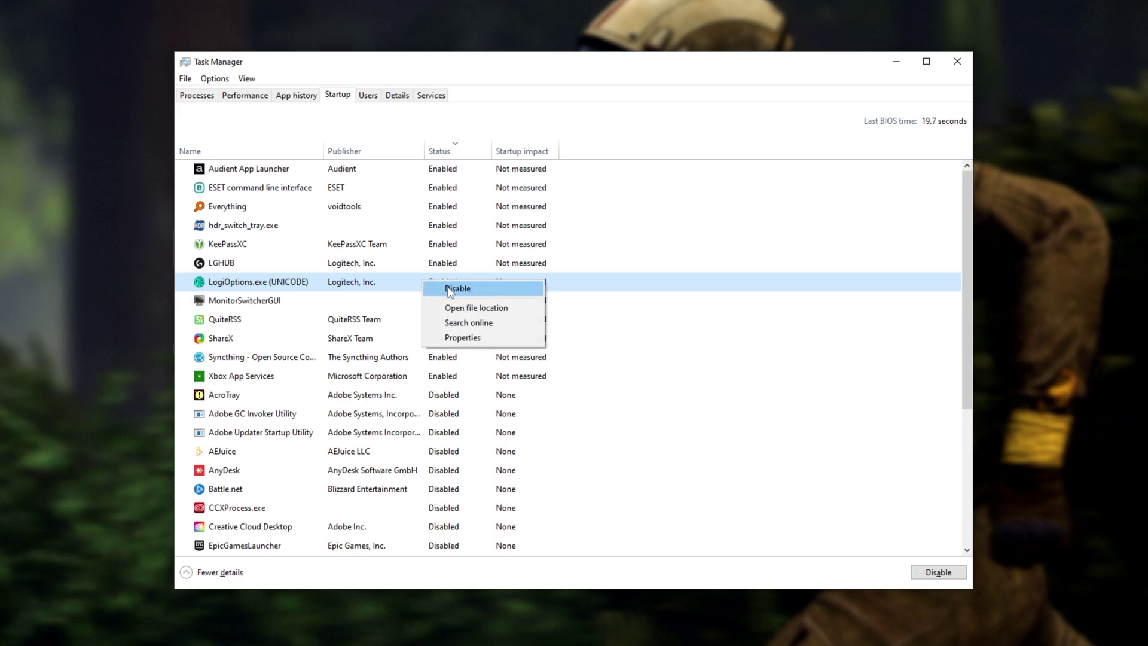
click(450, 290)
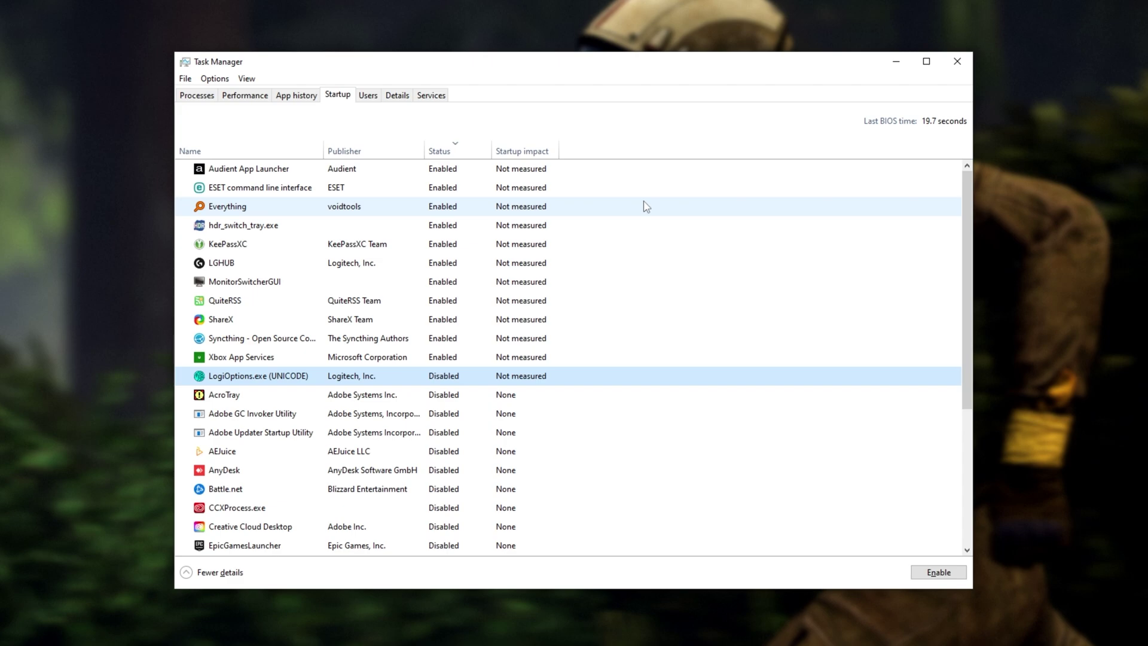
Open the Services console, inspect the startup type options of TCNO Minecraft Feed, keep Automatic, and close the console
click(437, 98)
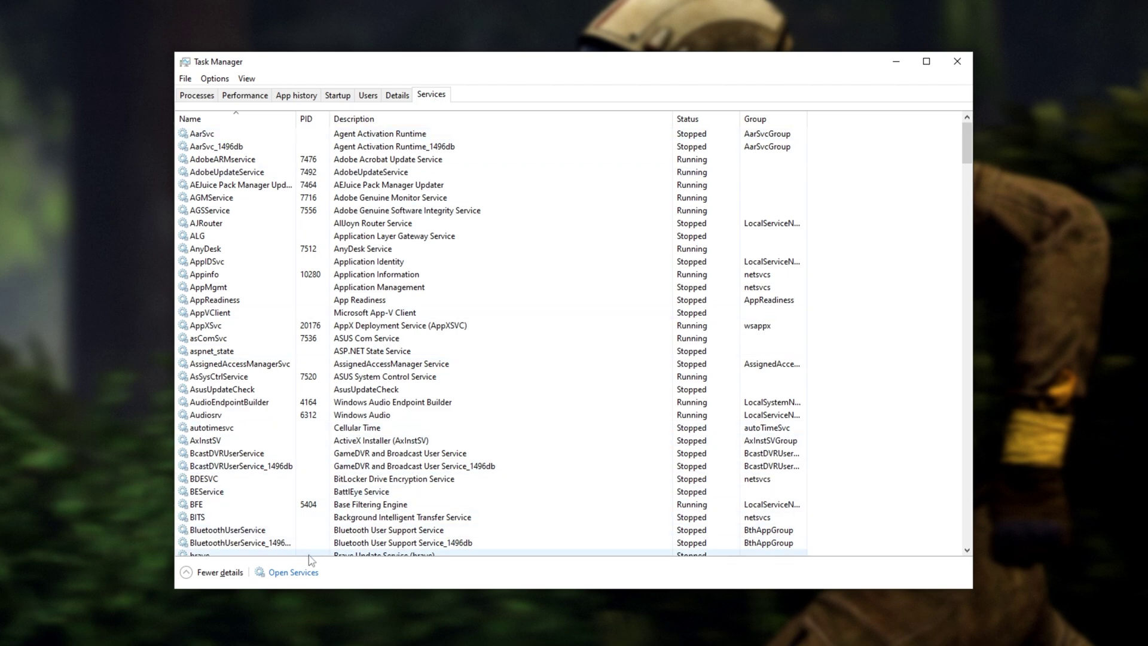
click(314, 574)
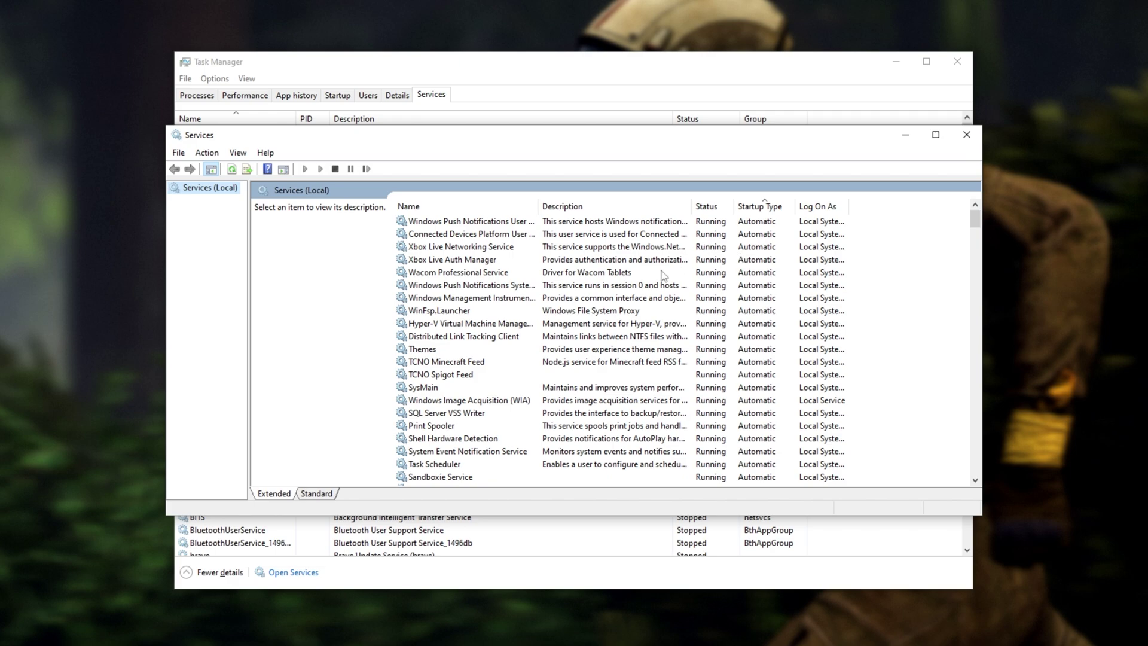
right_click(593, 364)
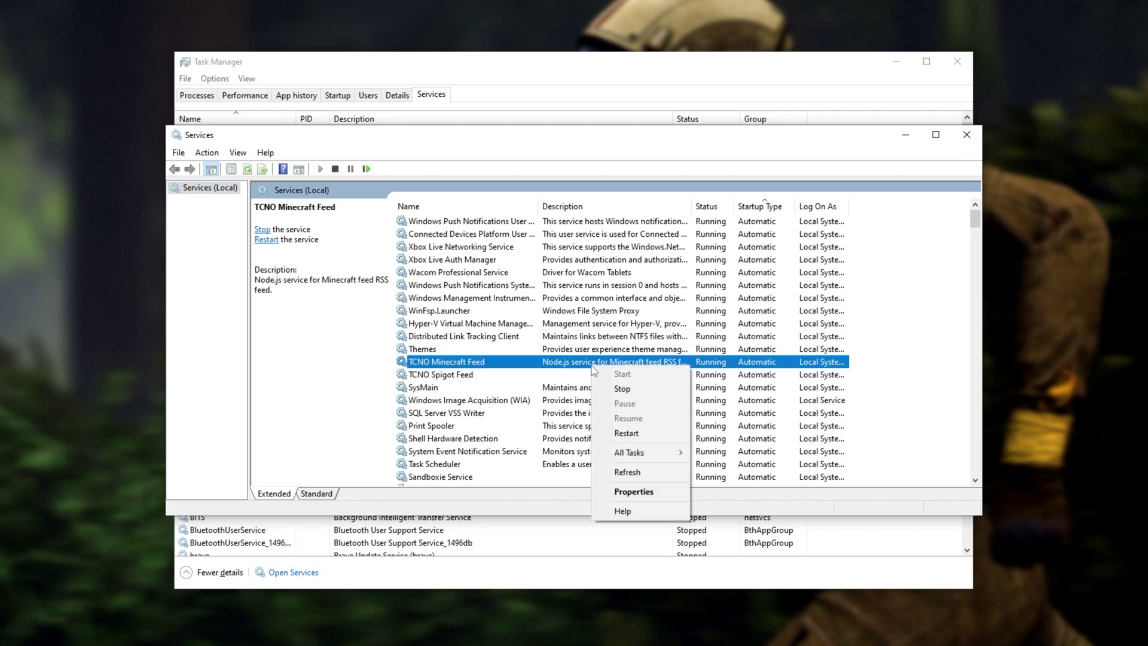
click(662, 492)
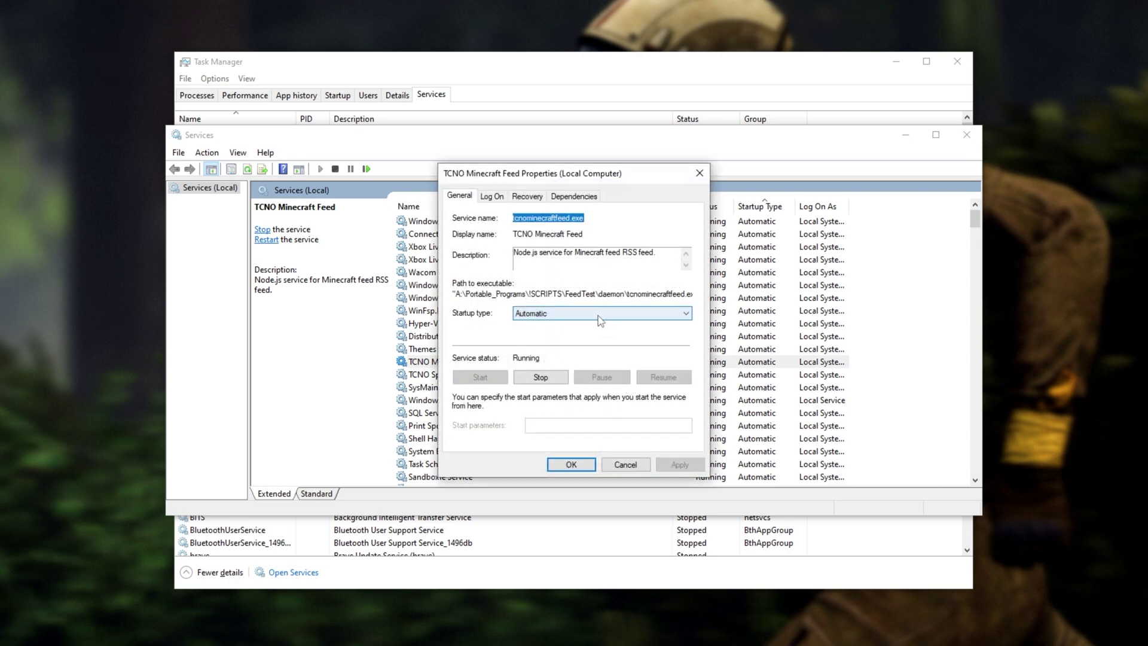
click(600, 314)
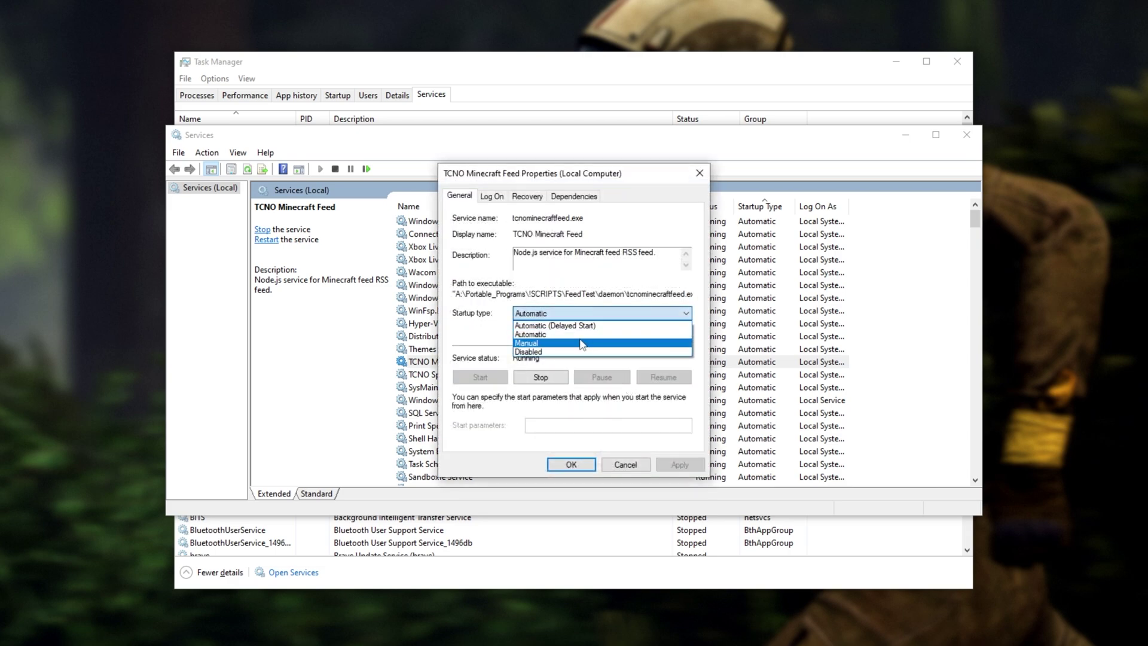
click(585, 336)
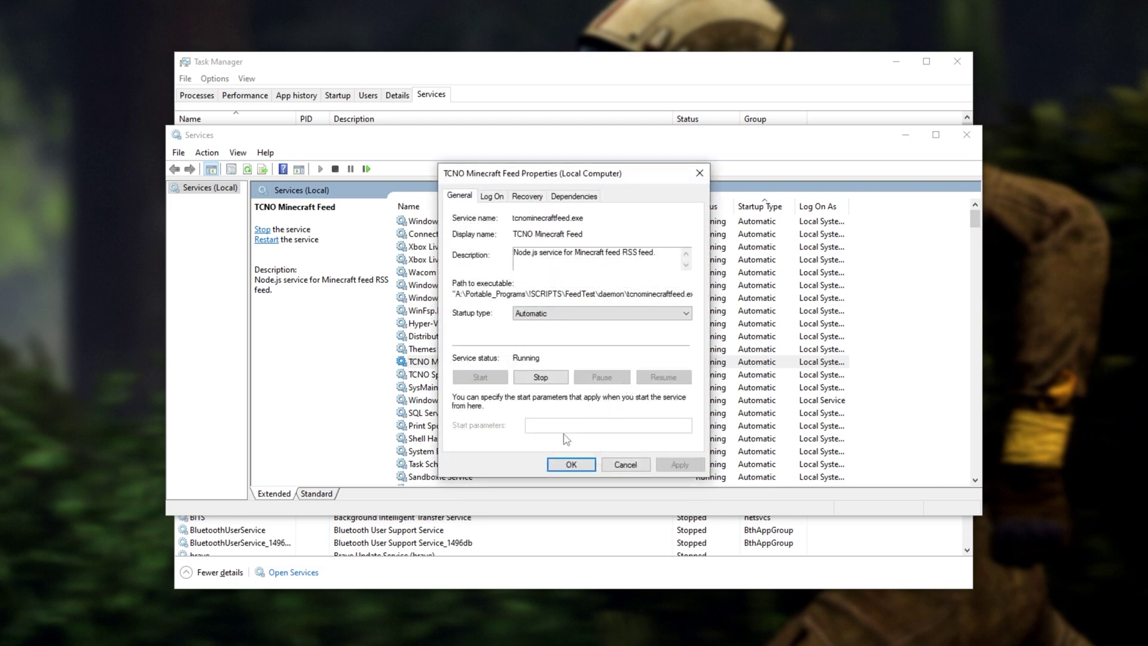
click(584, 466)
click(960, 149)
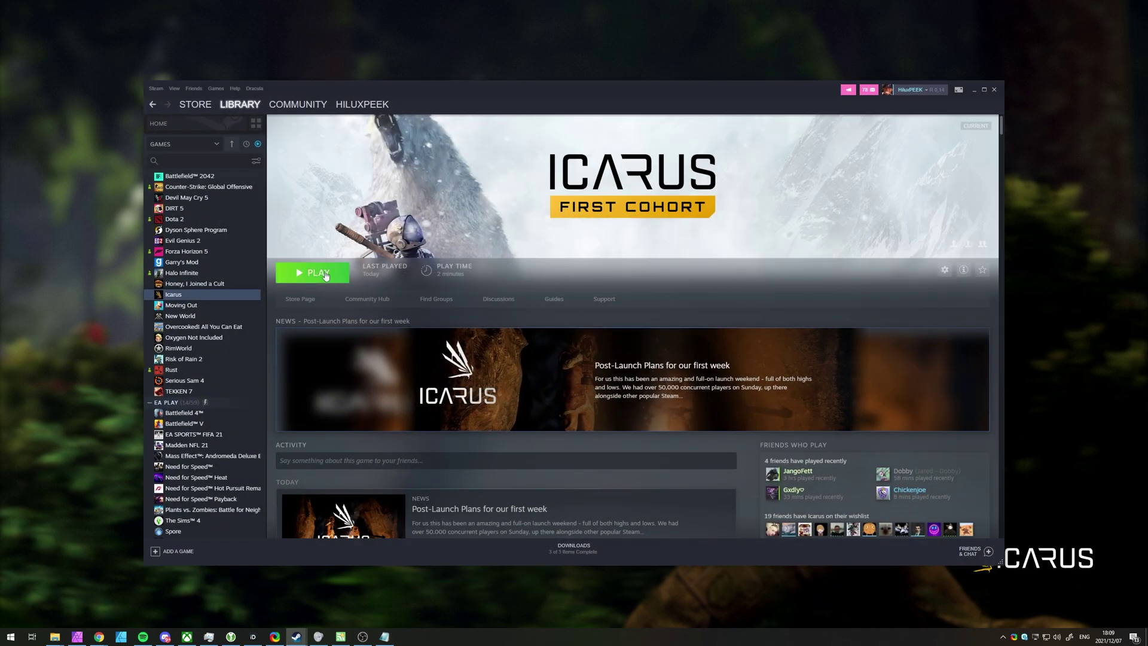
Launch Icarus from the Steam library, comparing the DX11 and DX12 options and choosing Play Icarus (DX11)
click(326, 274)
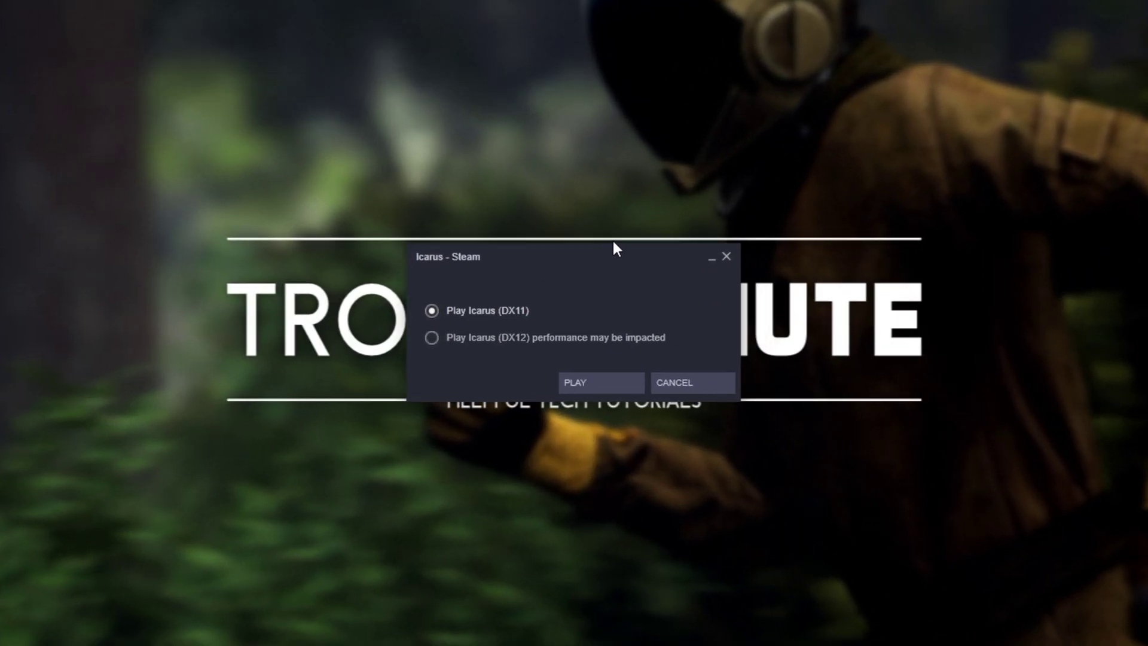
click(566, 343)
click(541, 338)
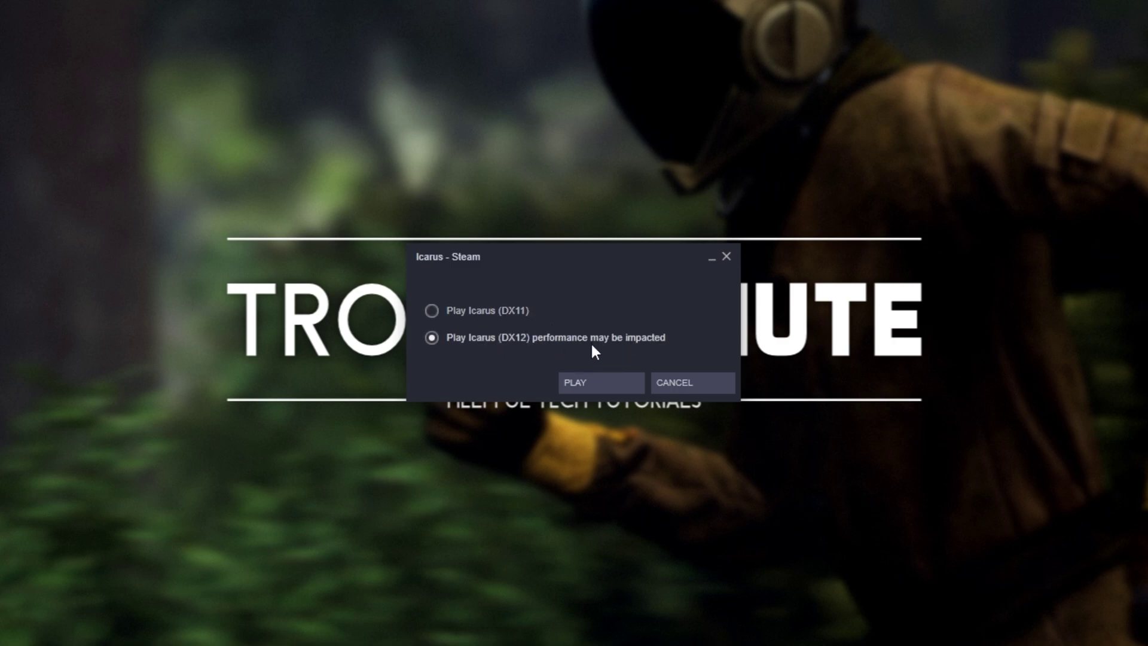
click(512, 310)
click(537, 338)
click(510, 309)
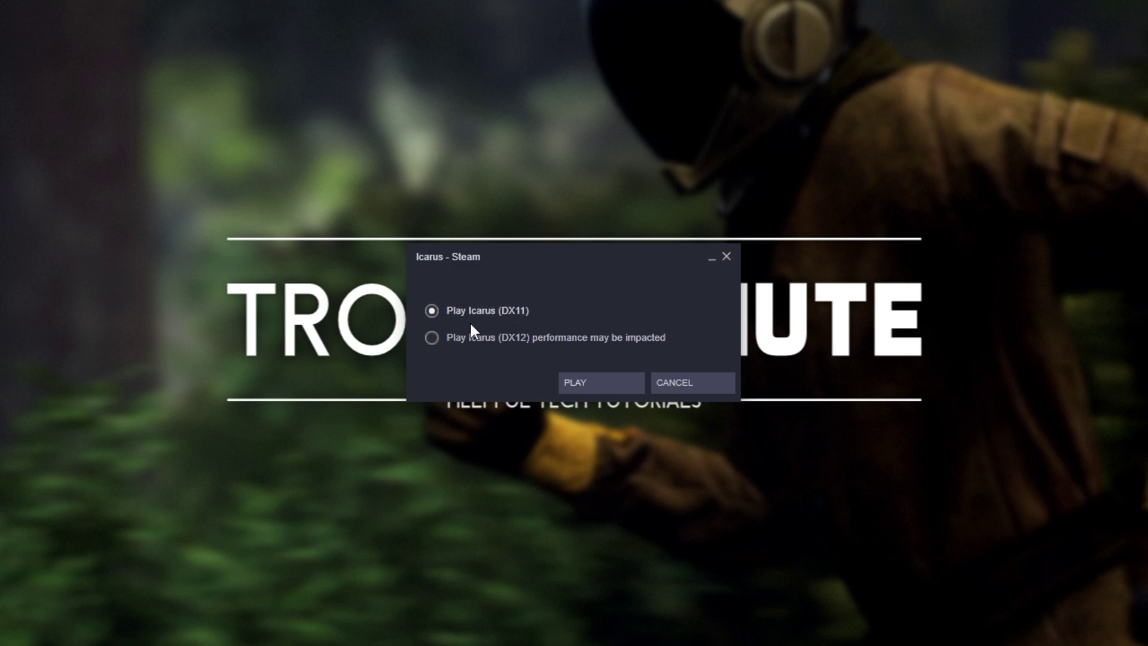
click(600, 378)
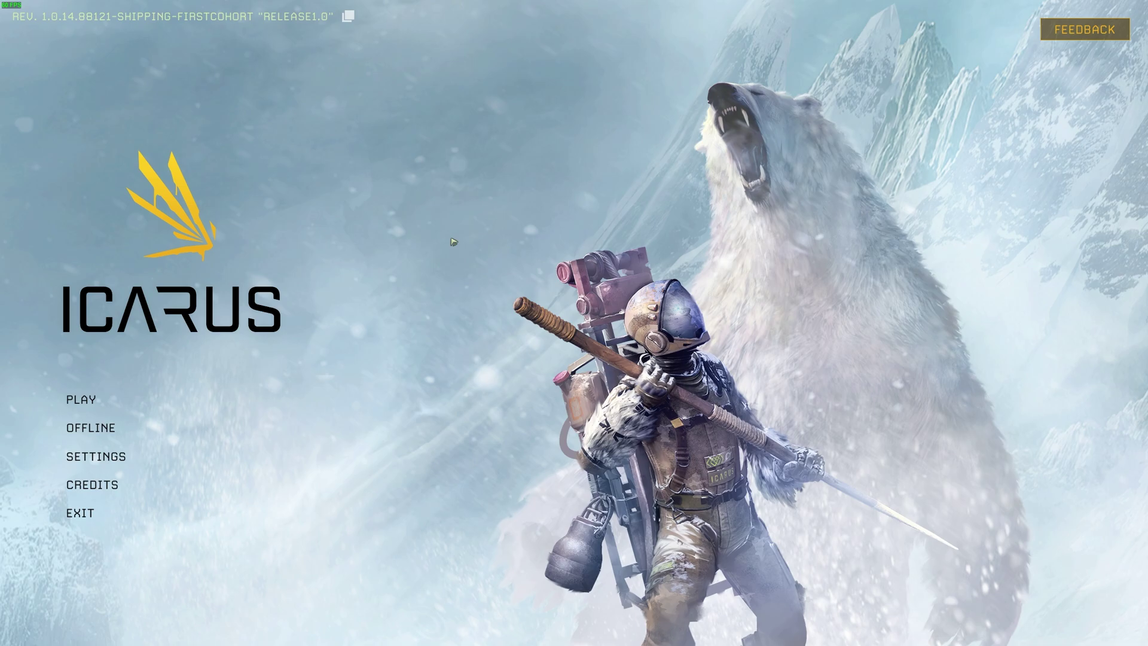
Start playing from the Icarus main menu and walk along the lakeshore to observe the in-game performance
click(83, 399)
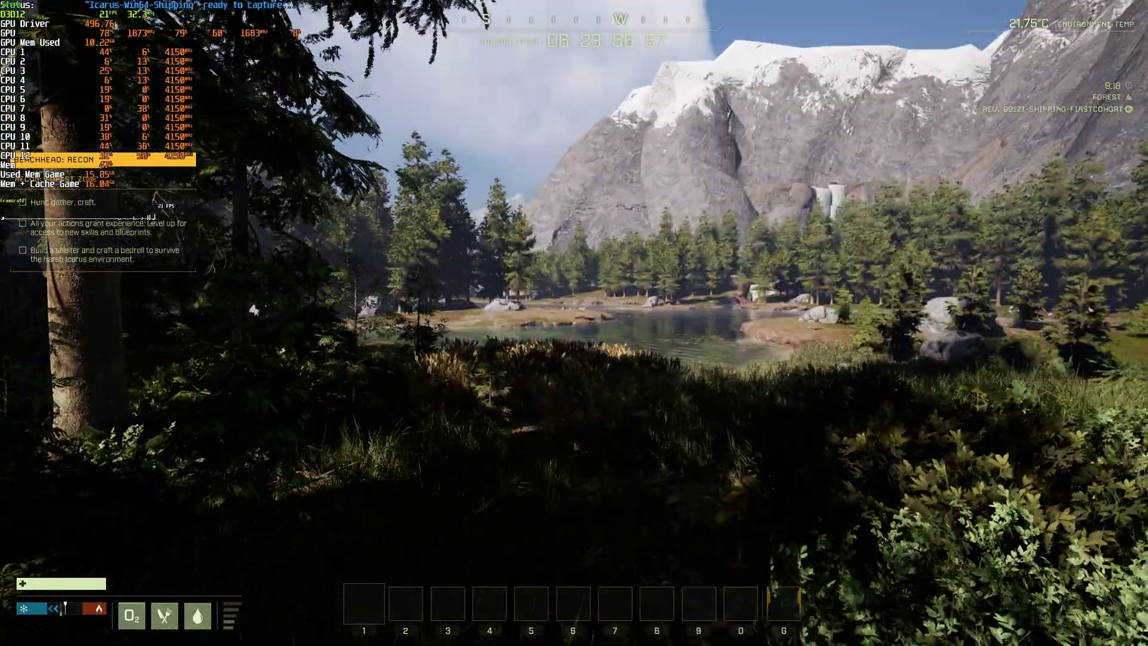
key(w)
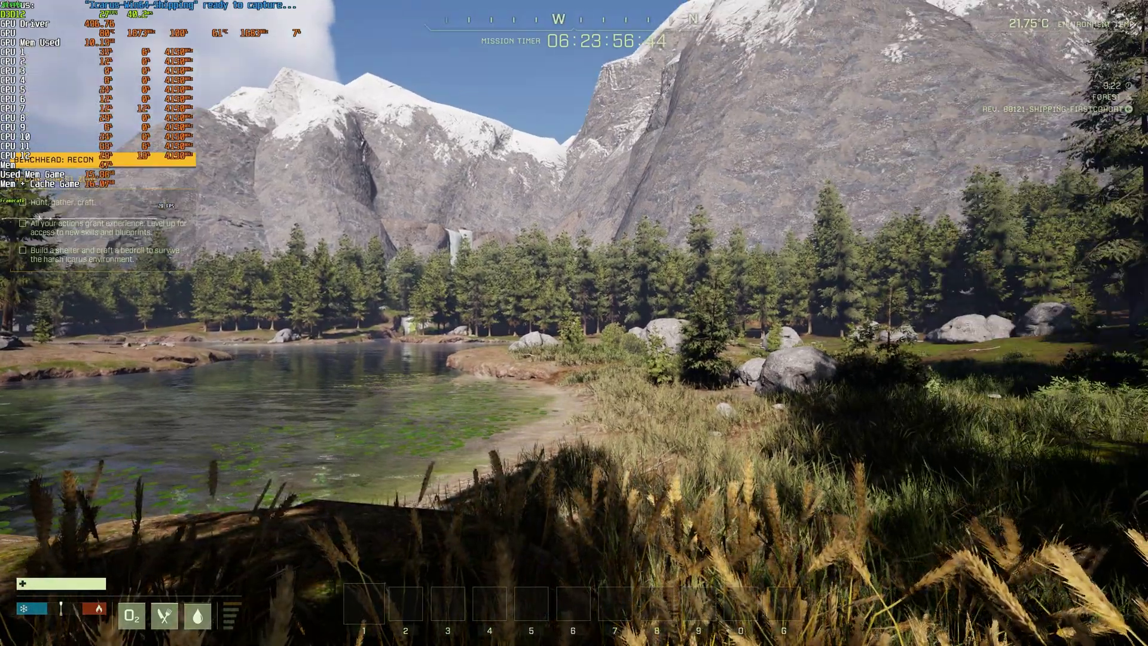
key(w)
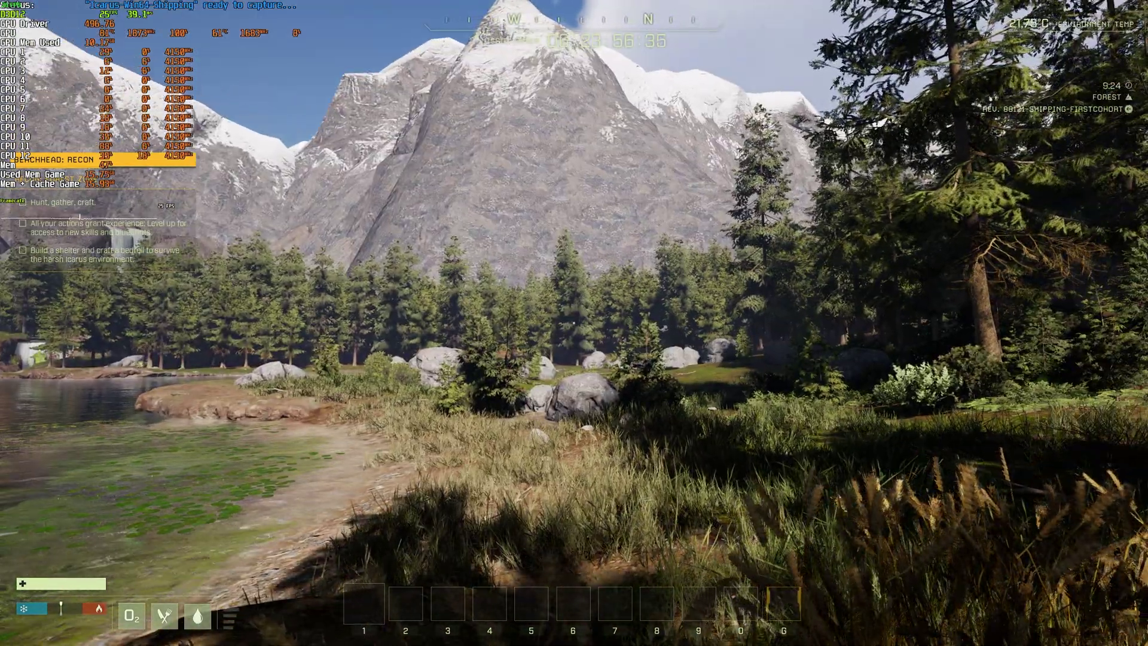
key(w)
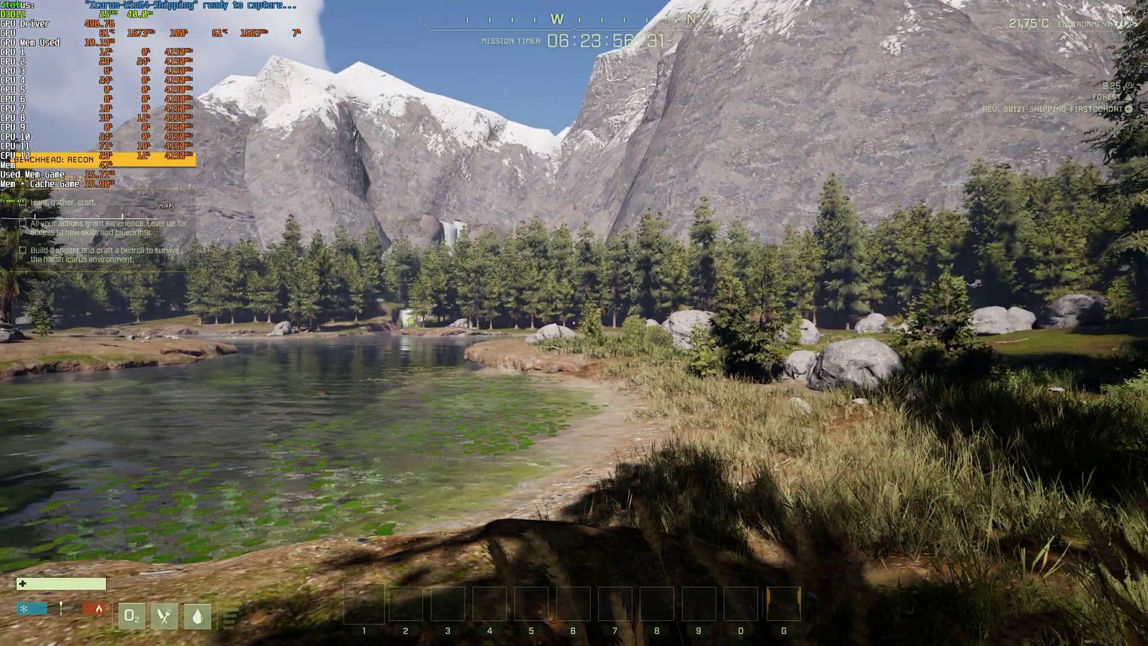
Open the in-game display settings and examine the video options and the available Overall quality presets
key(Escape)
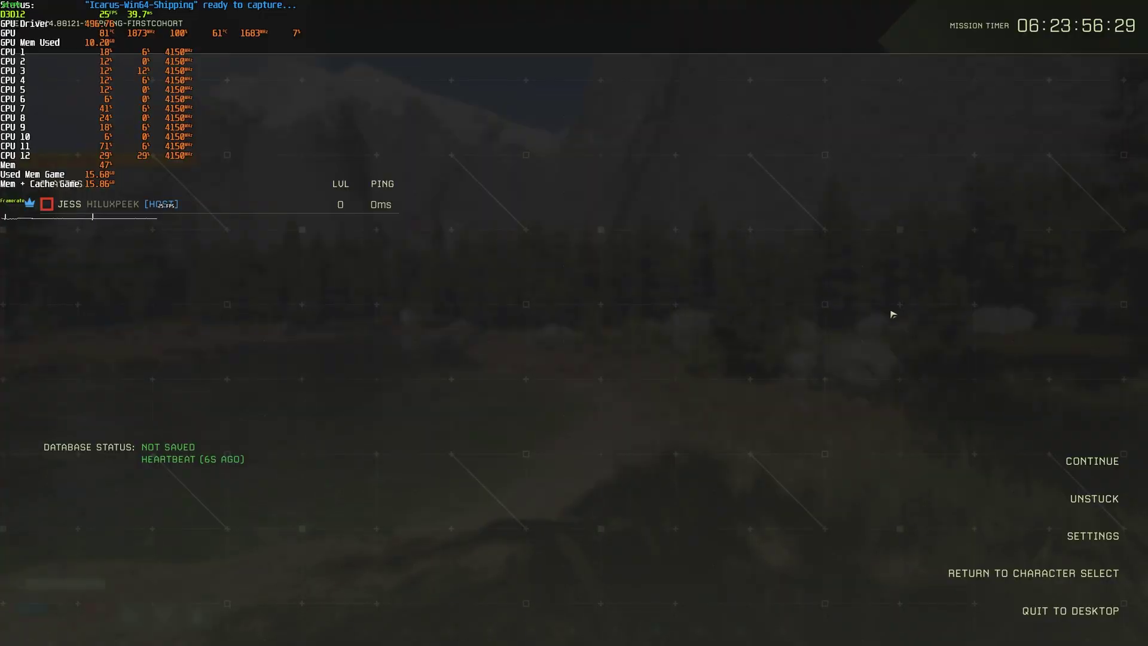
click(1110, 541)
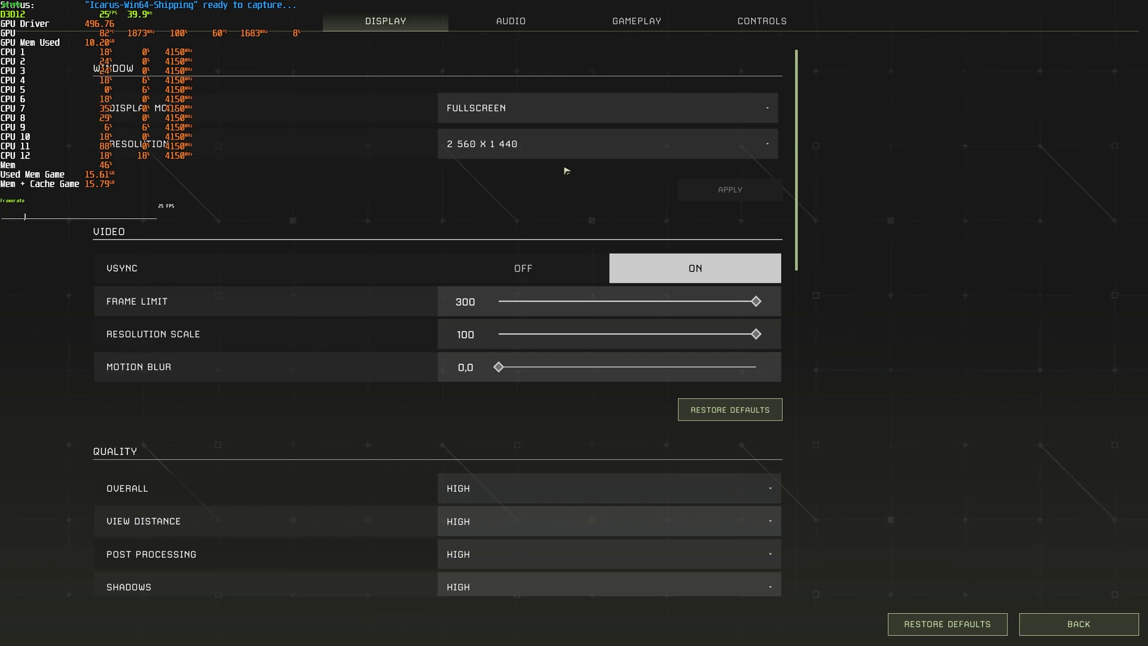
scroll(536, 336, down, 5)
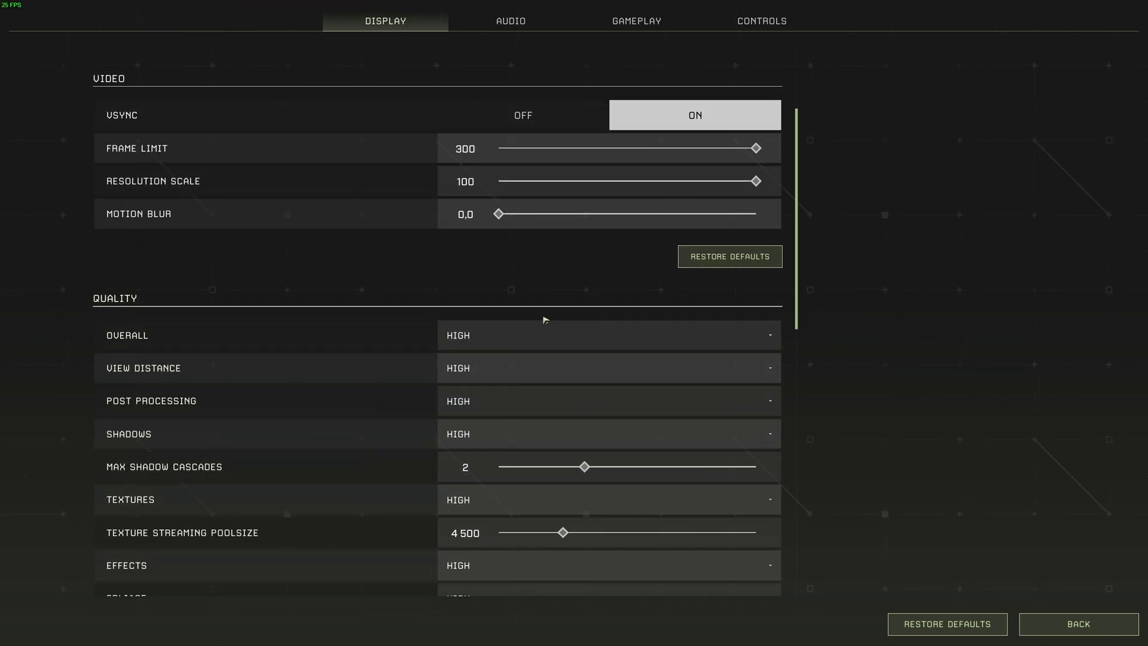
scroll(545, 319, down, 1)
click(540, 297)
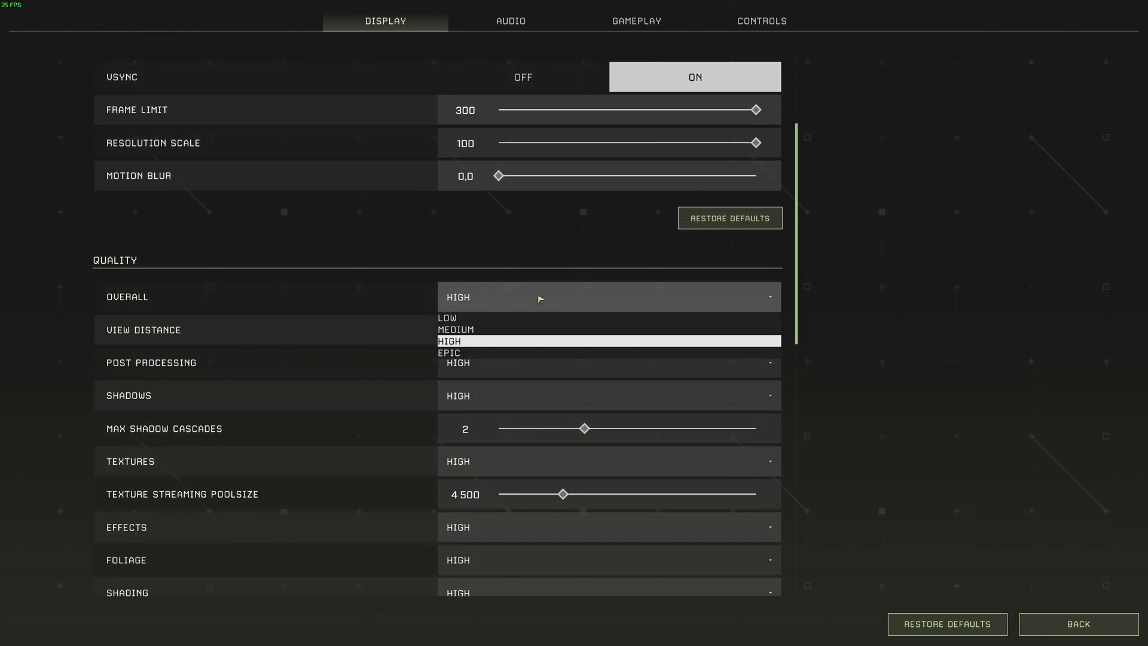
click(541, 297)
scroll(538, 272, up, 4)
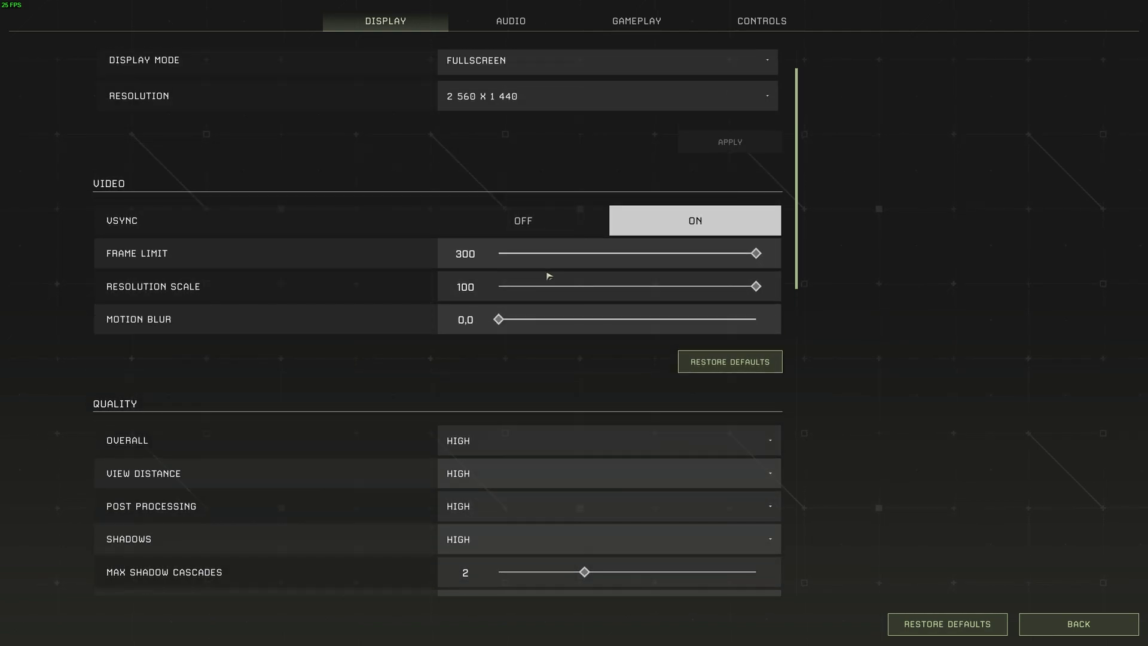
Turn VSync off, keeping the frame limit at 300 and motion blur at 0.0
scroll(549, 276, up, 1)
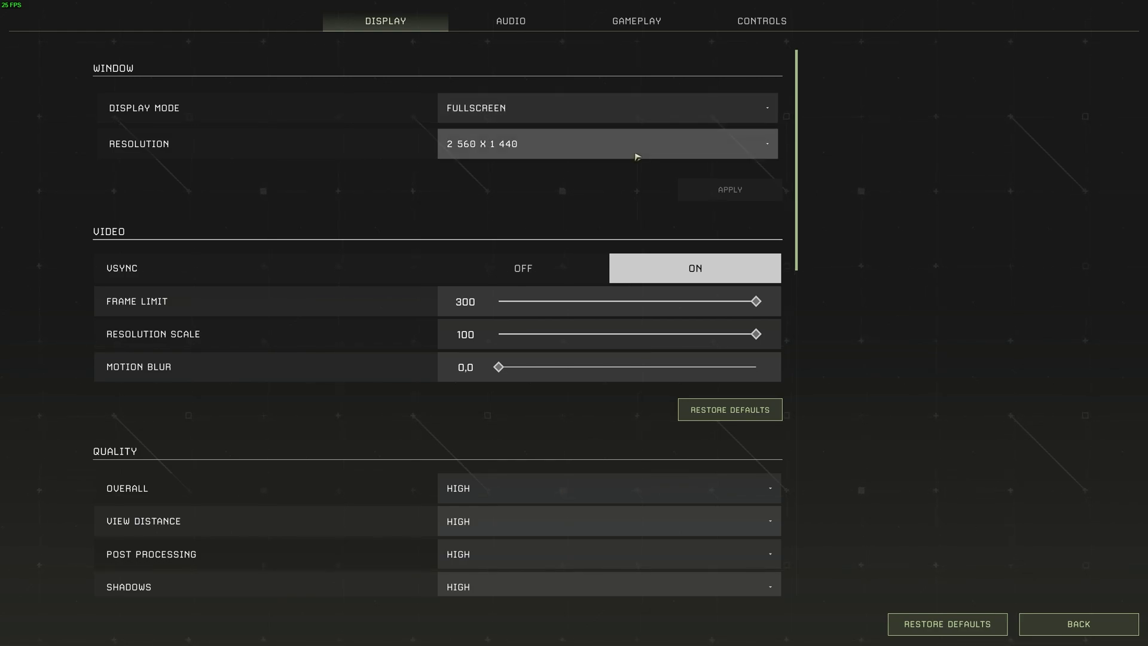
scroll(637, 156, down, 4)
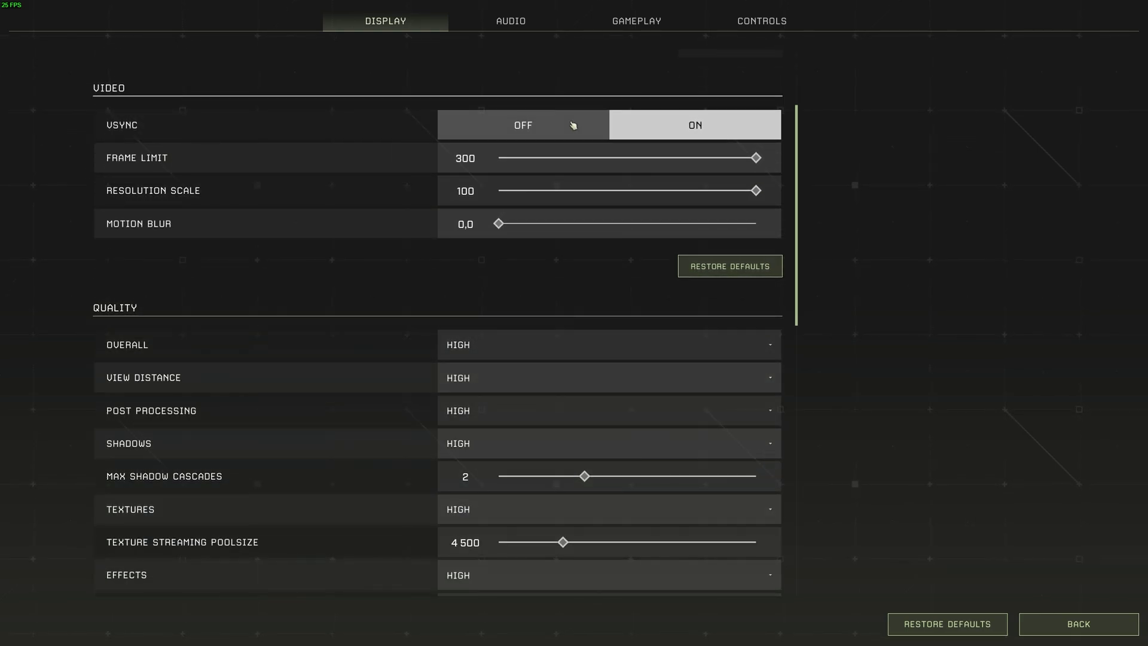
click(570, 129)
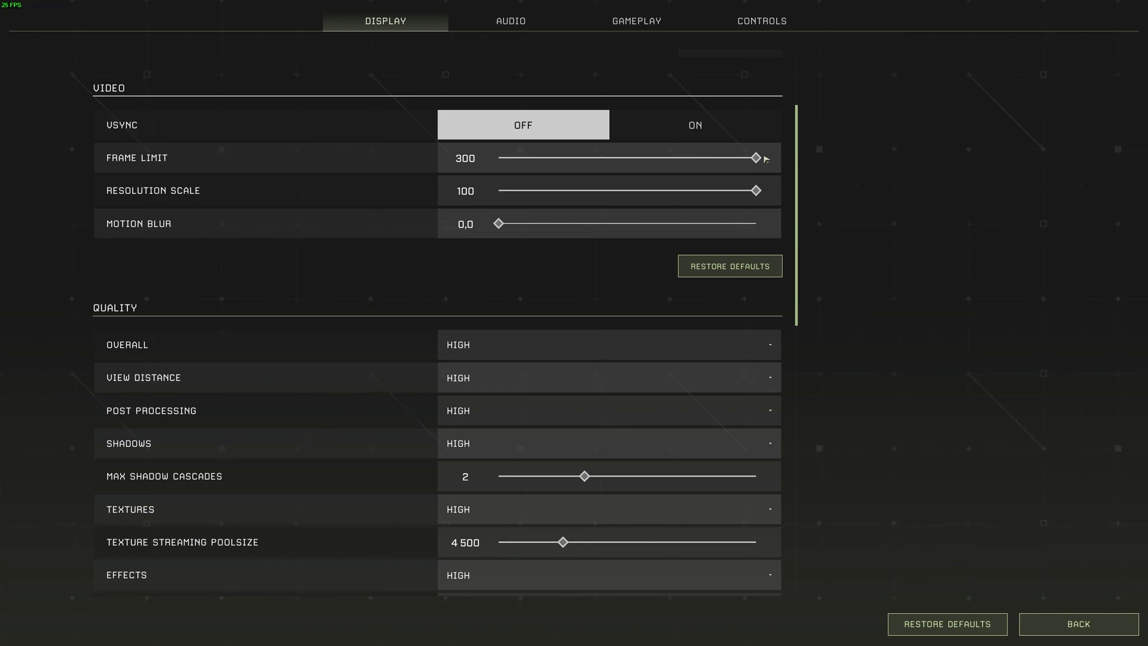
mouse_move(757, 159)
mouse_down()
mouse_move(541, 168)
mouse_move(757, 168)
mouse_up()
drag(500, 224, 467, 233)
Set the Overall quality preset to Low and check the warnings beside Post Processing and Shadows
scroll(697, 229, down, 3)
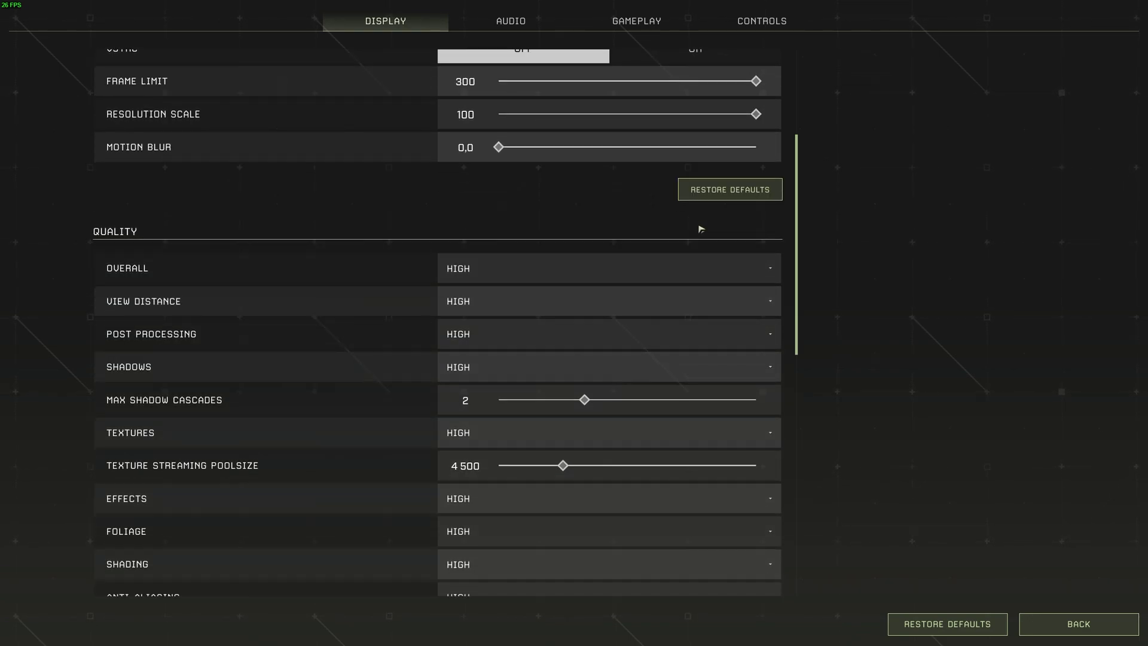
scroll(700, 229, down, 2)
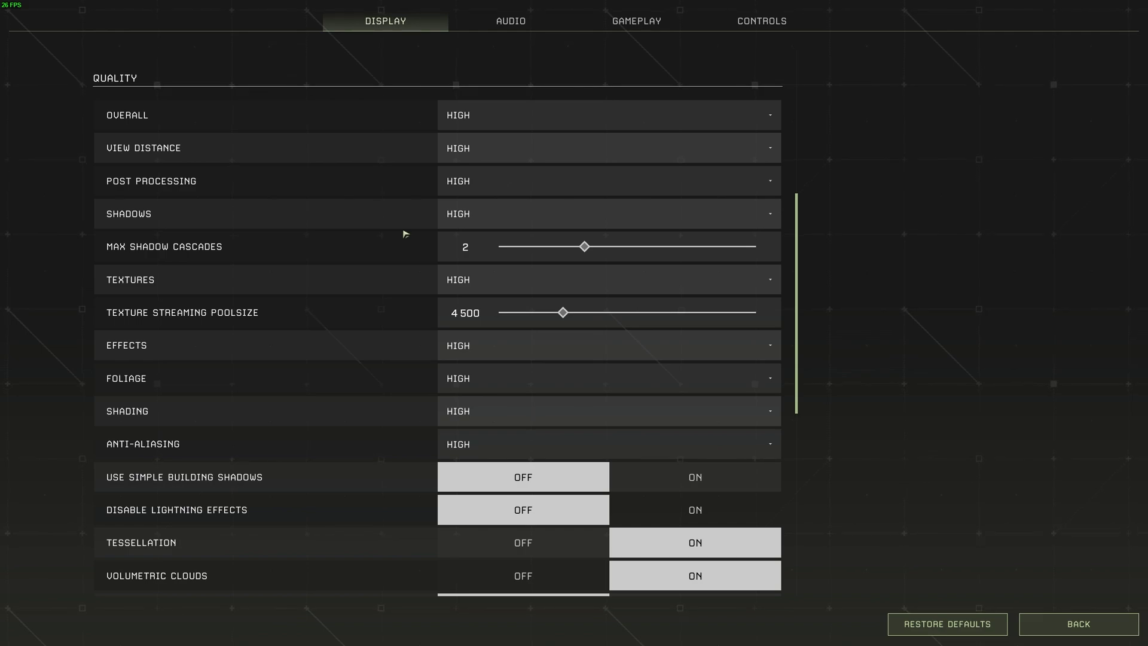
click(524, 114)
click(522, 137)
mouse_move(221, 185)
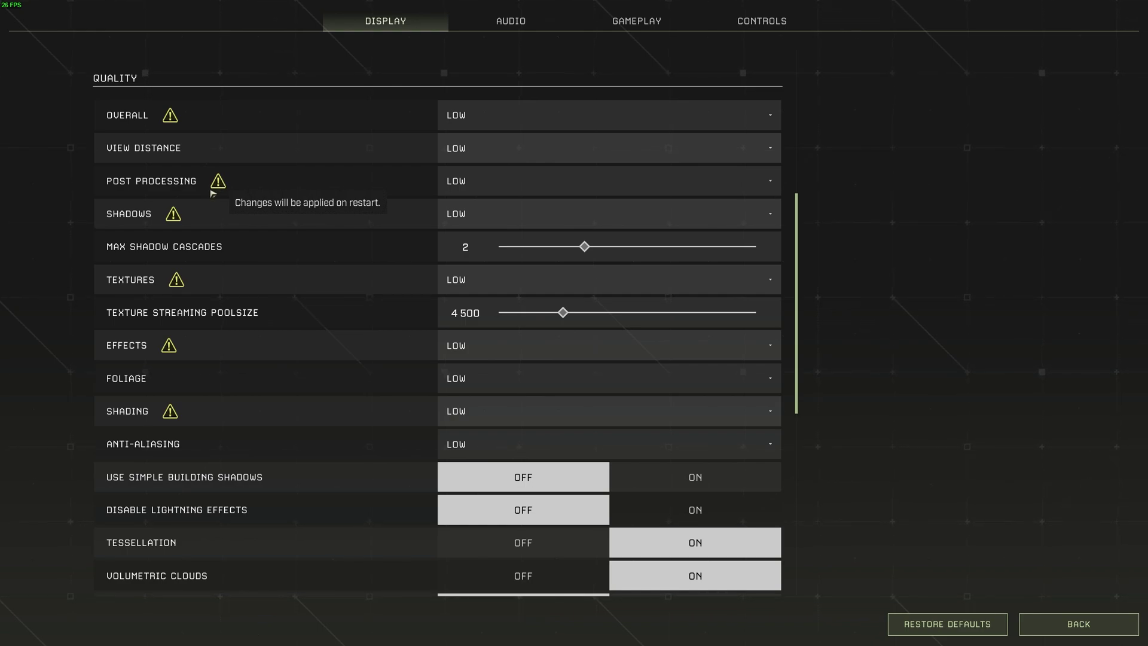
mouse_move(180, 220)
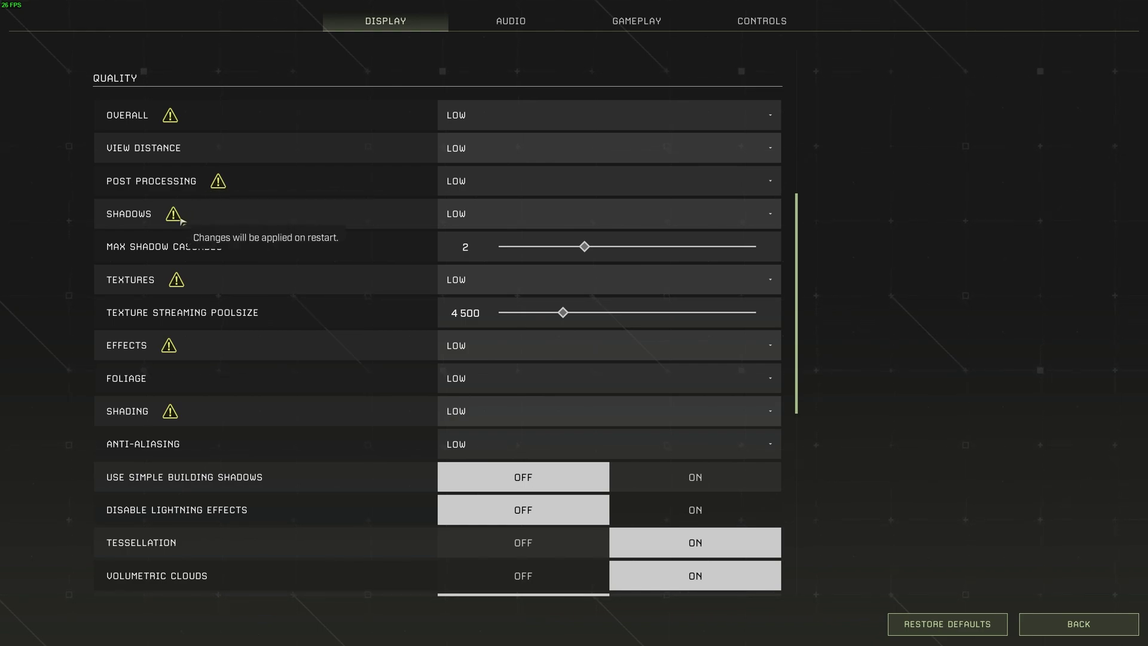
click(511, 119)
click(489, 137)
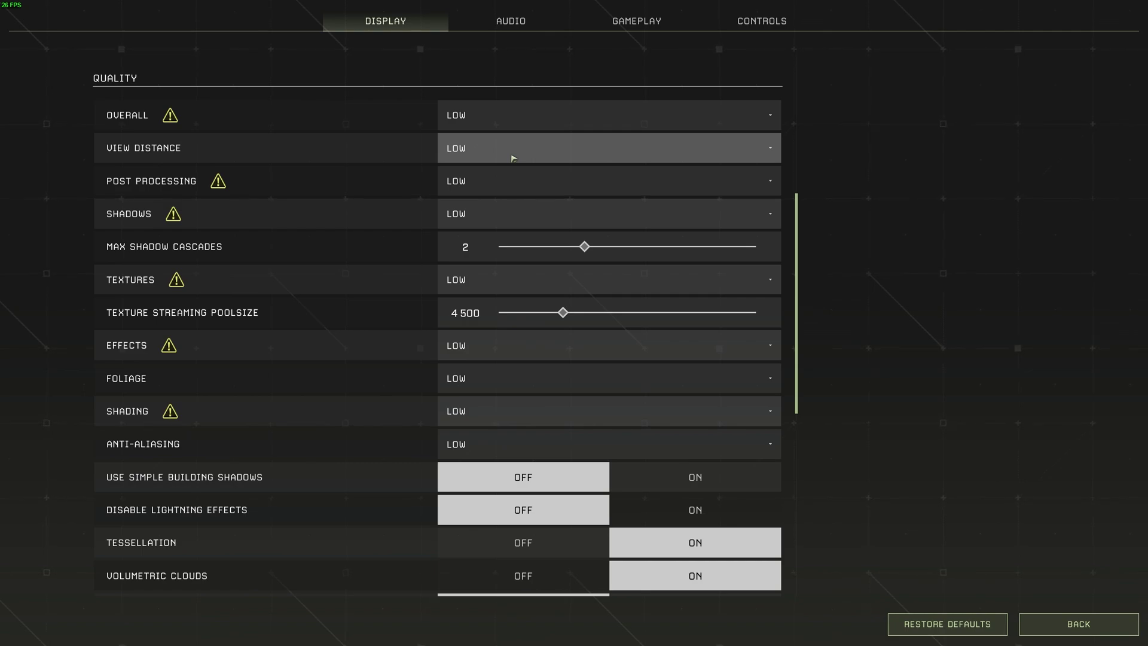
Set View Distance to Medium and keep Post Processing at Low
mouse_move(311, 147)
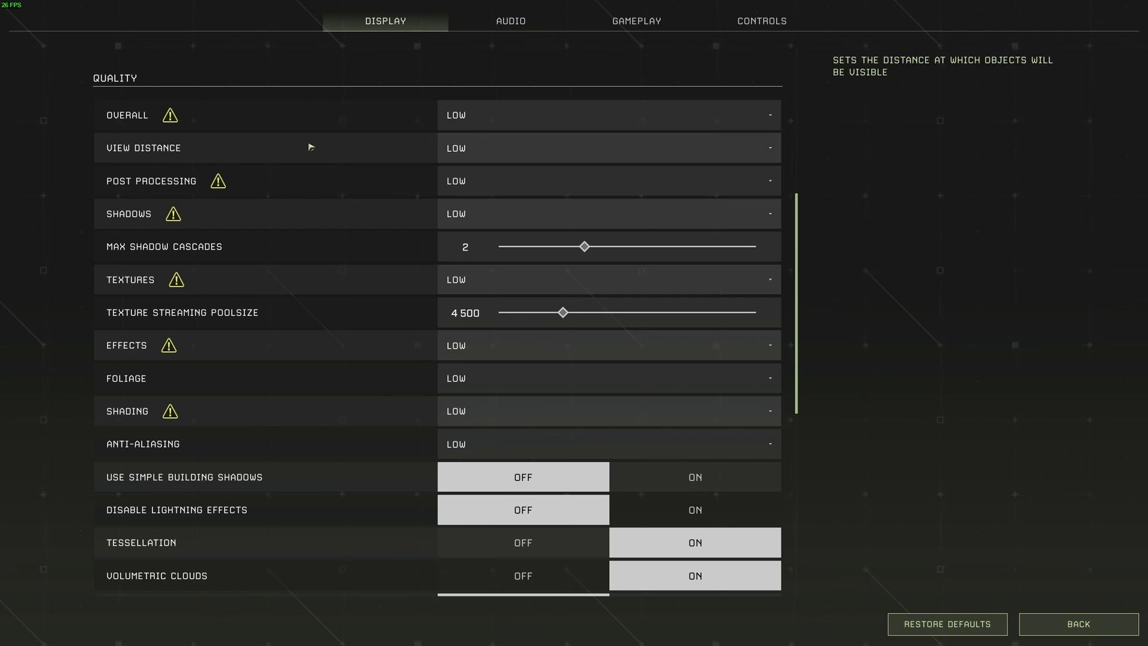
click(470, 147)
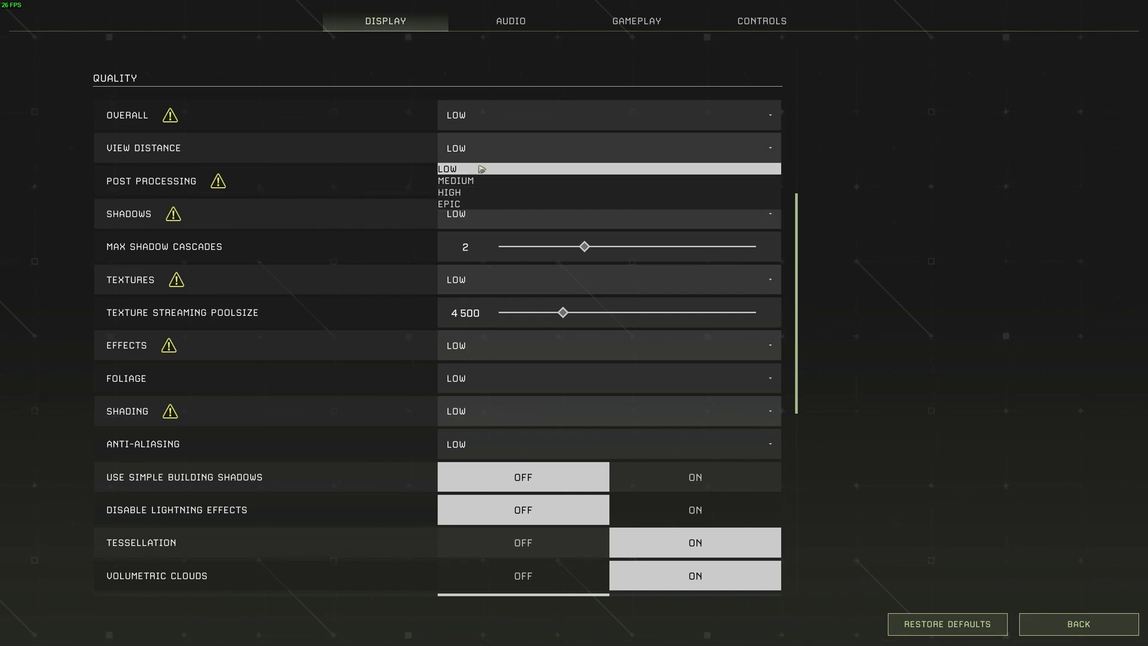
click(504, 182)
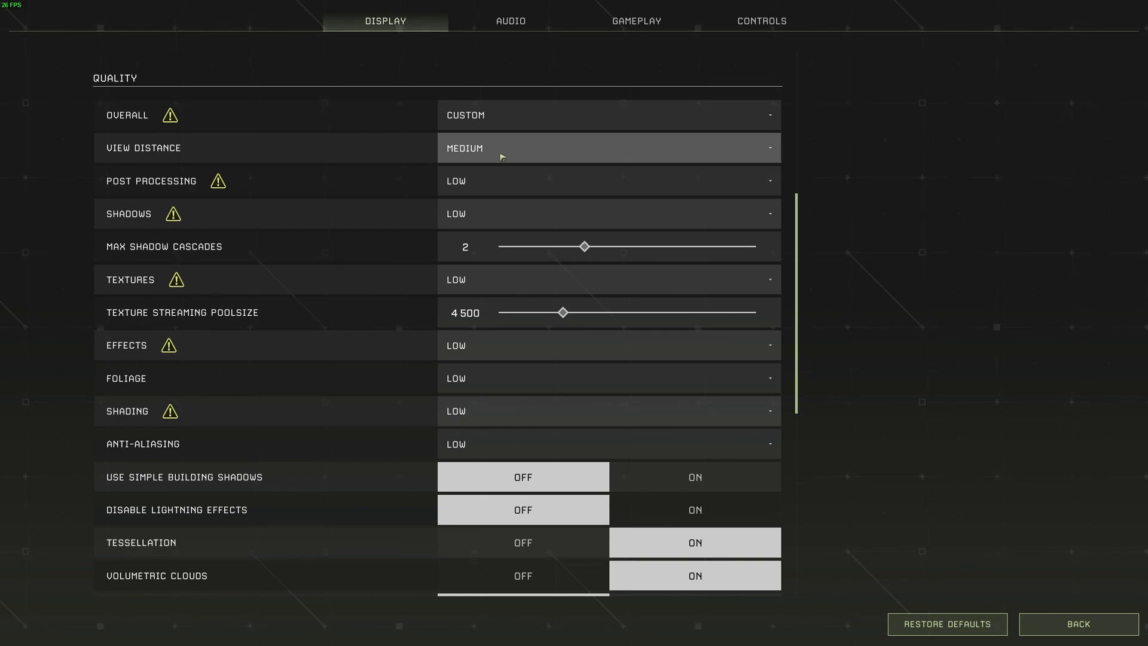
mouse_move(419, 185)
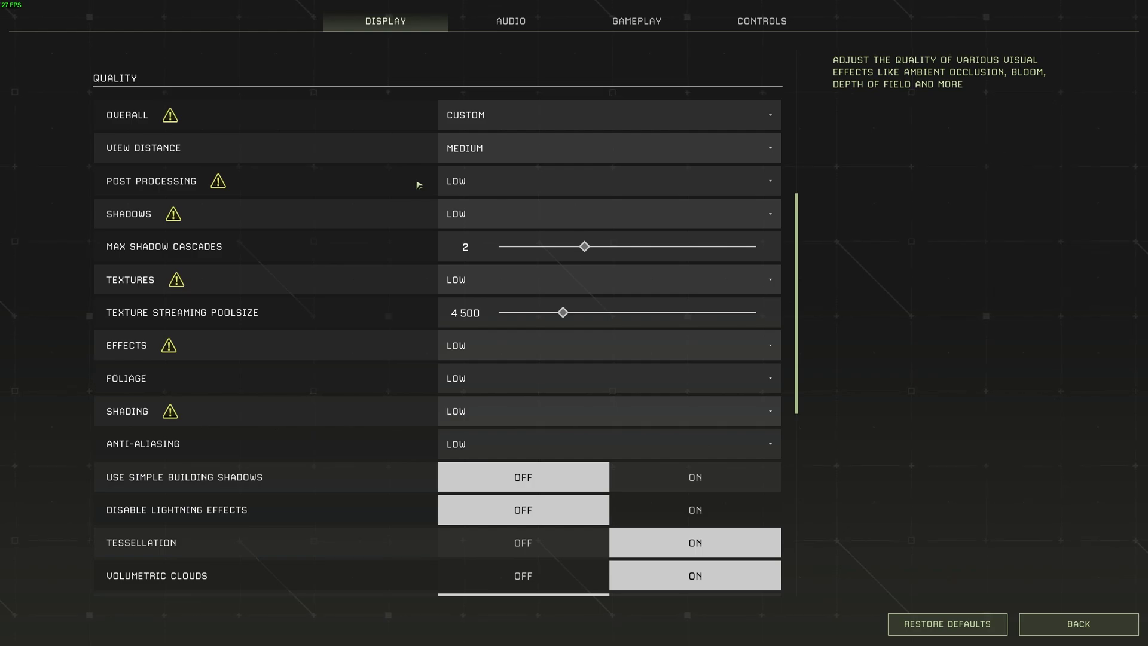
click(471, 182)
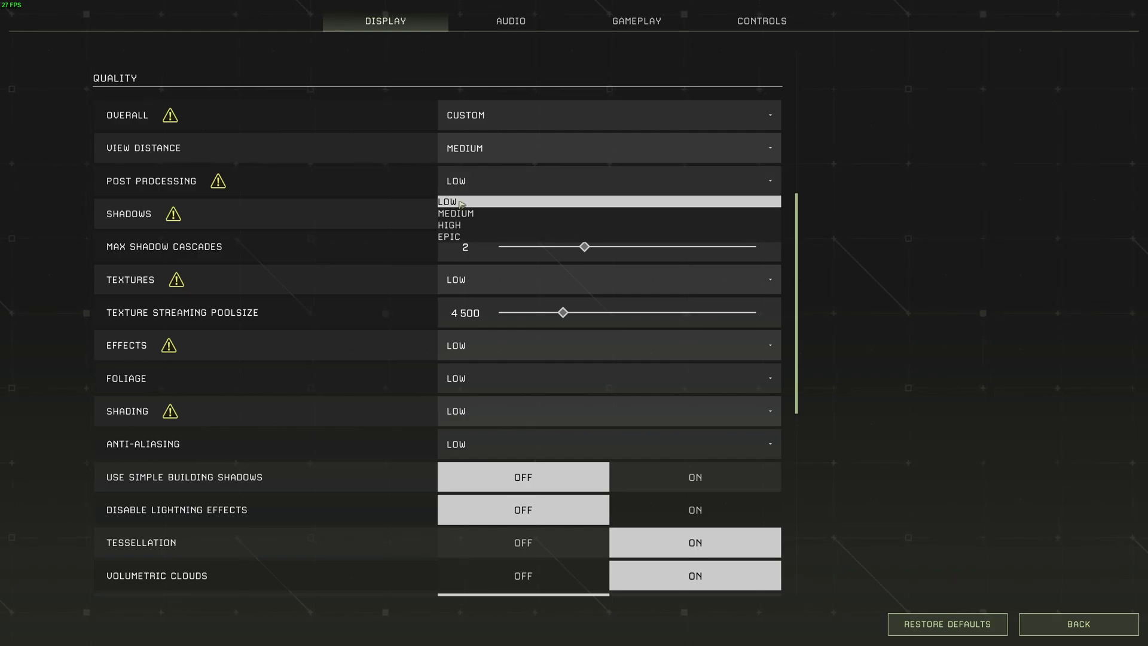
click(460, 203)
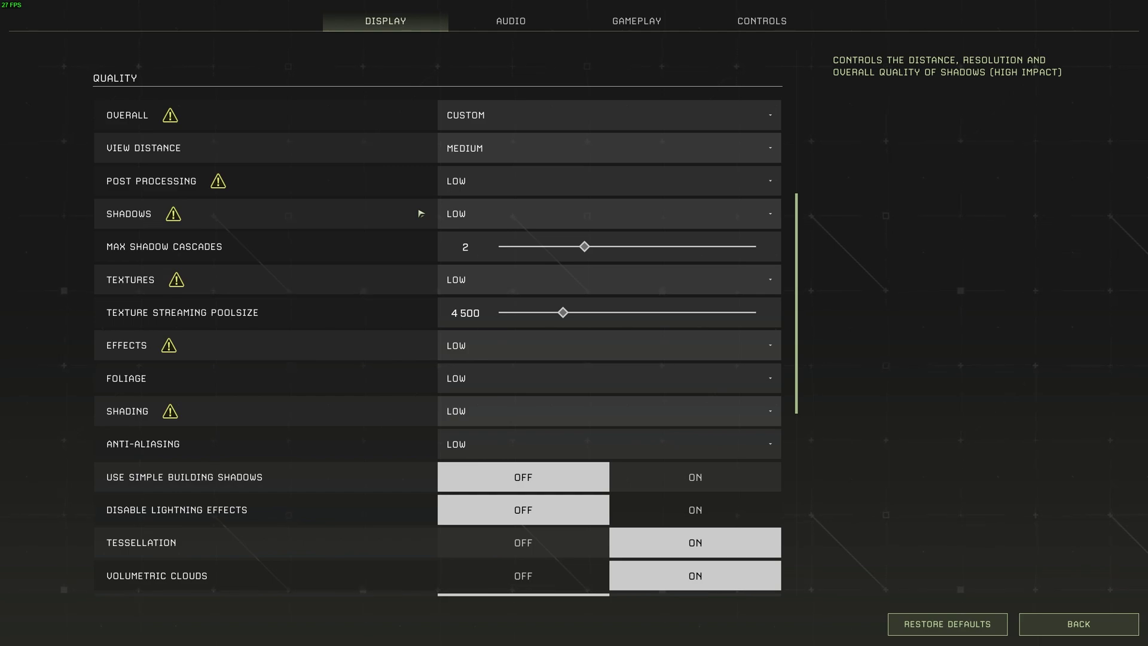
Keep Shadows at Low and reduce Max Shadow Cascades to 1
click(477, 214)
click(465, 236)
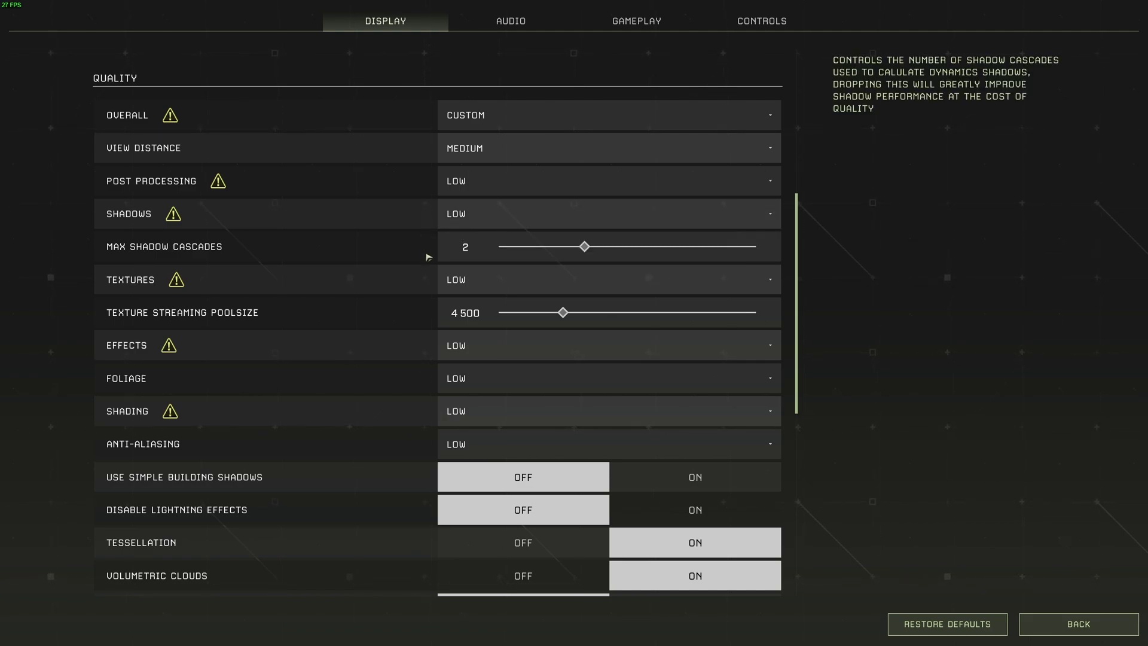
drag(584, 247, 363, 253)
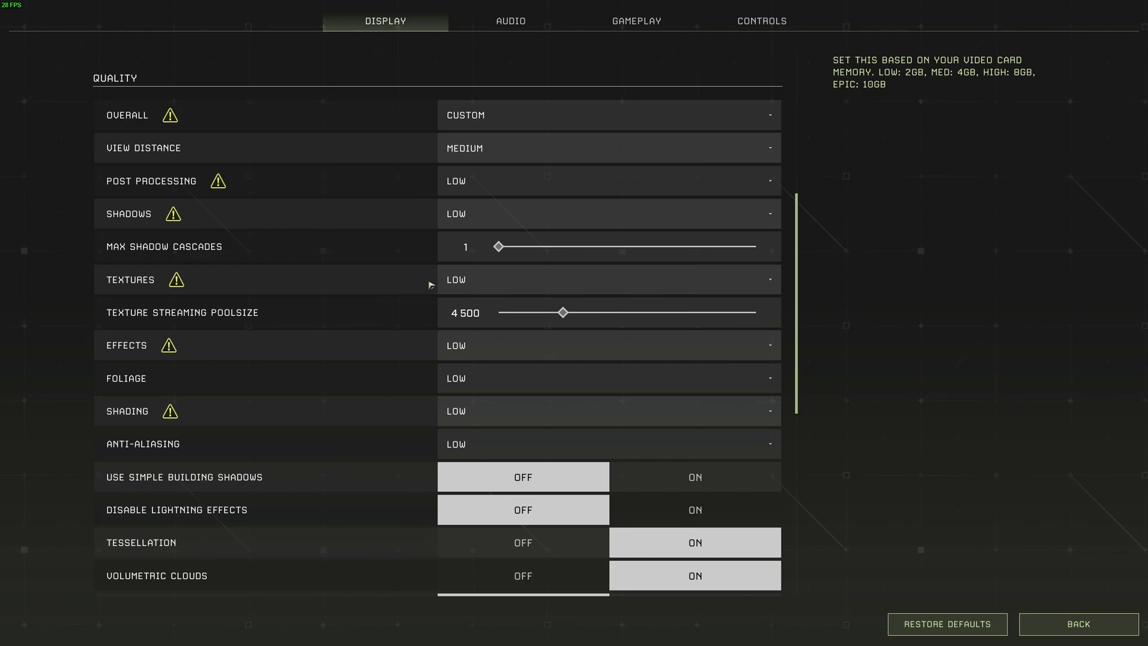
Try Epic for the Textures quality, settle on High, and check its video memory guidance
click(476, 288)
click(460, 336)
click(472, 278)
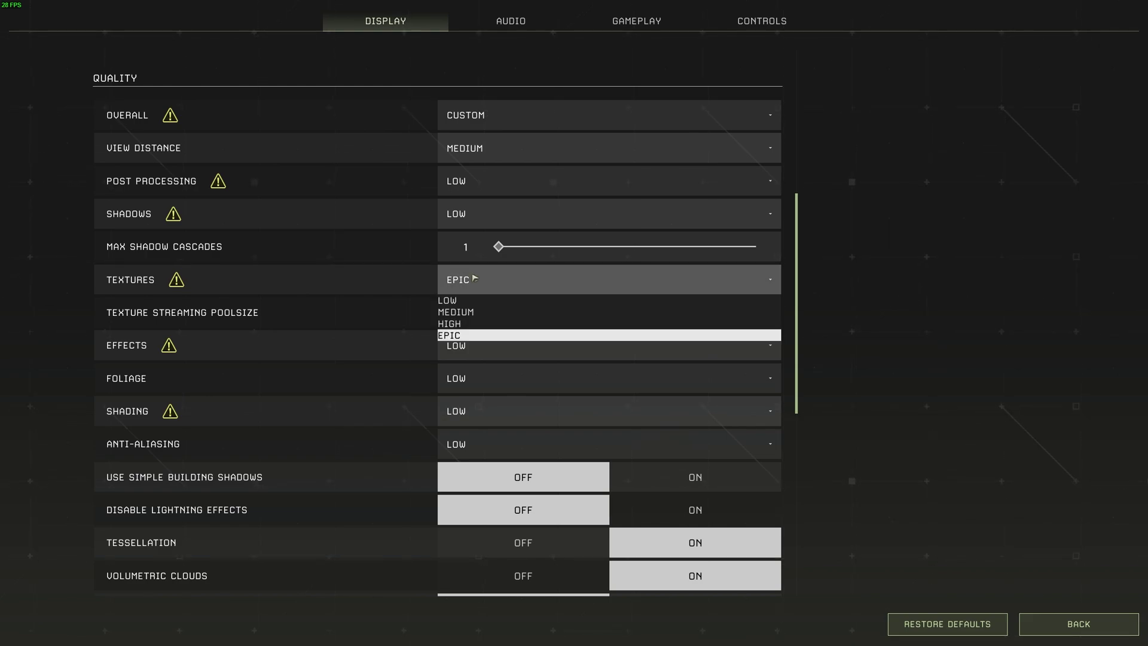
click(487, 324)
mouse_move(379, 287)
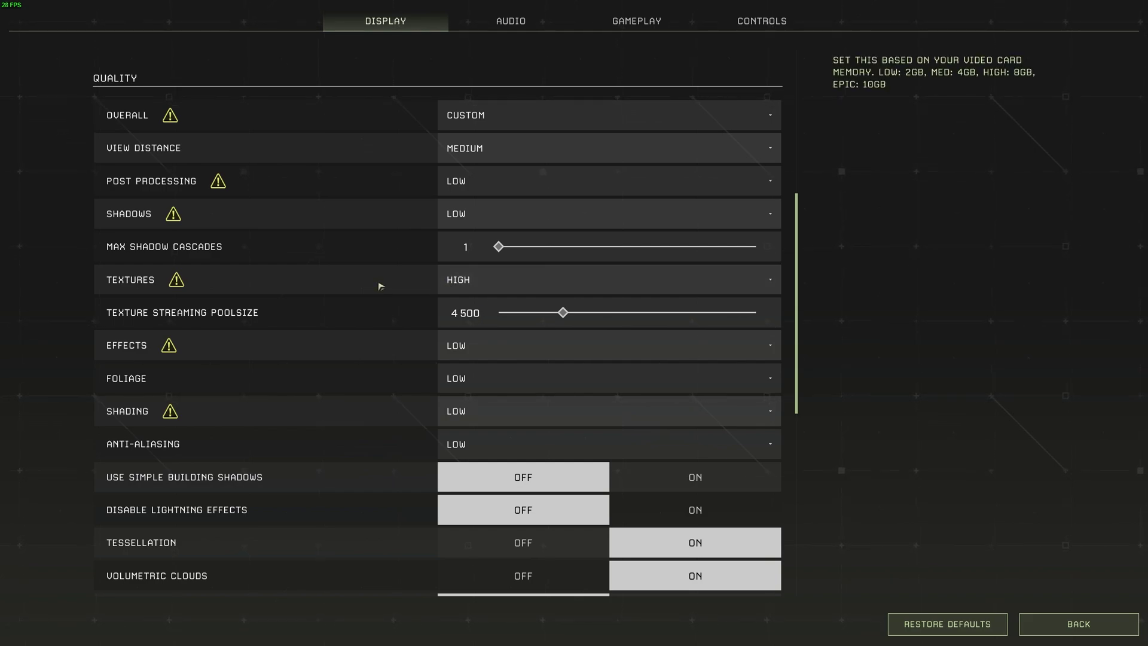
Raise the Texture Streaming Poolsize to 8000
scroll(410, 273, down, 1)
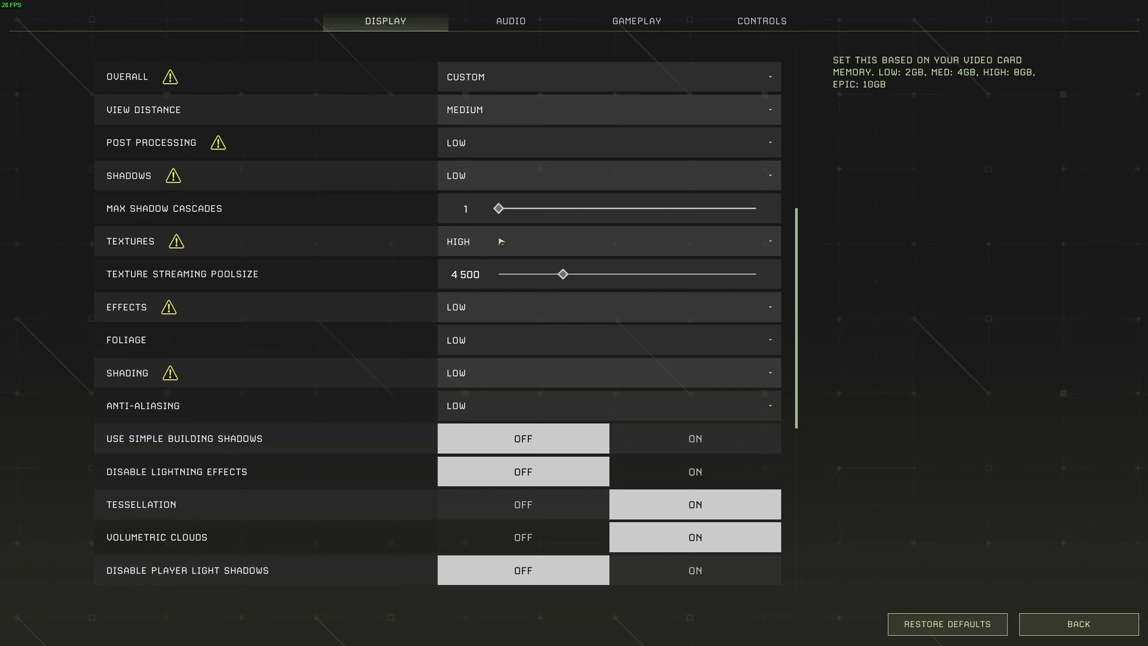
drag(563, 274, 650, 280)
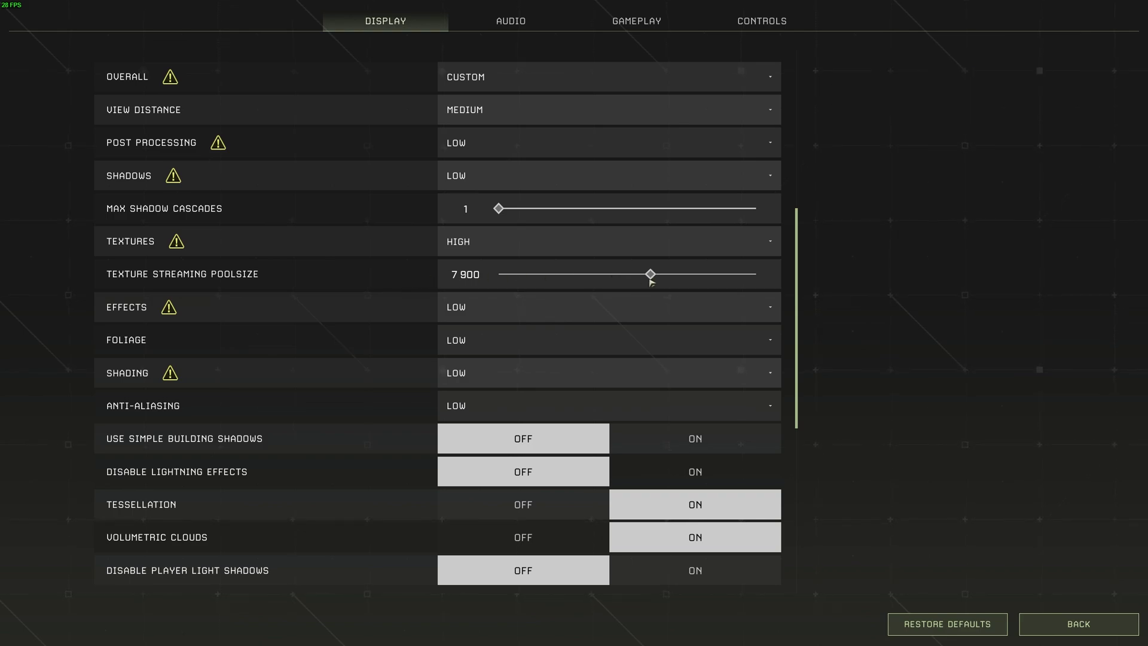
mouse_move(652, 275)
mouse_down()
mouse_move(759, 277)
mouse_move(653, 277)
mouse_up()
mouse_move(399, 241)
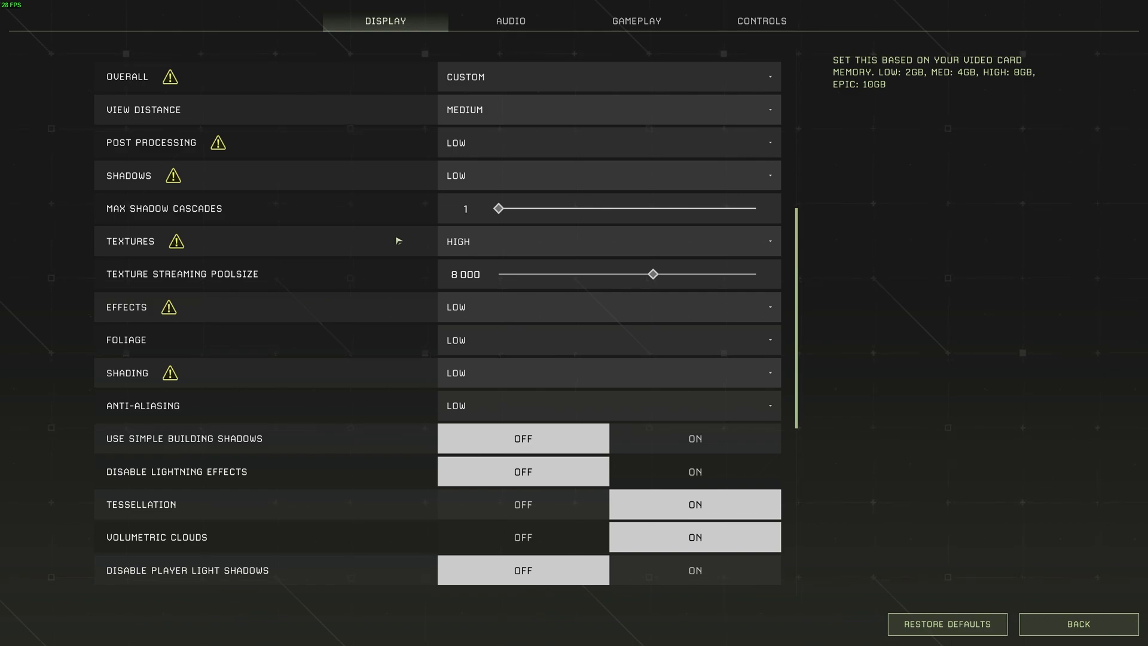
mouse_move(652, 276)
mouse_down()
mouse_move(490, 279)
mouse_move(653, 277)
mouse_up()
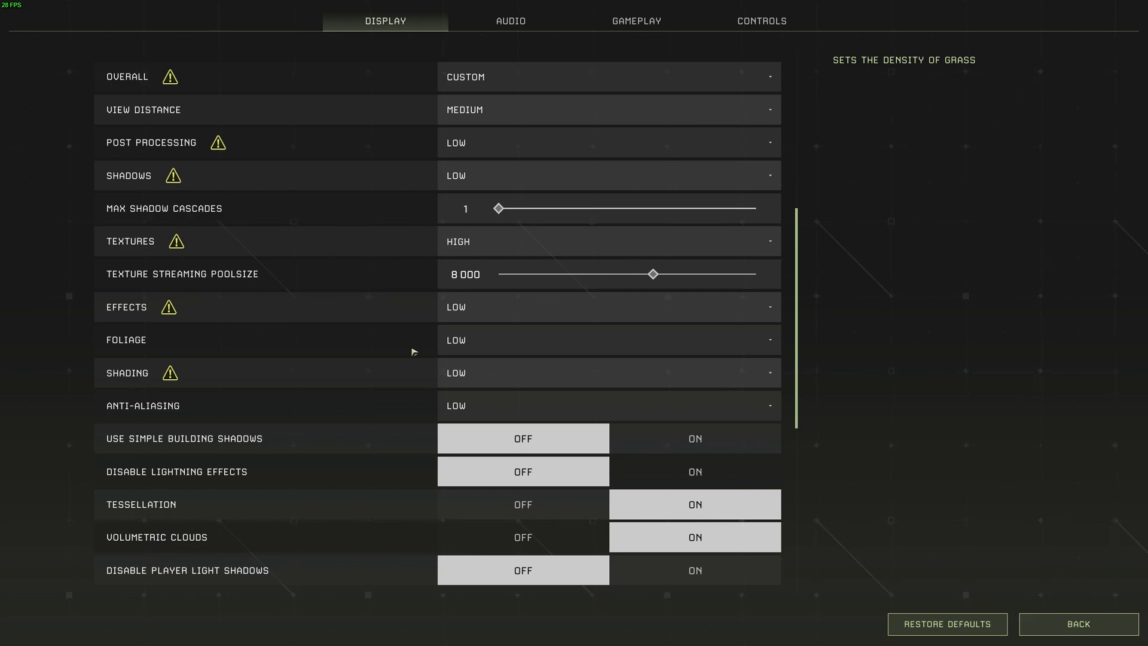
Review the Foliage and Shading quality options and keep both at Low
click(462, 343)
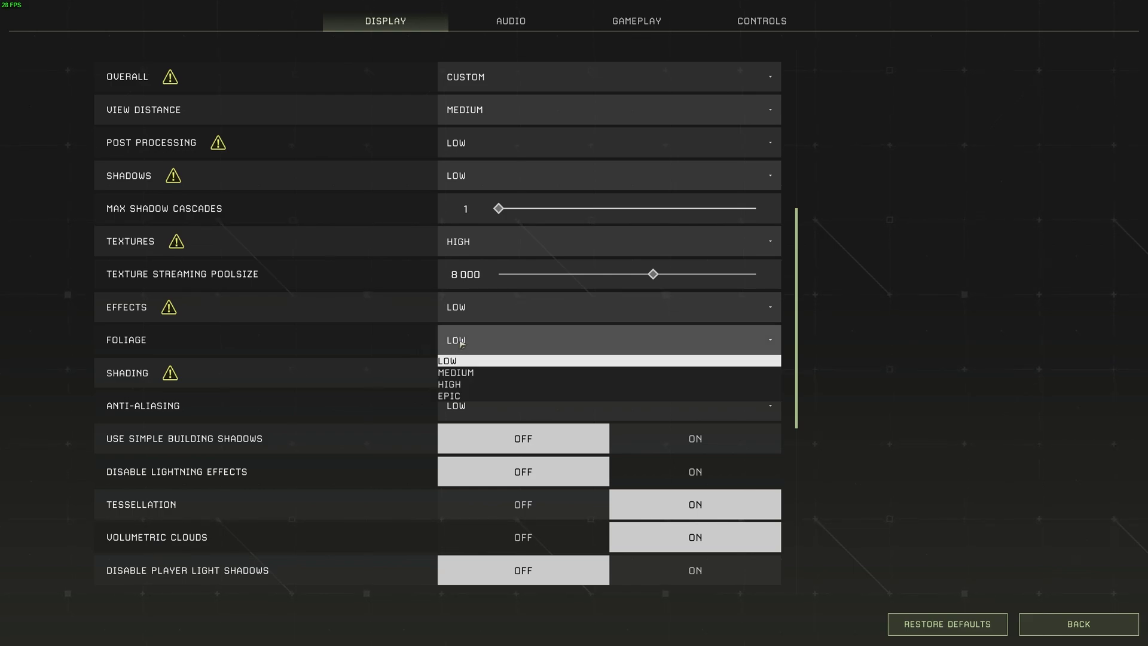
click(482, 365)
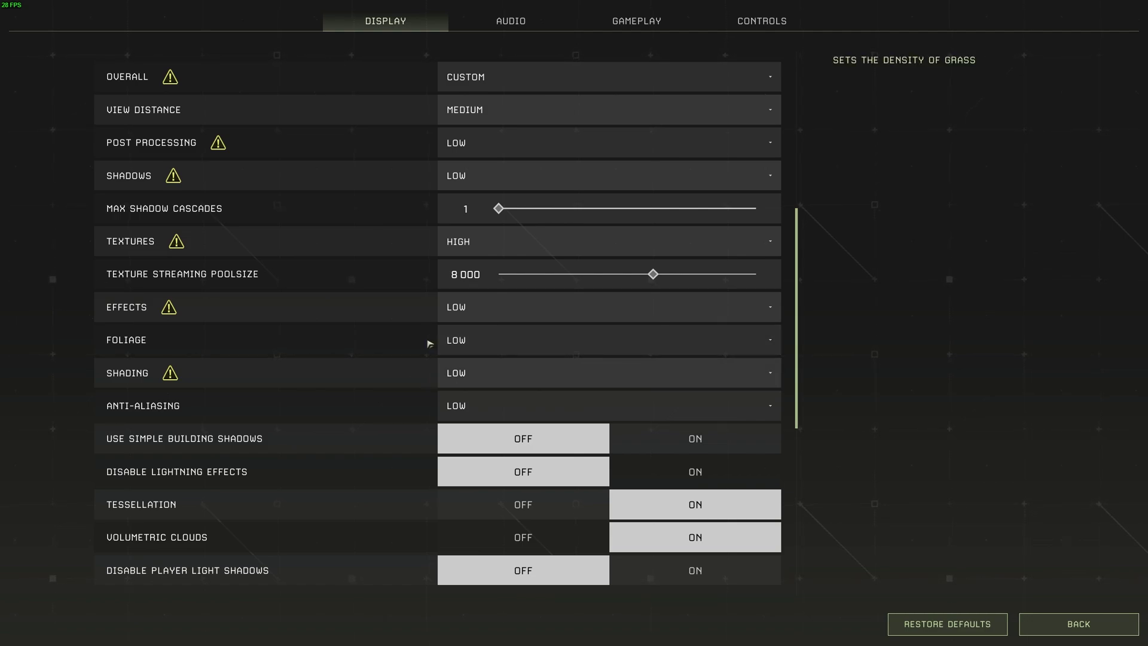
scroll(394, 357, down, 1)
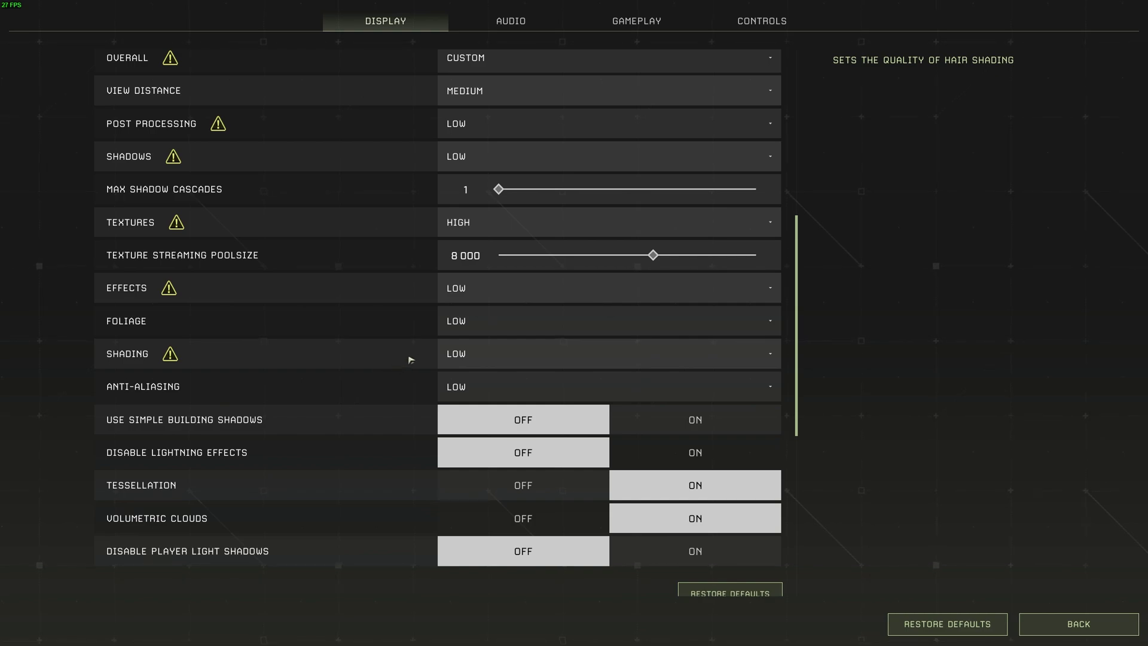
click(455, 355)
click(452, 372)
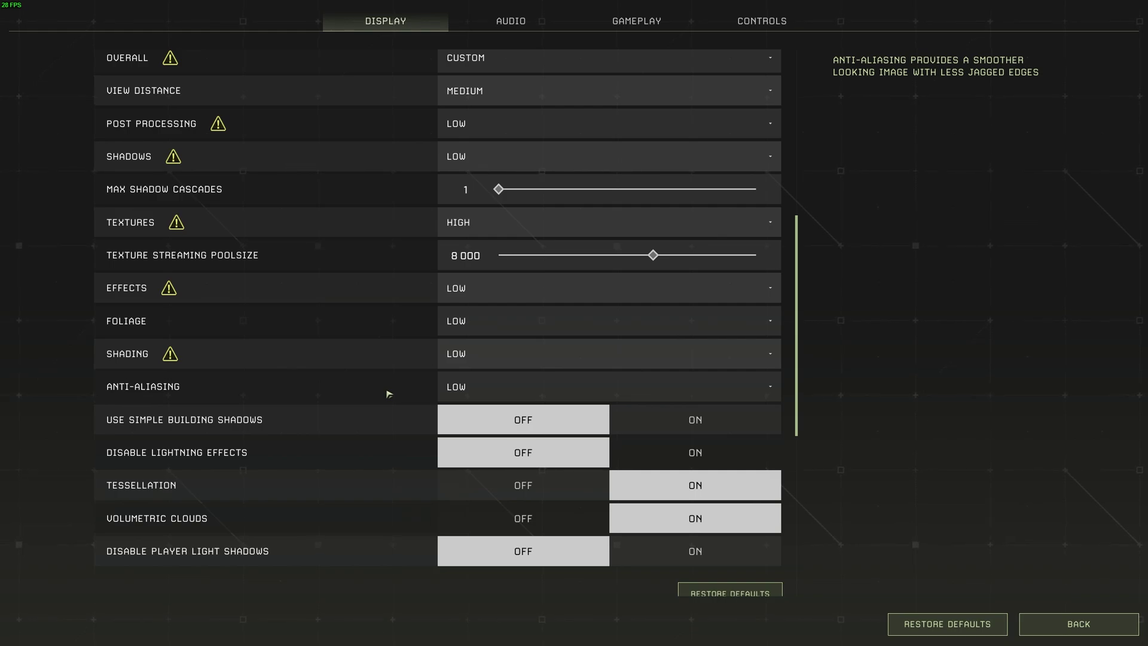
Keep Anti-Aliasing at Low and turn on Use Simple Building Shadows
click(473, 390)
click(464, 409)
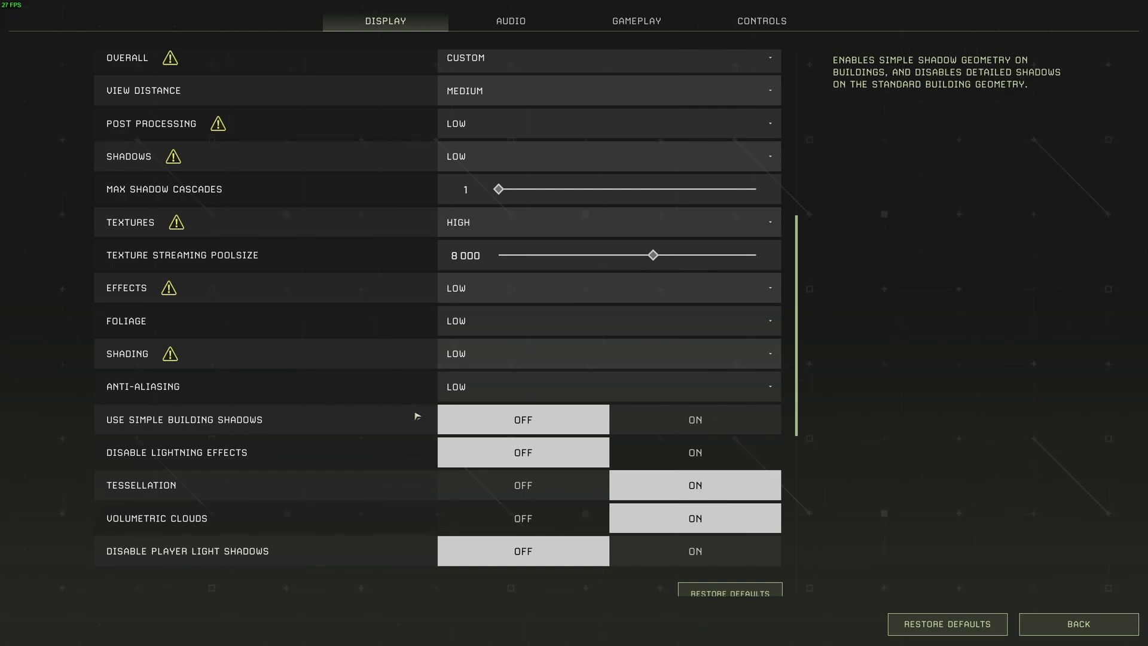
click(660, 417)
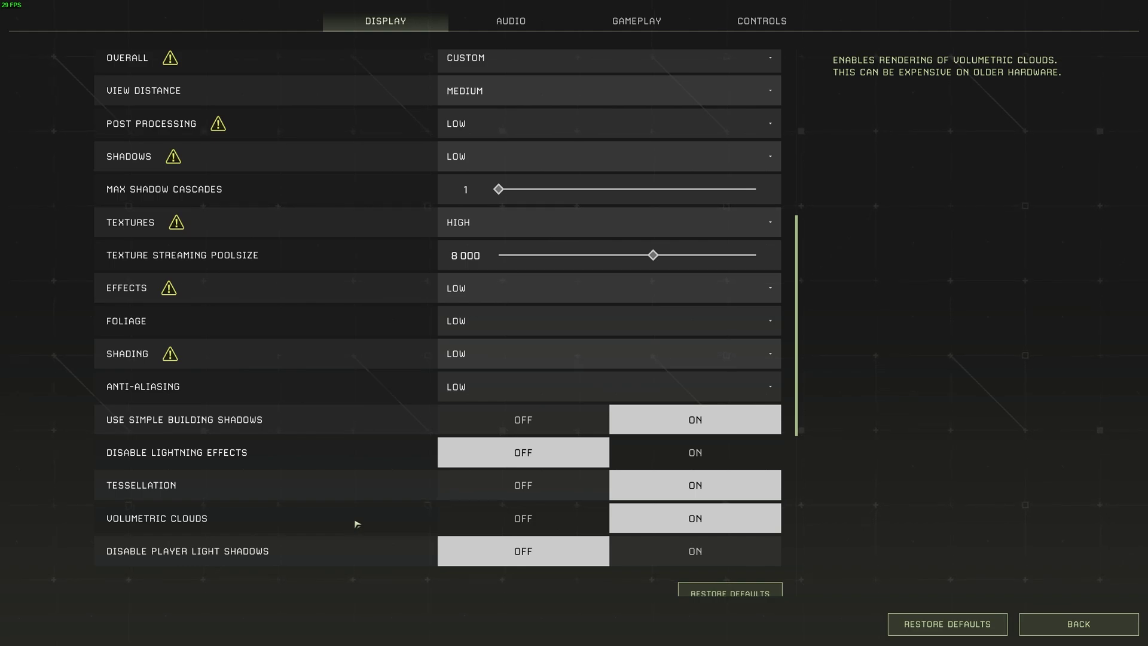
Examine the remaining quality toggles and the available DLSS and FSR modes, leaving both upscalers off
scroll(352, 529, down, 4)
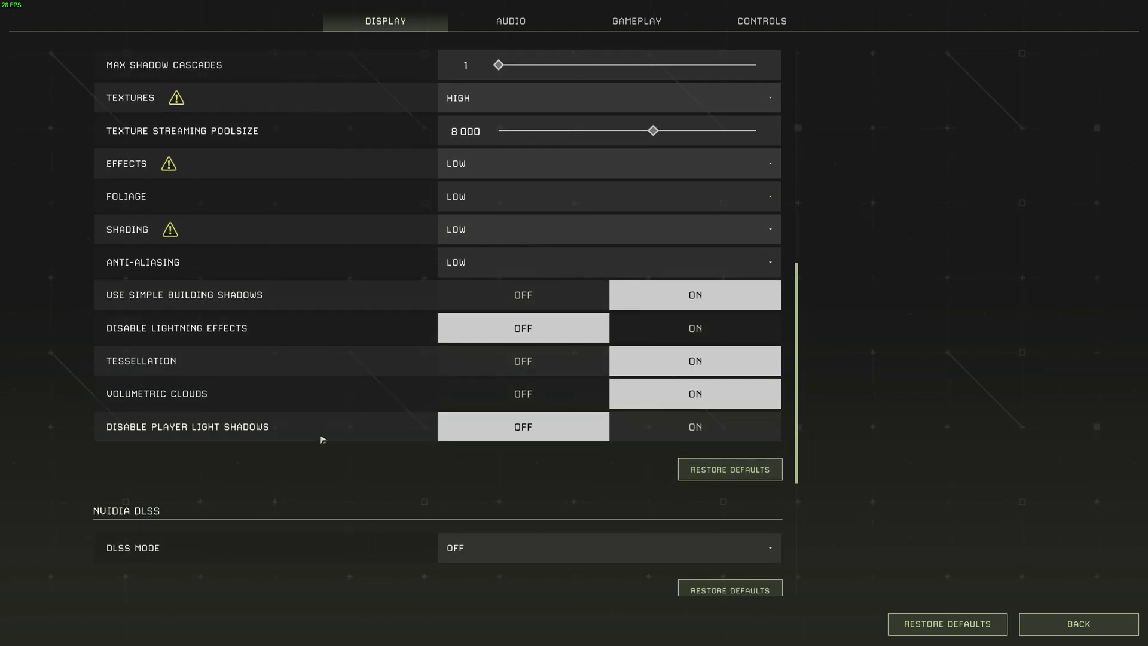
mouse_move(320, 436)
scroll(394, 429, down, 3)
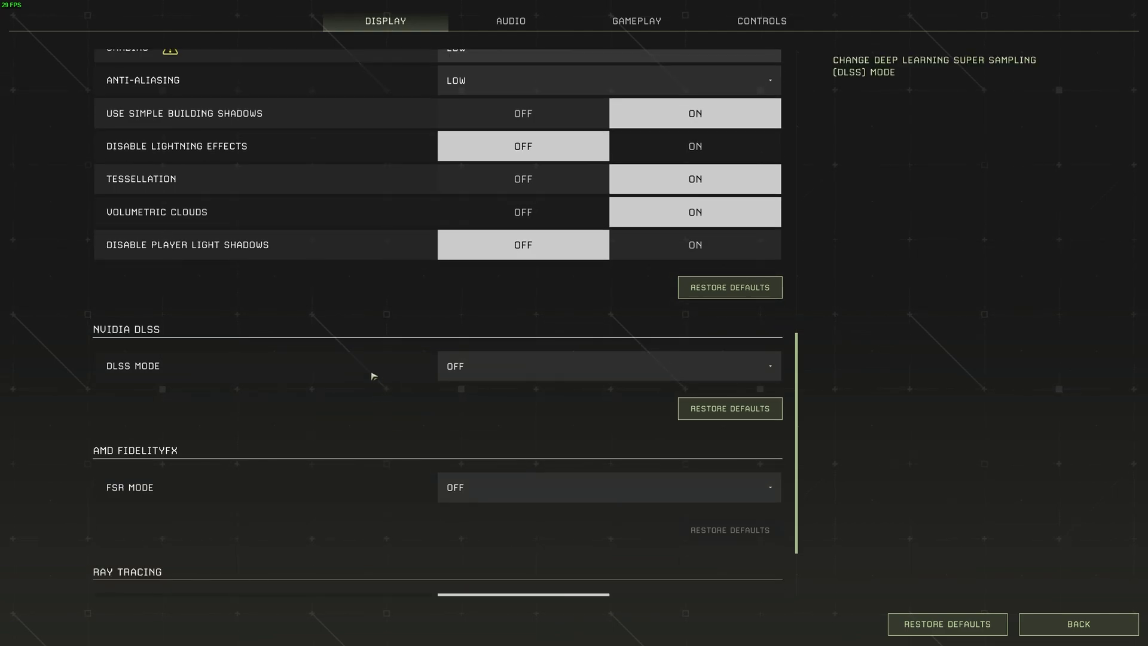
click(482, 376)
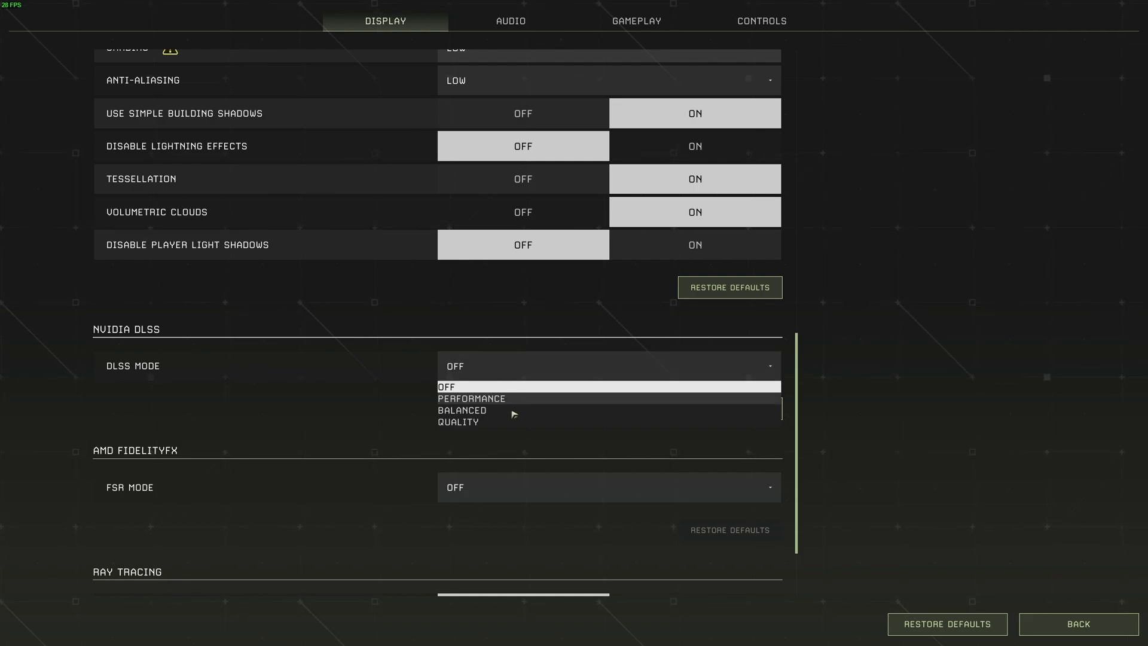
click(466, 366)
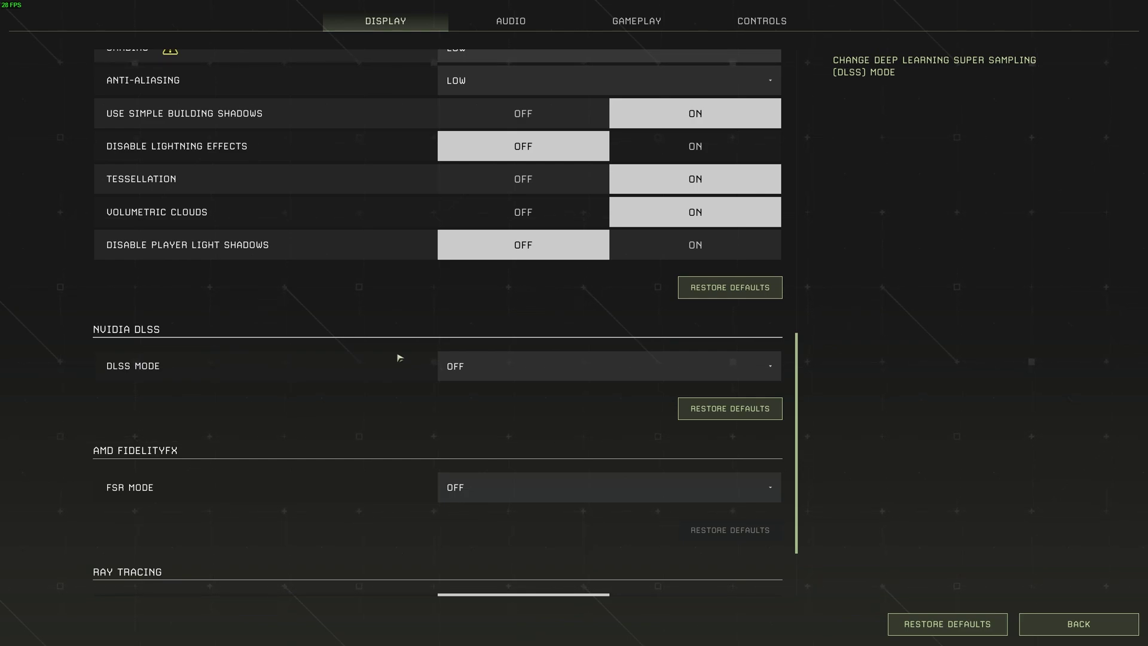
scroll(392, 383, down, 2)
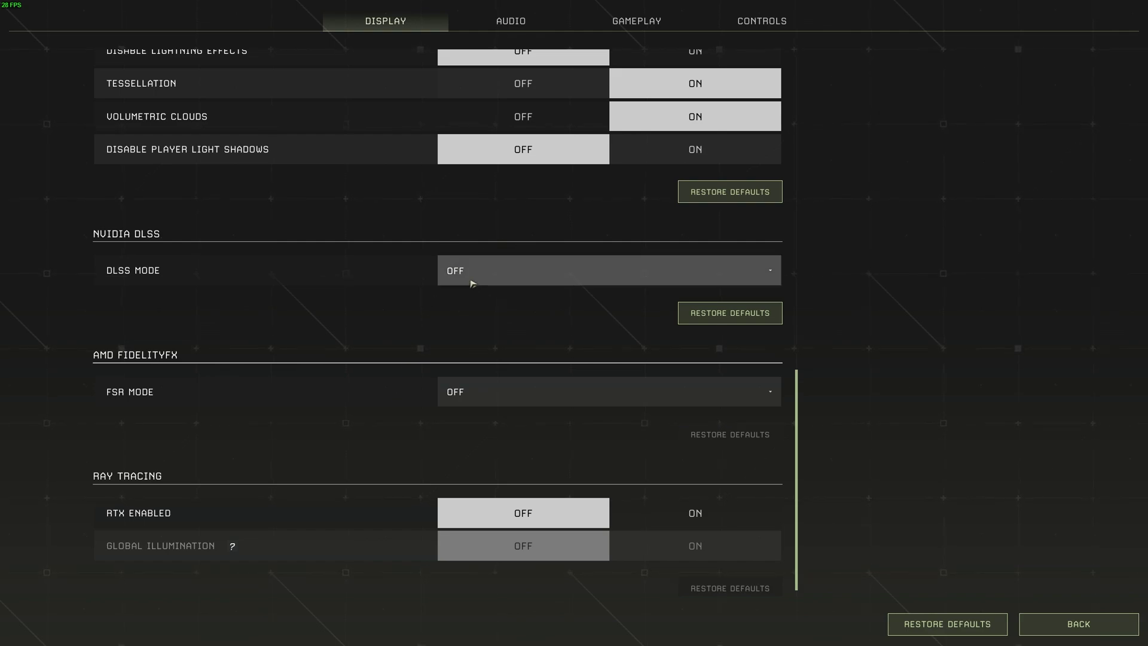
click(464, 404)
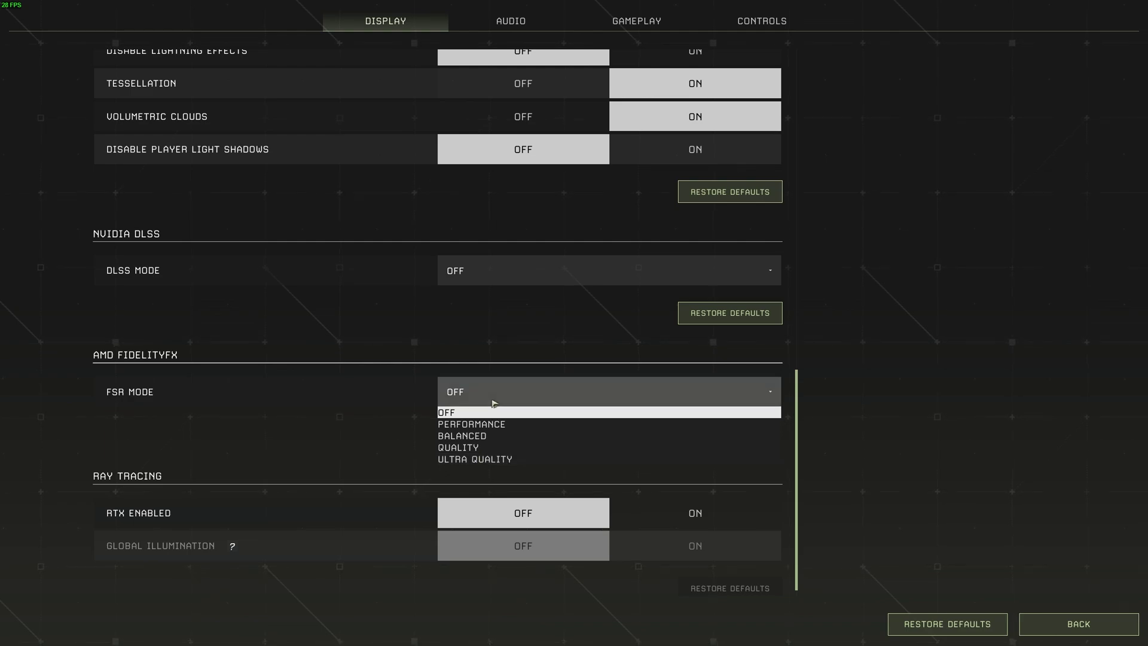
click(494, 403)
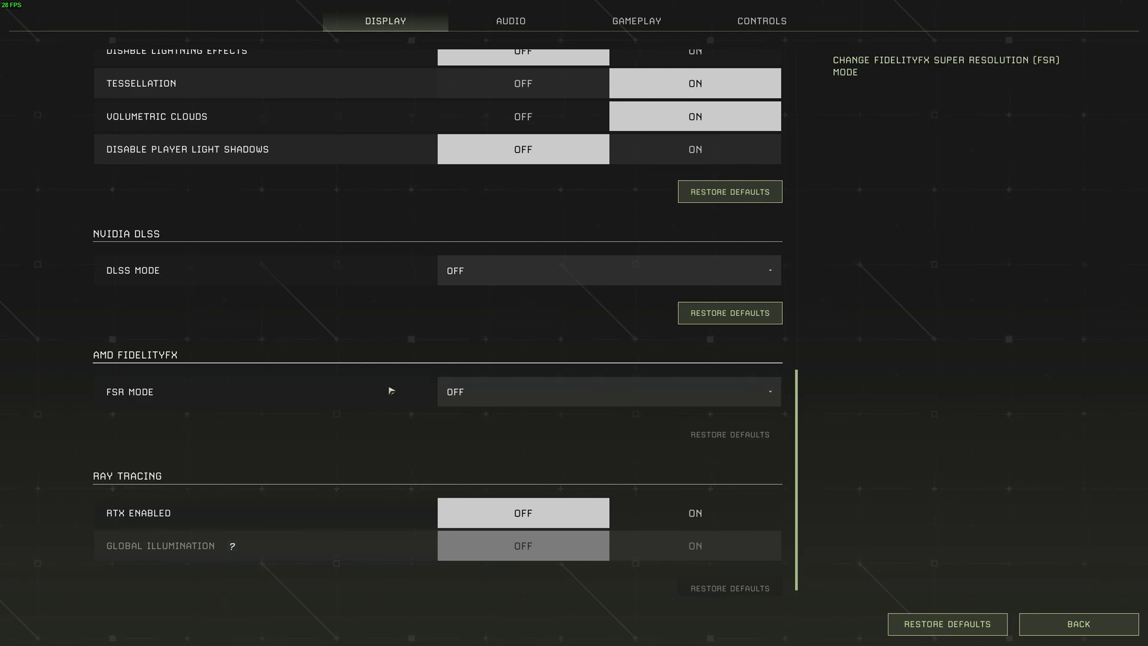
Check the ray tracing options with RTX left off, look over the audio volumes, and return to the display settings
scroll(392, 391, down, 1)
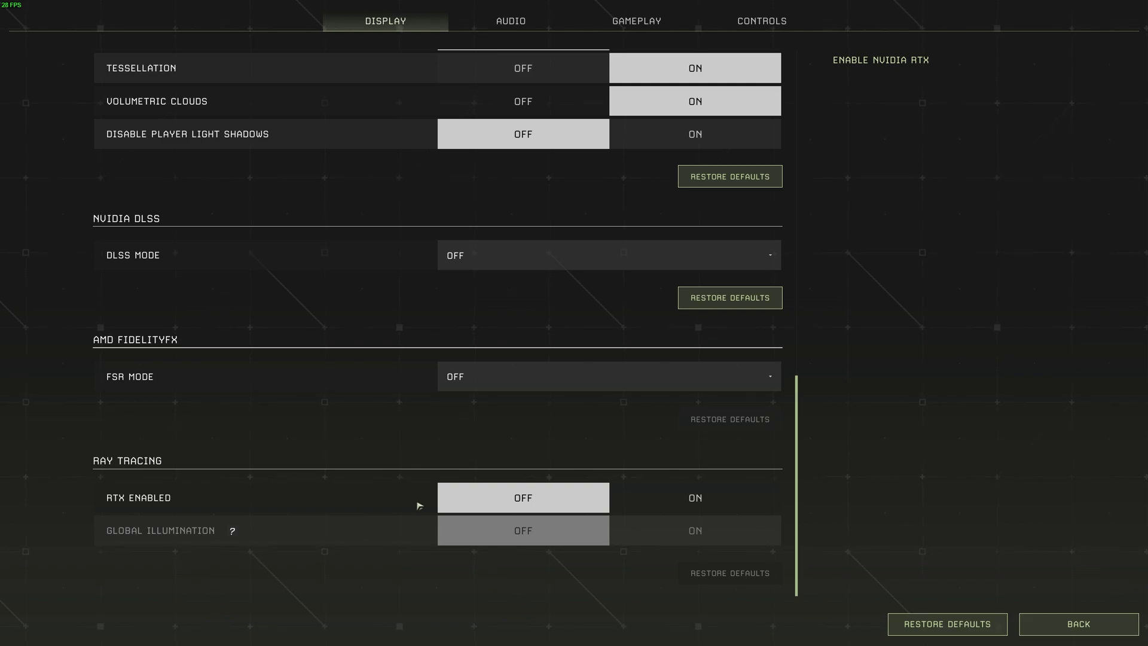
click(568, 21)
click(592, 335)
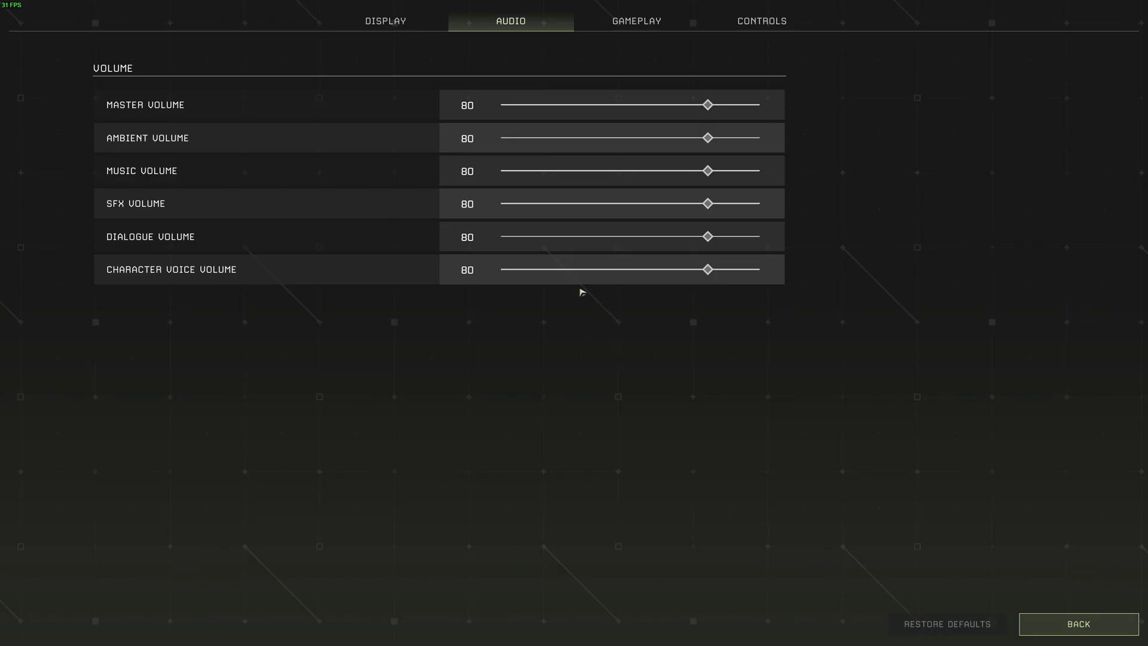
click(402, 27)
scroll(520, 369, down, 1)
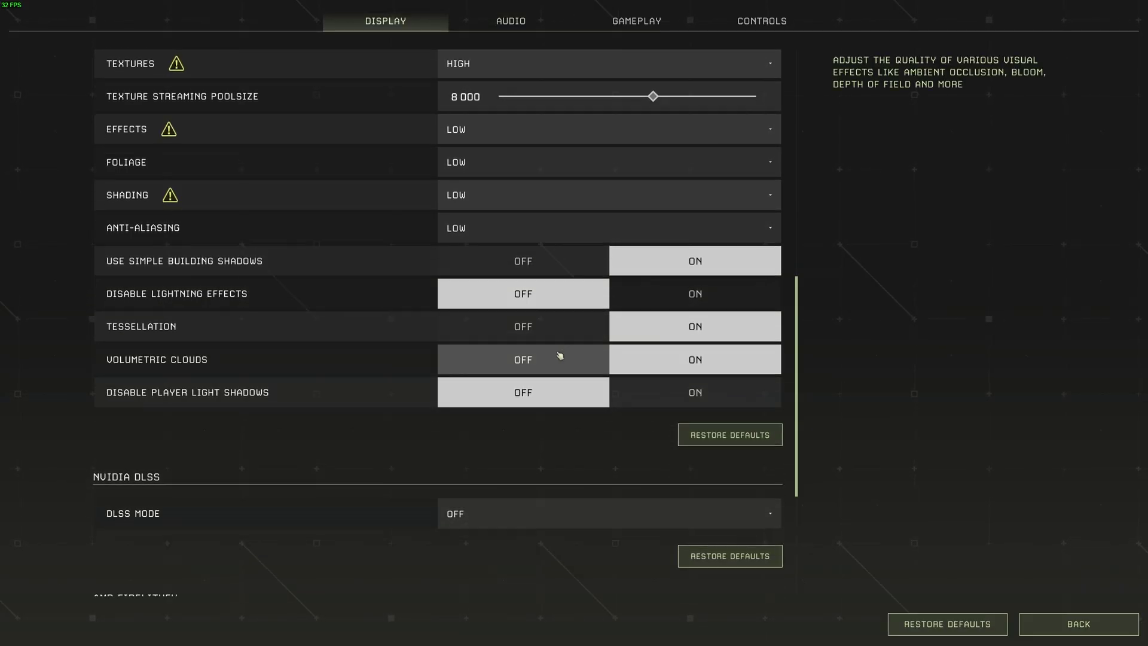
Leave the settings and quit the game to the desktop, confirming the exit
click(1076, 624)
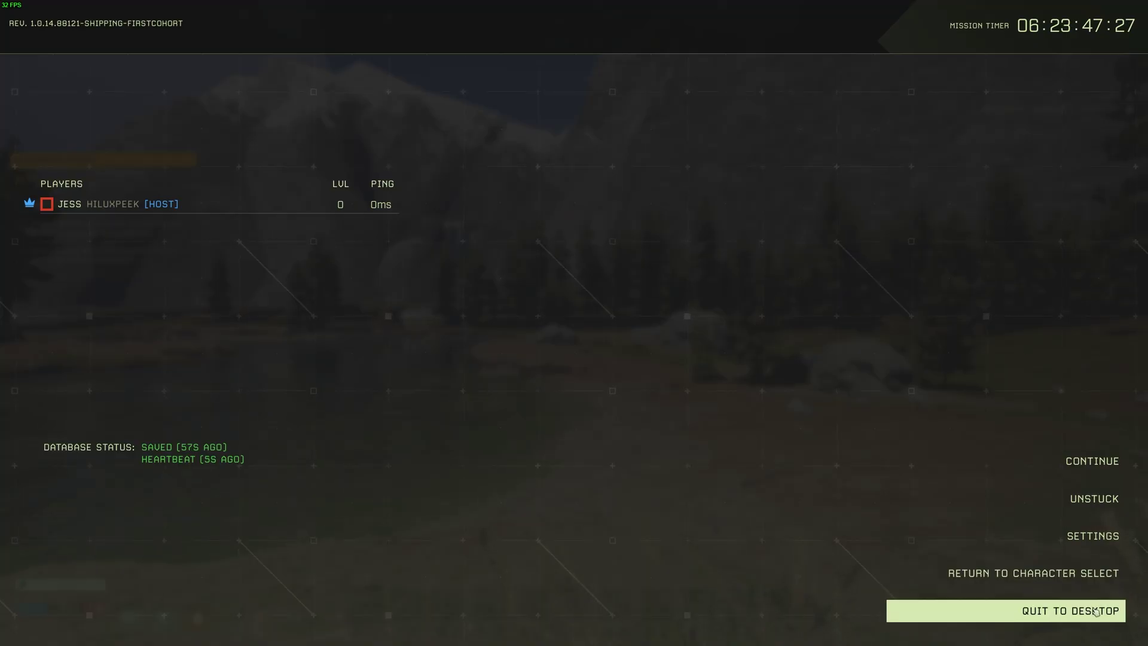
click(1077, 610)
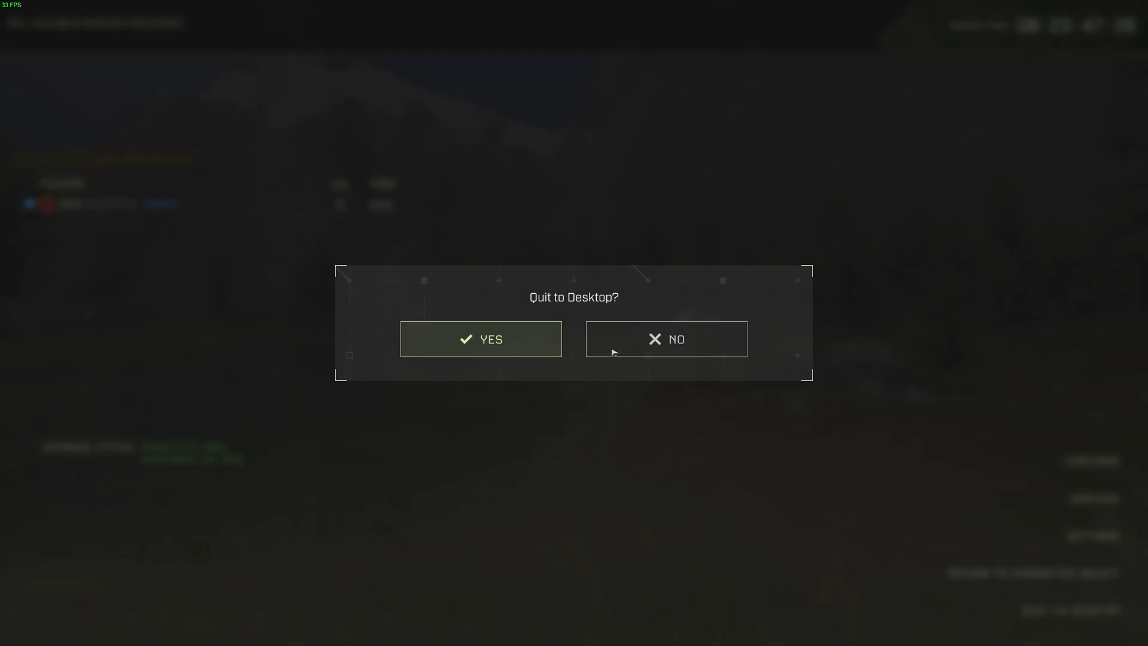
click(550, 339)
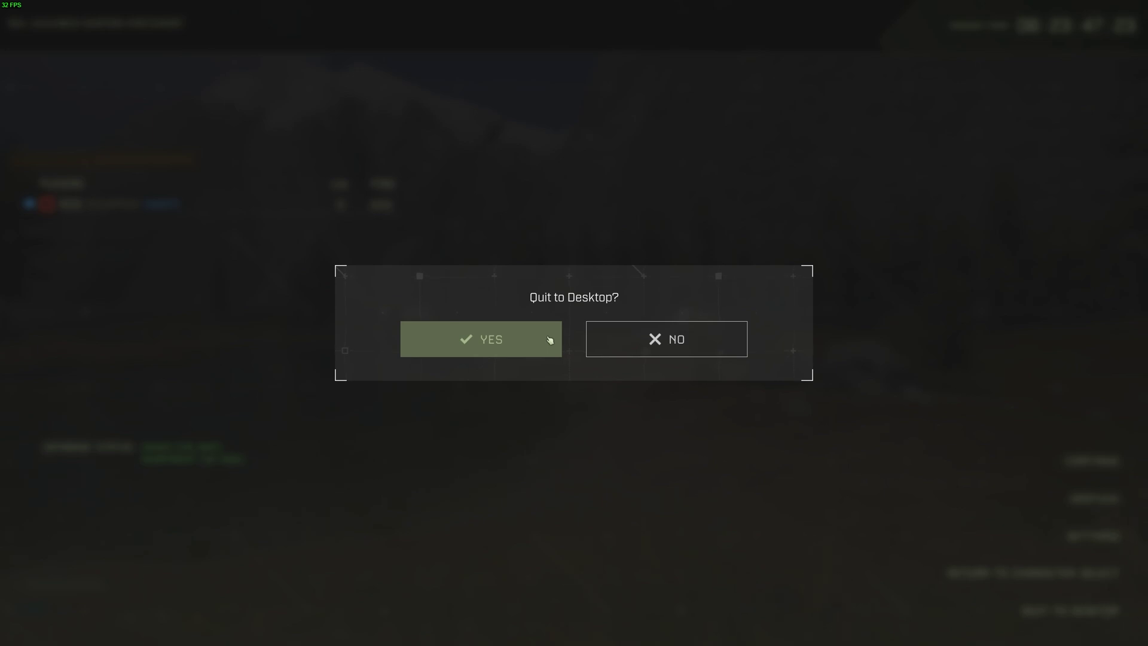
Review the display quality options with the performance overlay on and return to the running game
key(Escape)
key(Escape)
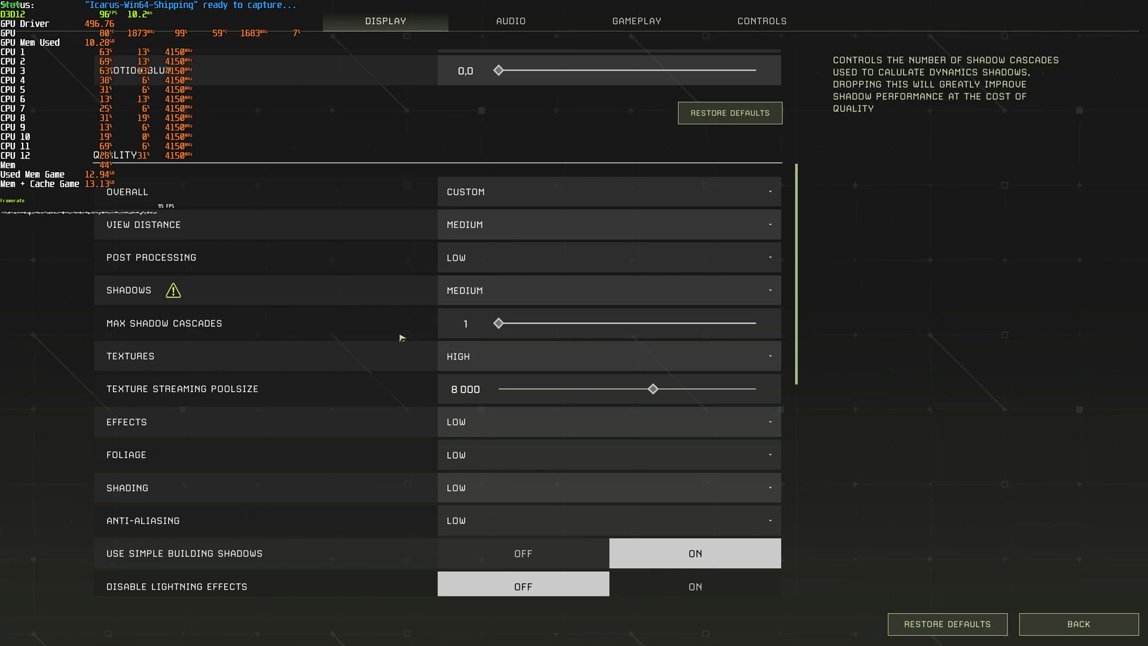
click(1051, 631)
click(631, 352)
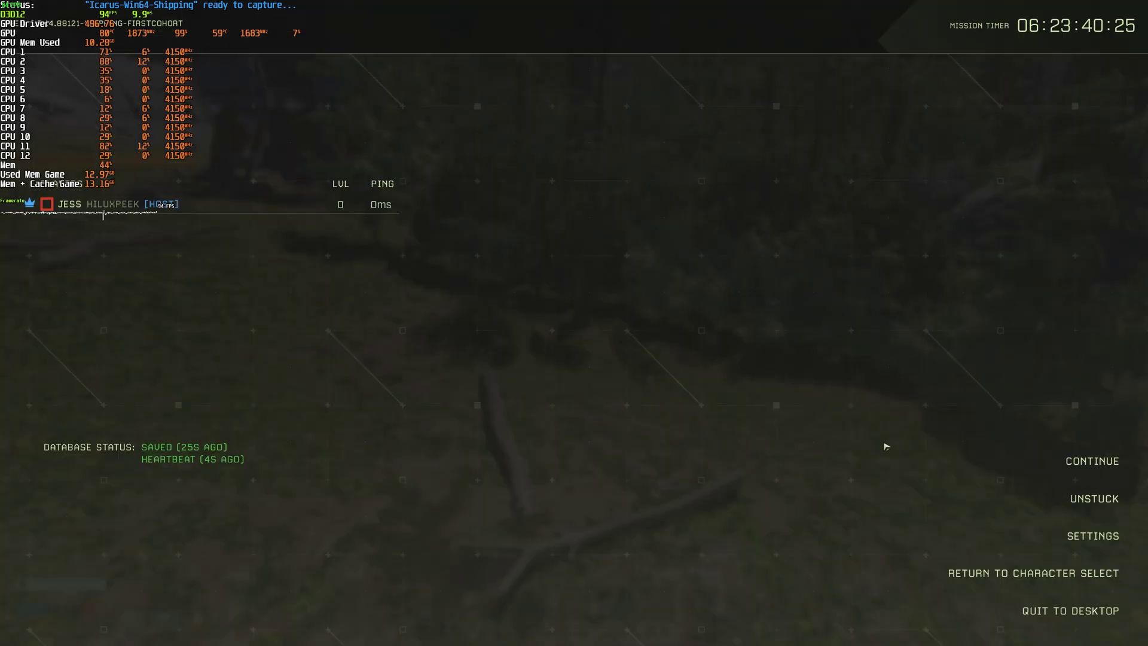
click(1029, 622)
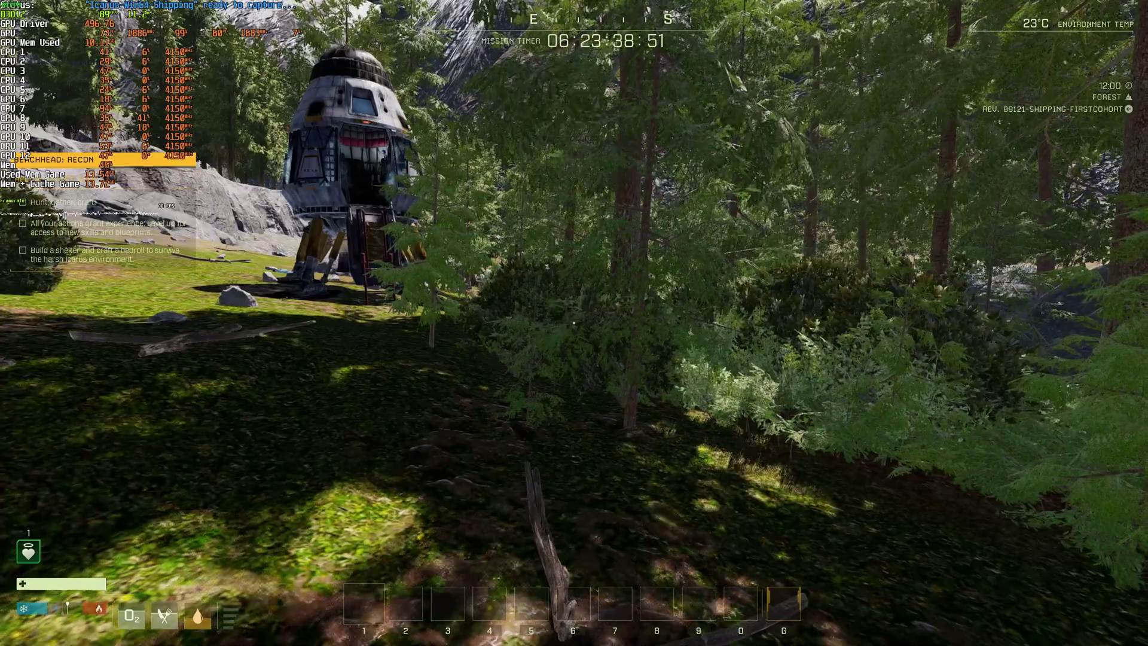
Move through the forest and along the lake shore to check the frame rate with both upscalers off
key(s)
key(s)
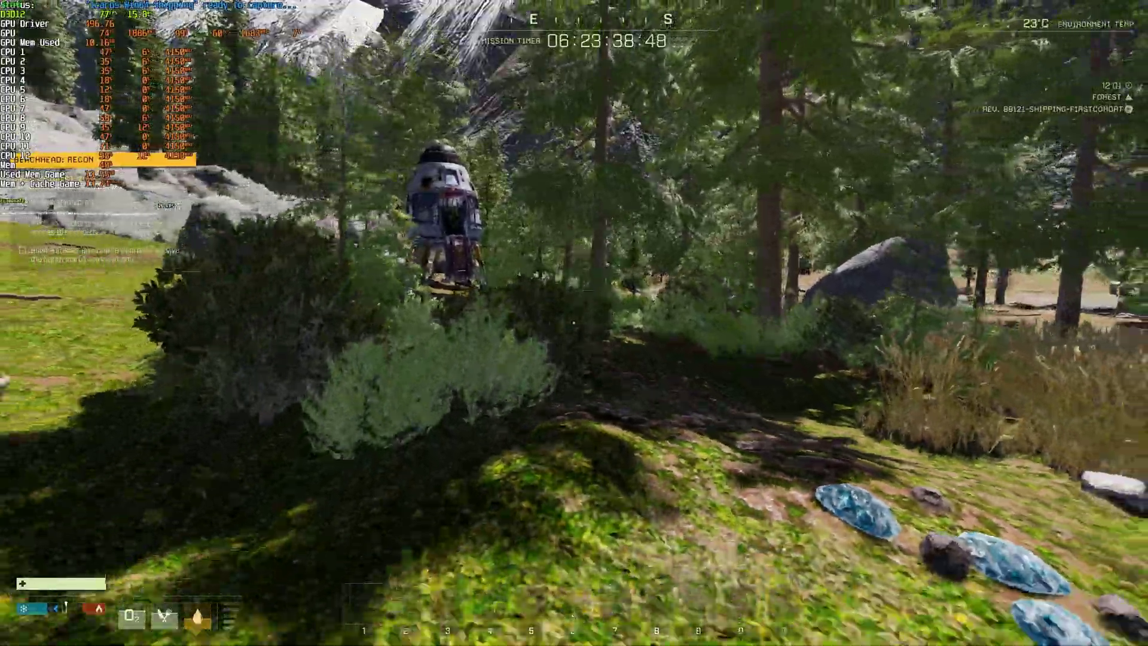
key(s)
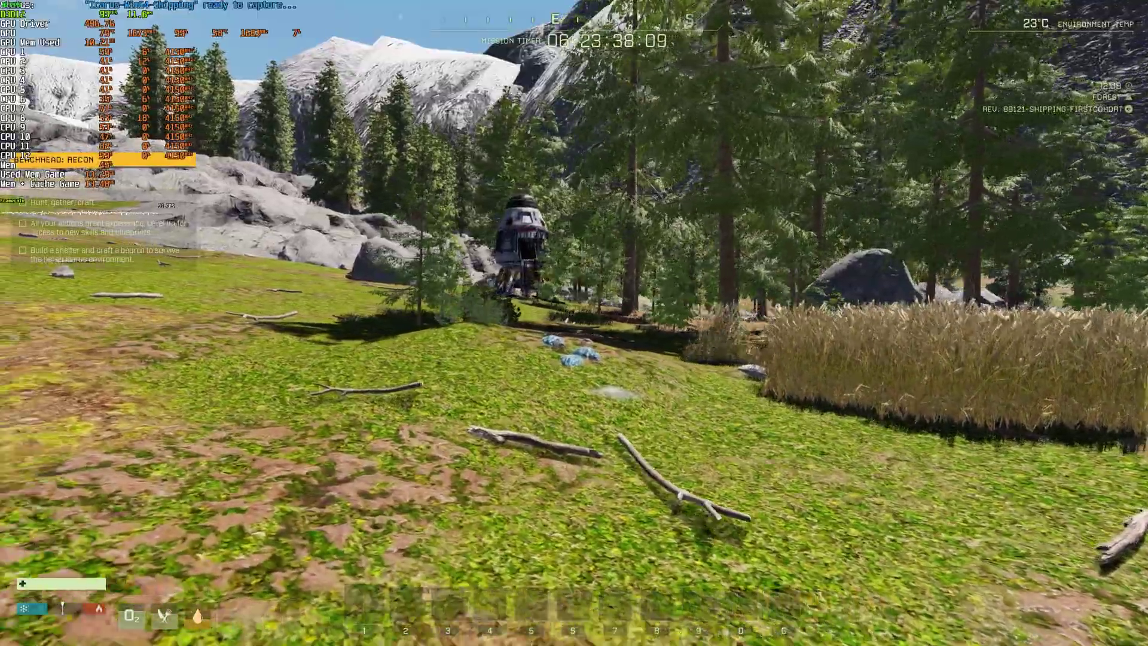
key(shift+w)
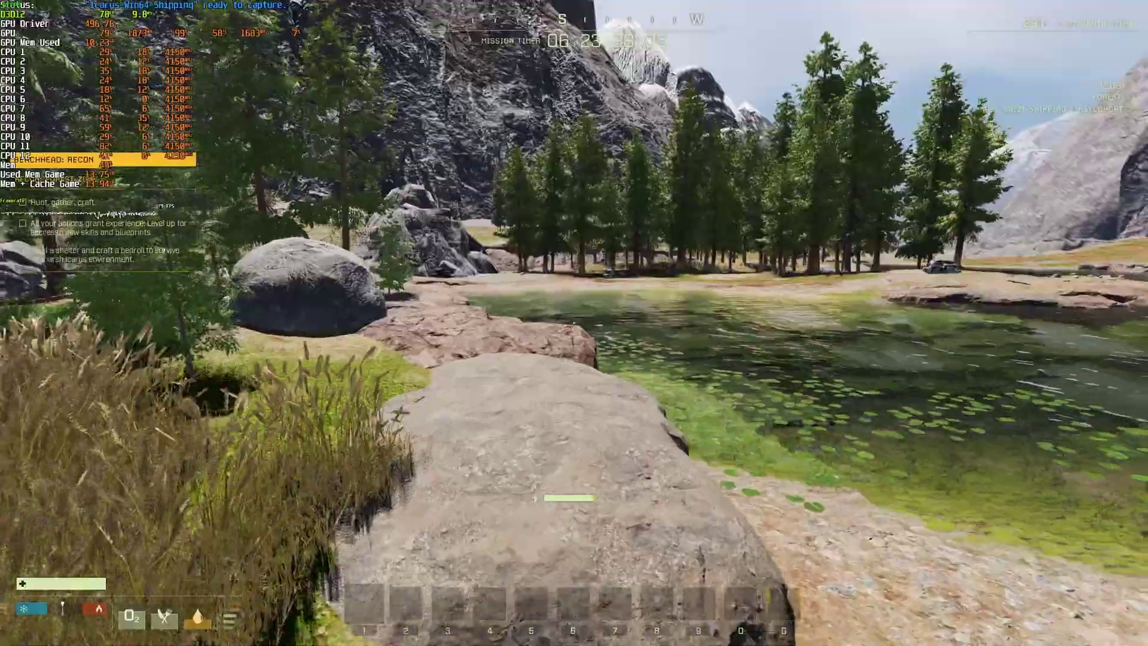
key(w)
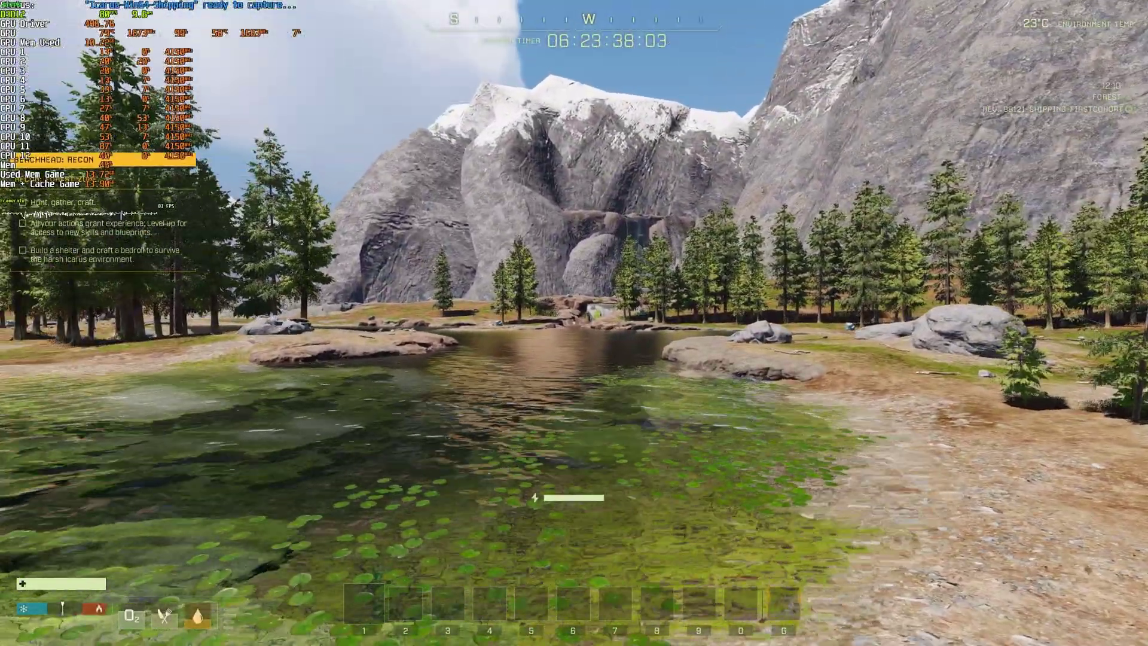
key(a)
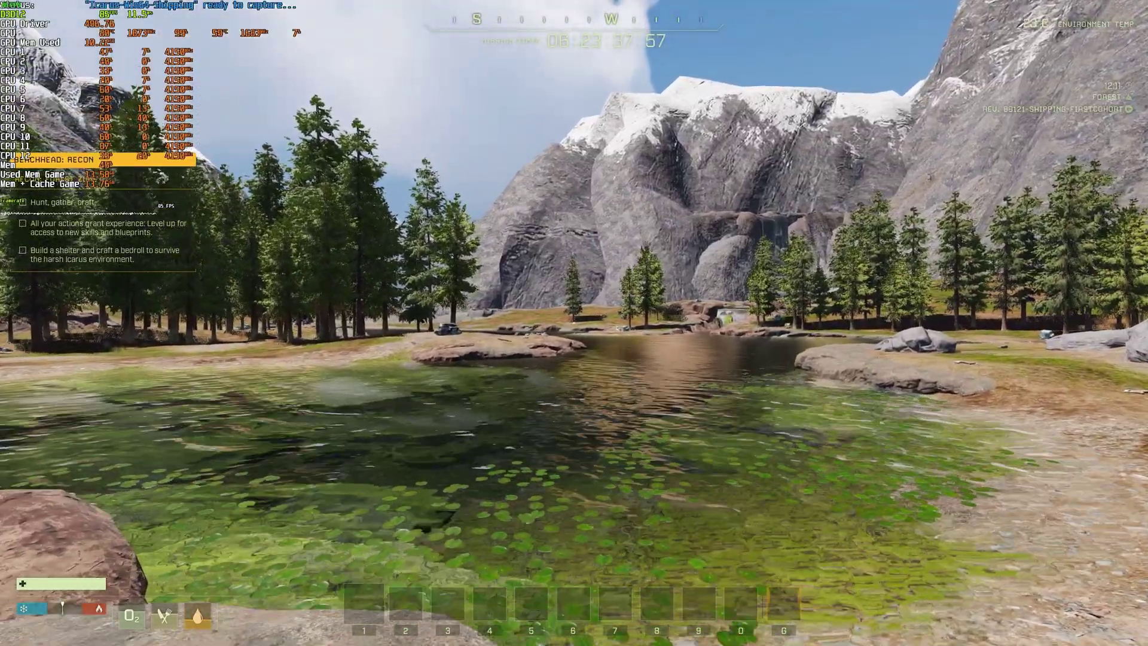
key(w)
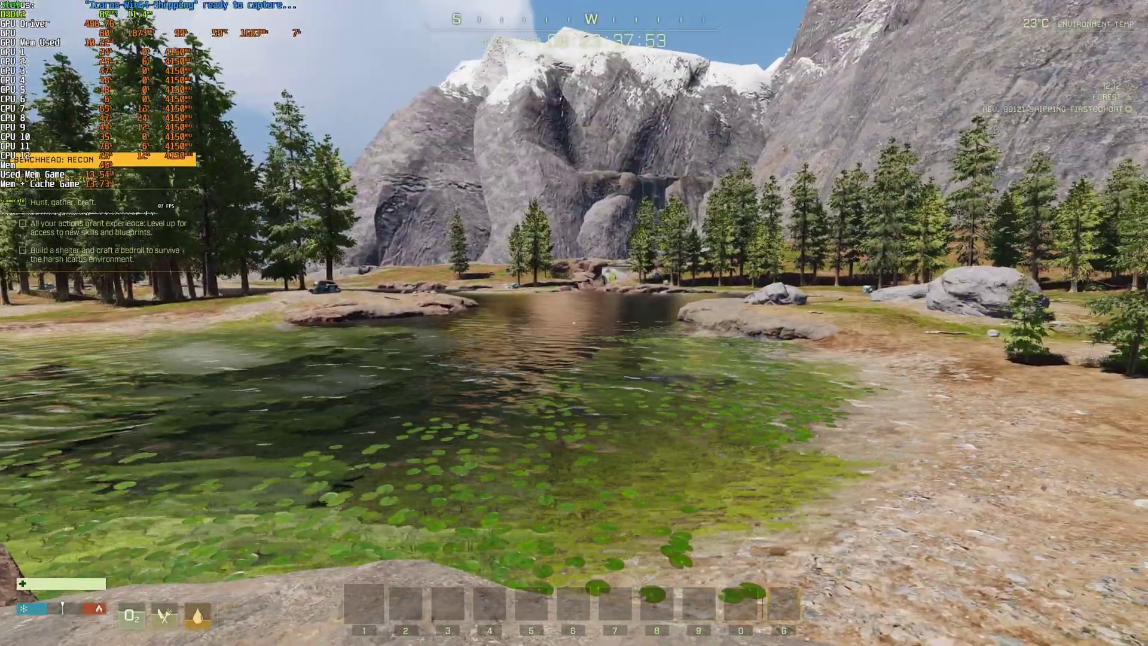
Turn on AMD FSR in Performance mode in the display settings, choose another FSR mode, and return to the game
key(Escape)
click(1094, 536)
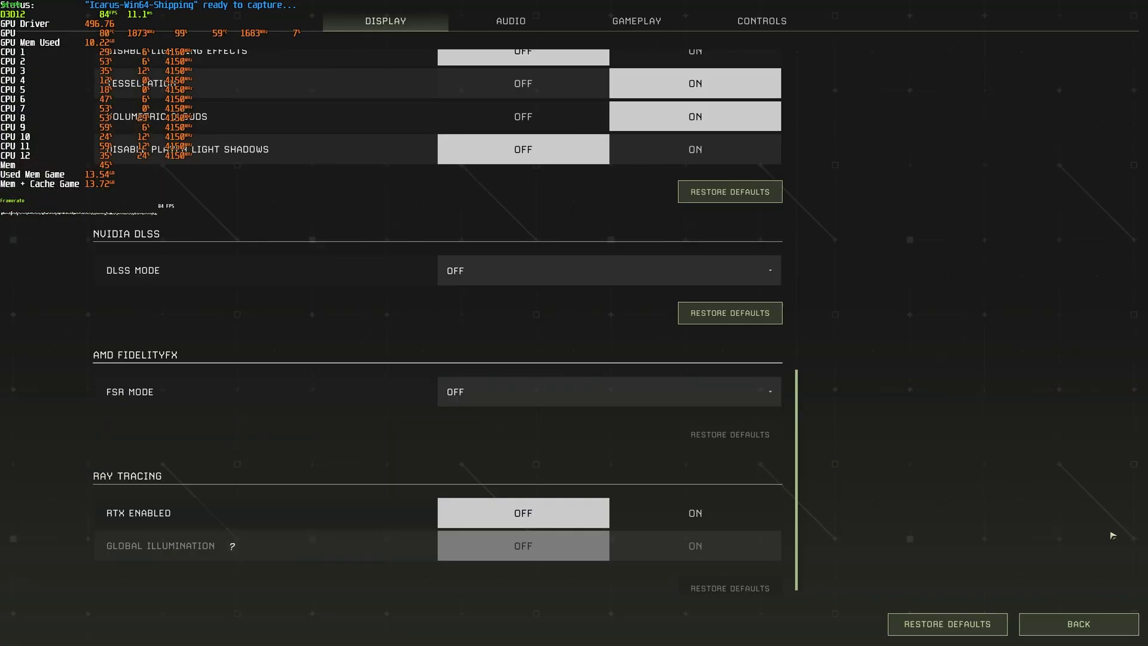
scroll(553, 426, down, 1)
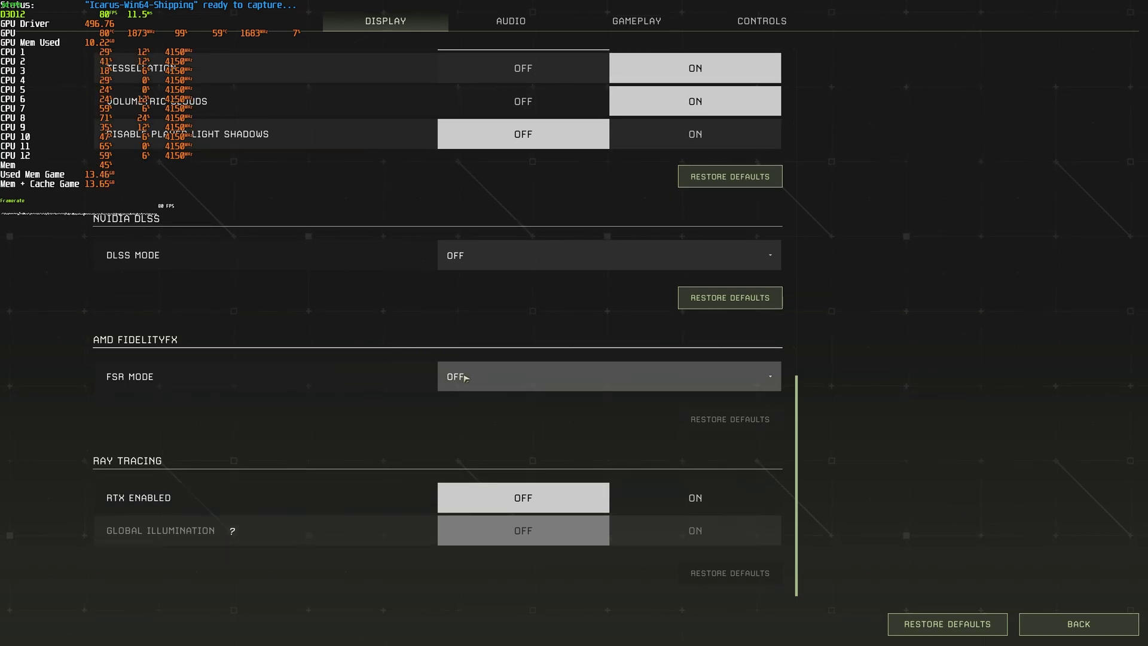
click(471, 409)
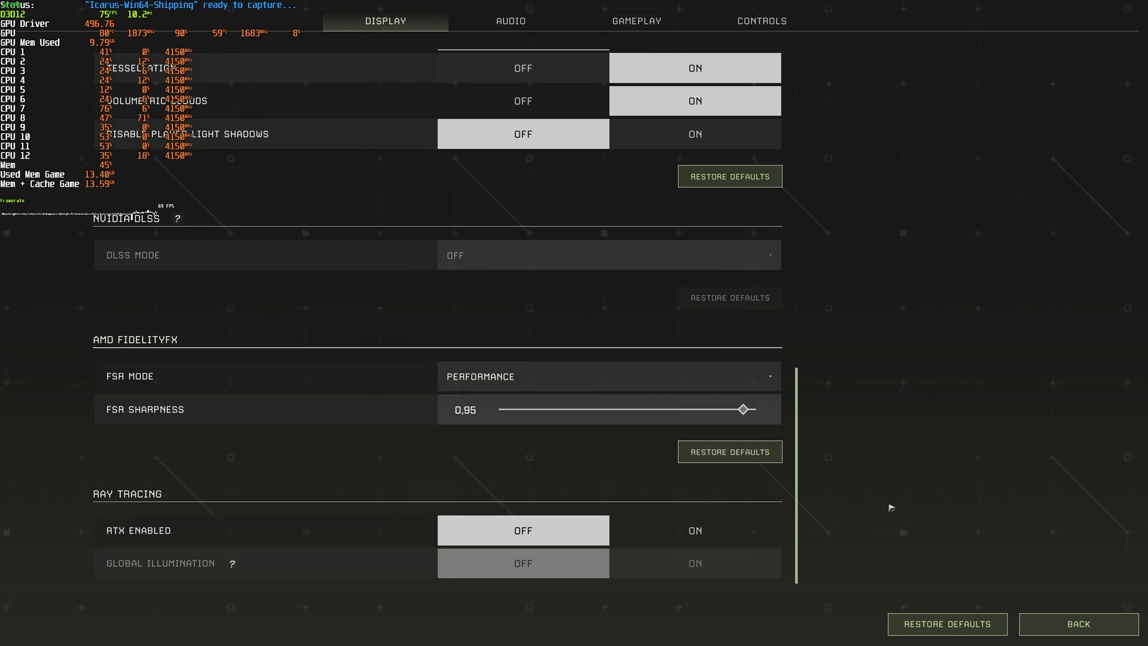
click(694, 376)
click(671, 432)
click(1024, 618)
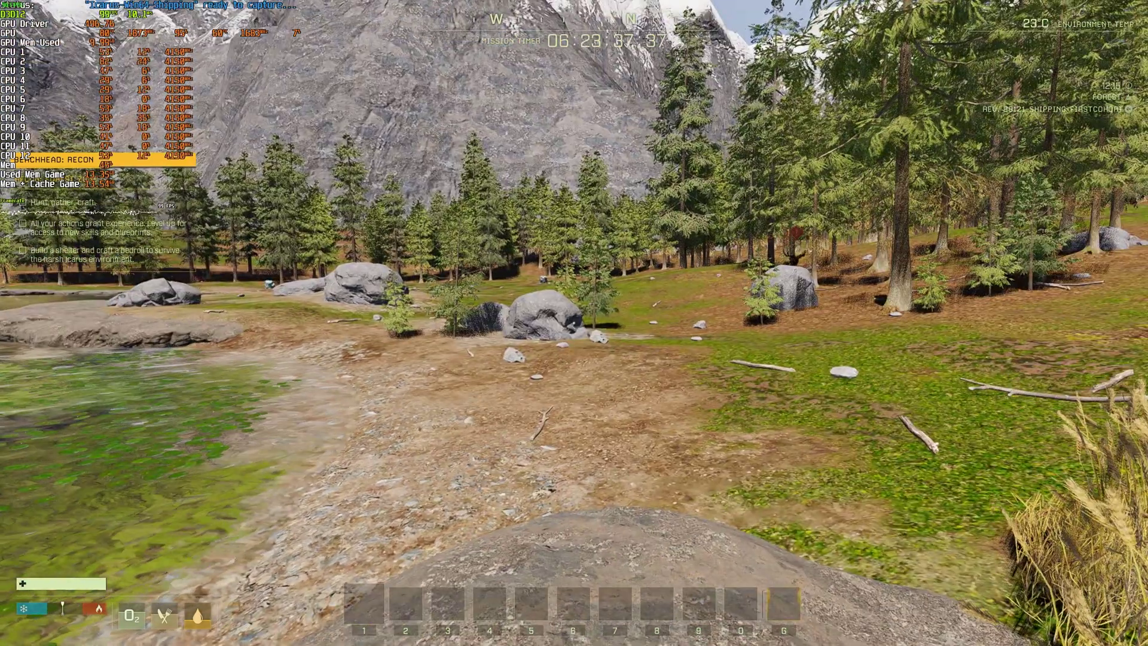
Look around the lake and nearby trees to judge image quality and frame rate with FSR enabled
mouse_move(574, 323)
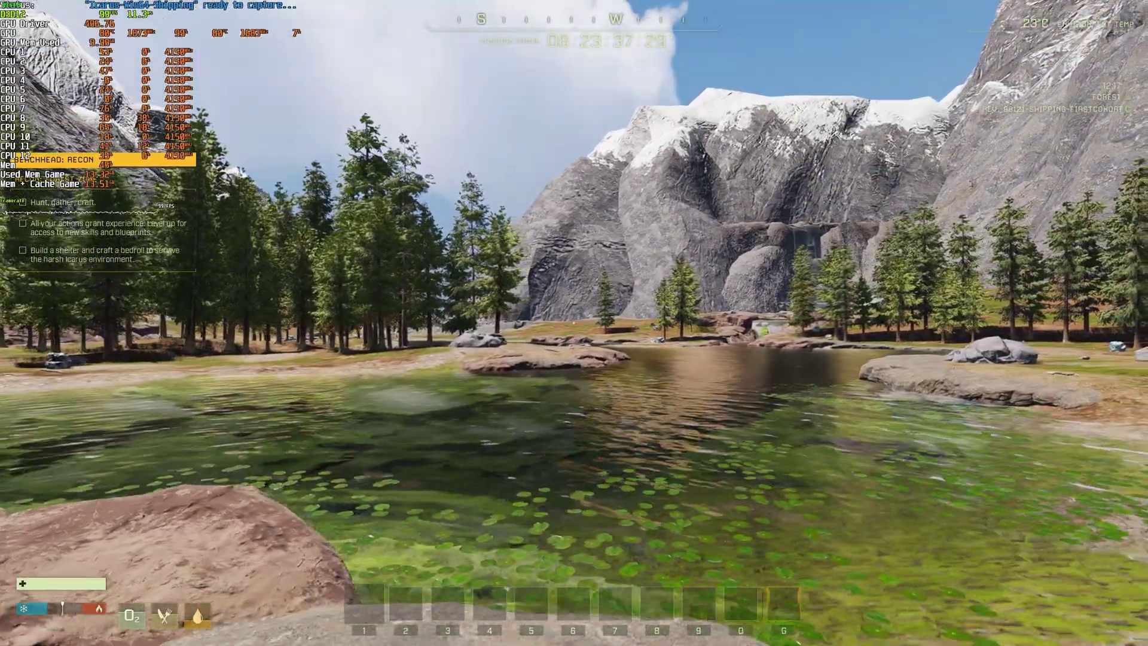
key(w)
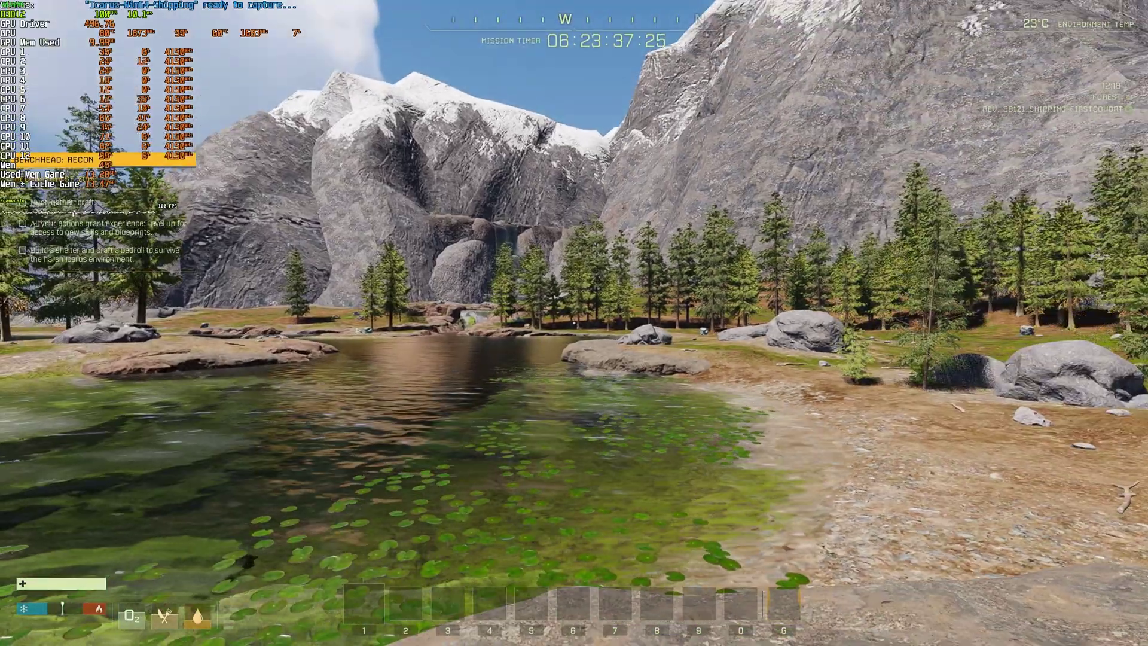
key(d)
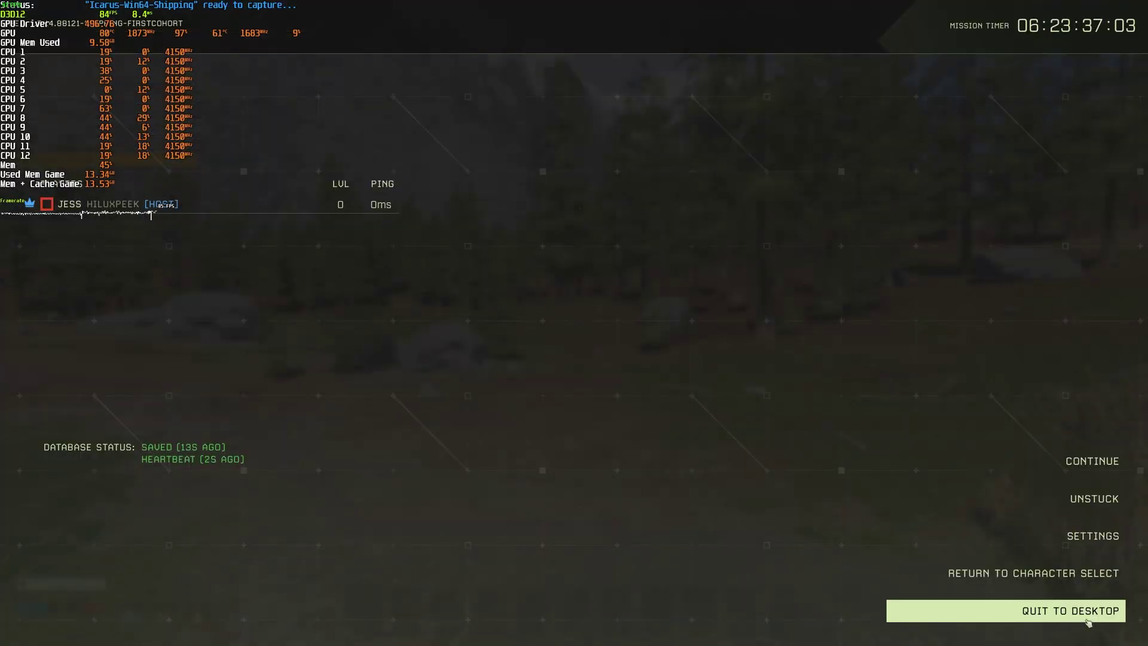
key(Escape)
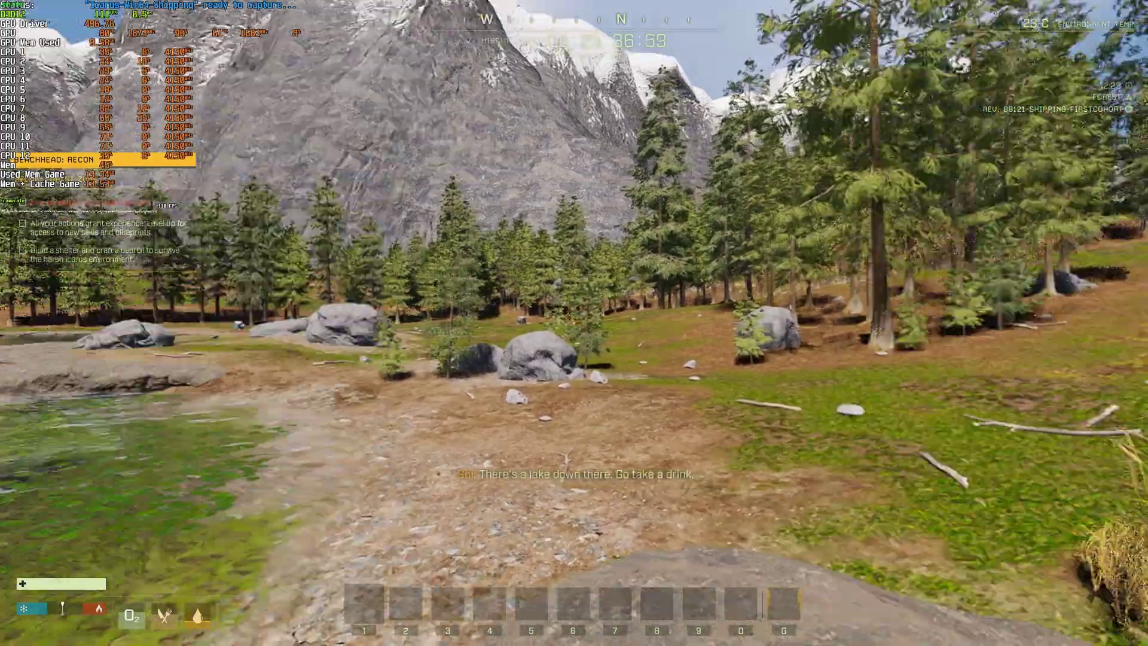
mouse_move(574, 323)
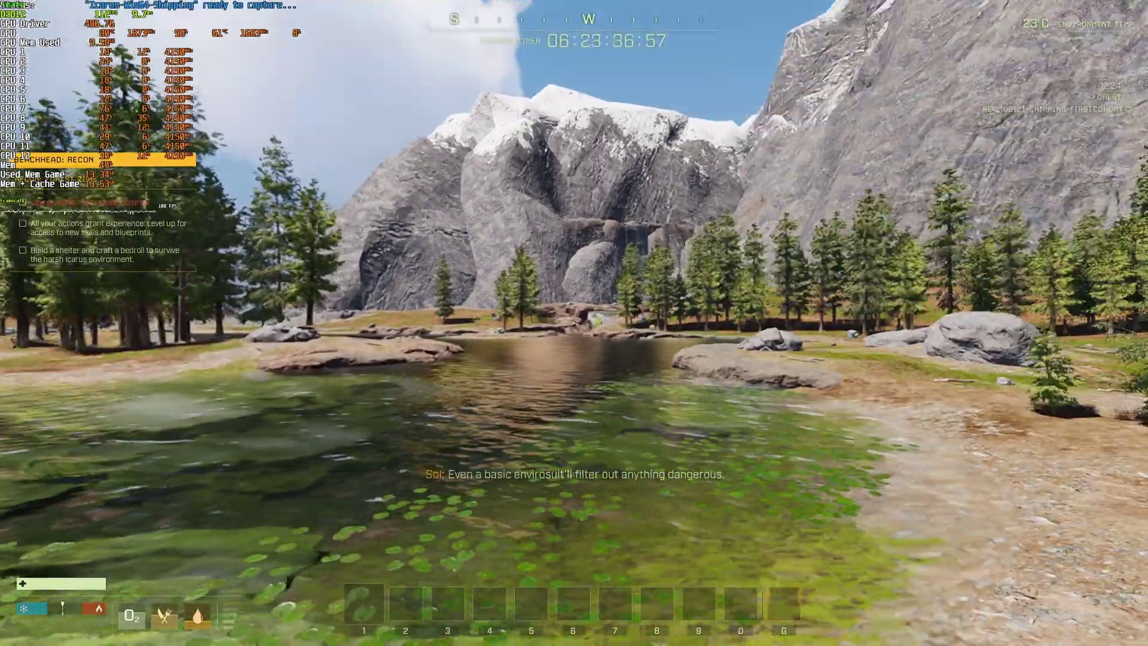
Set the FSR mode to Quality with sharpness at 0.95 and return to the game
key(Escape)
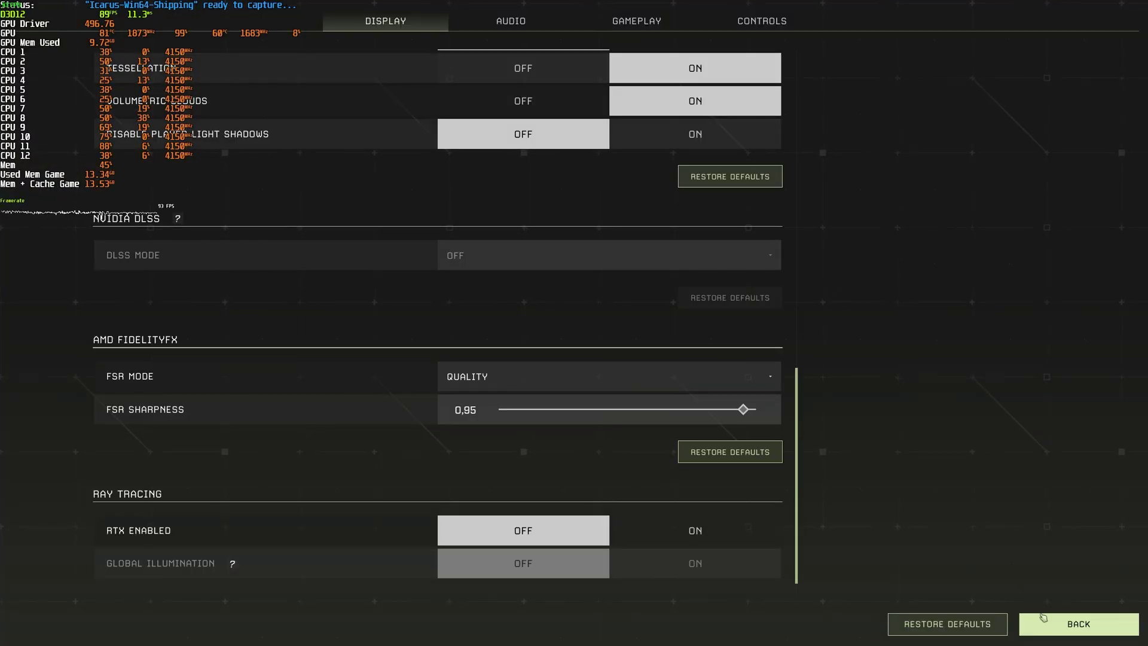
click(1044, 617)
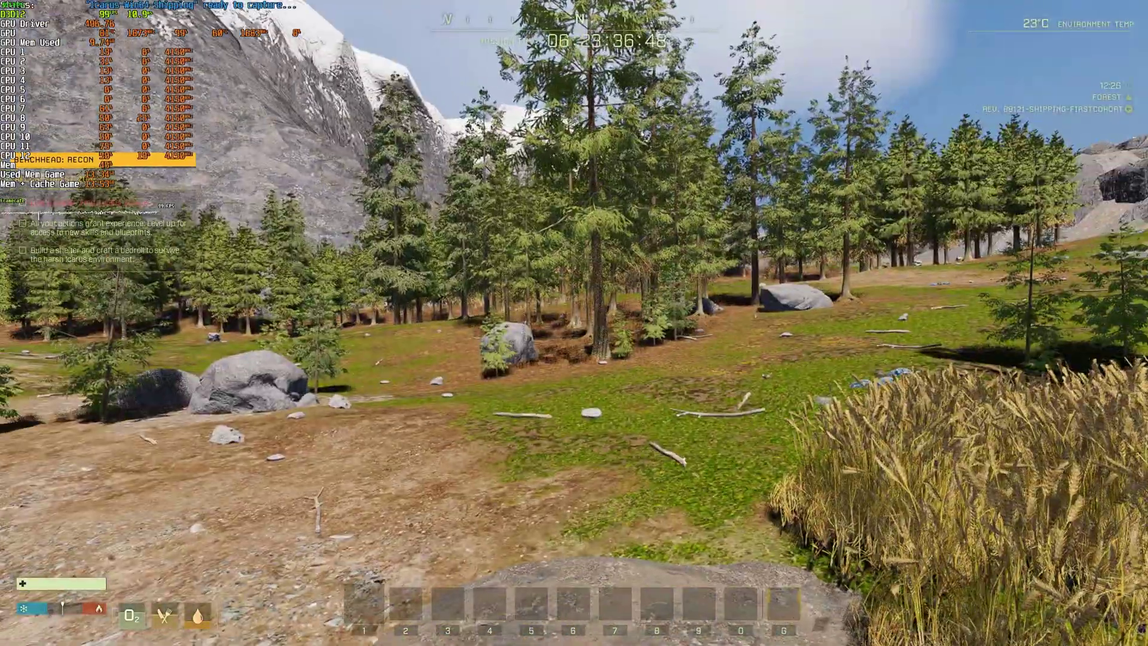
Travel around the lake to examine image quality and frame rate with FSR in Quality mode
mouse_move(574, 323)
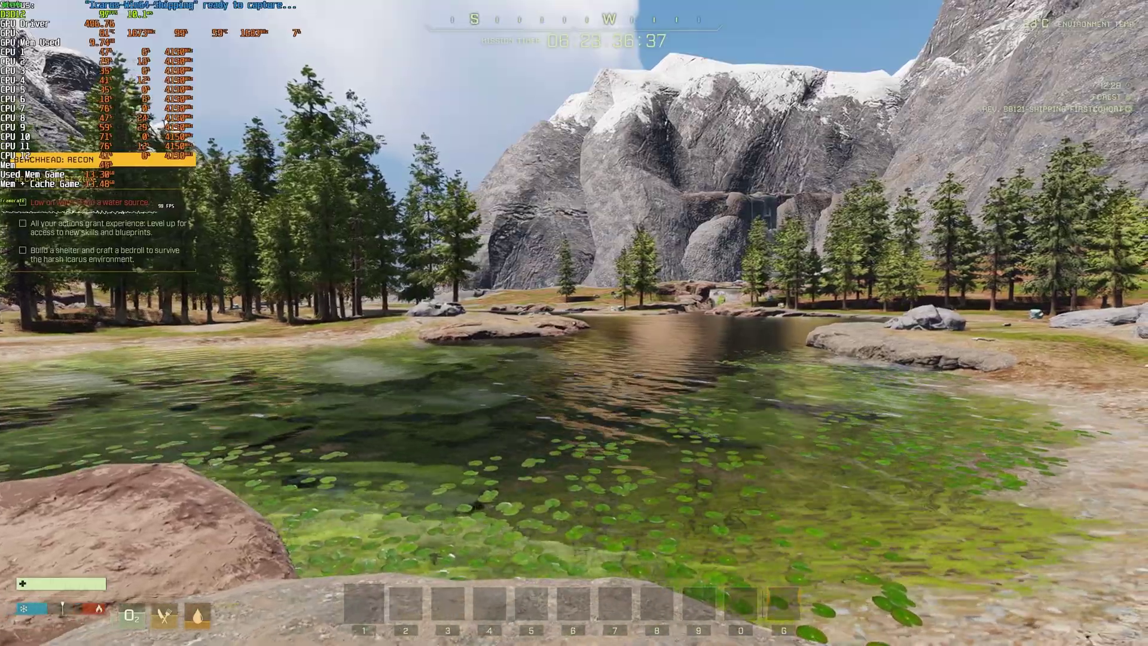
key(w)
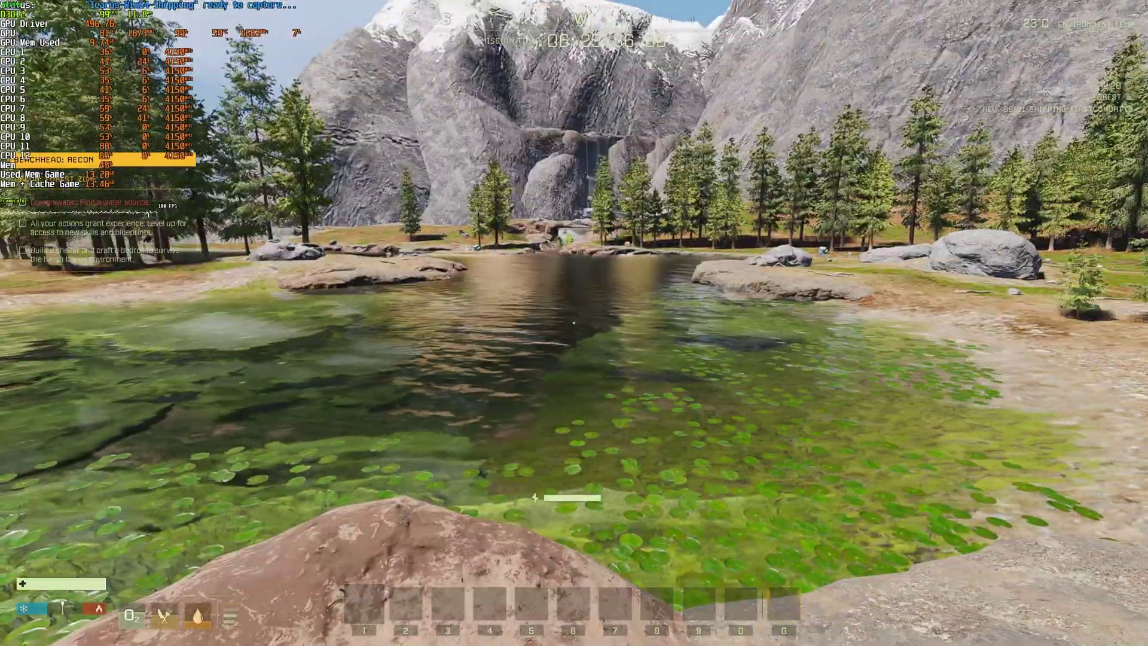
key(w)
key(w)
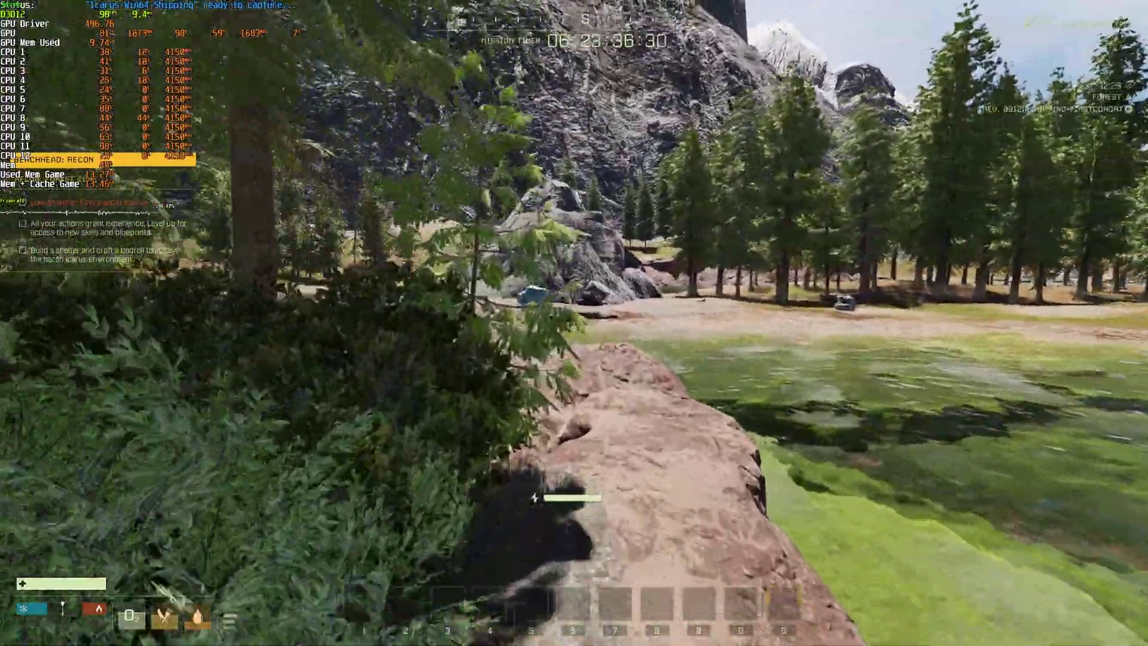
key(w)
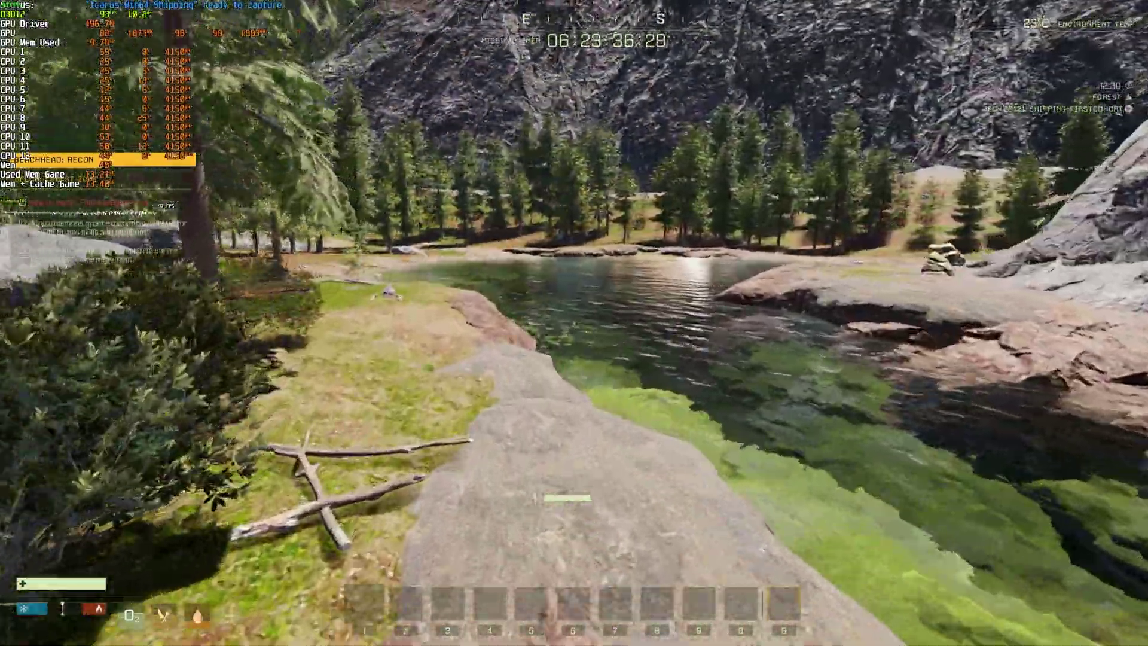
key(w)
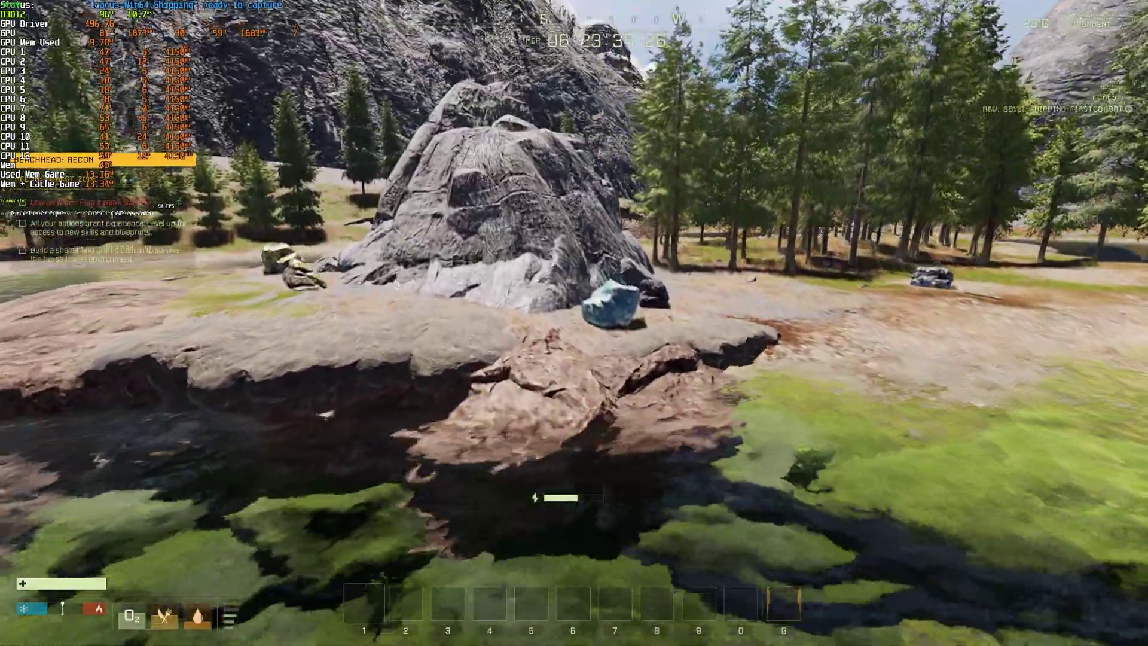
key(w)
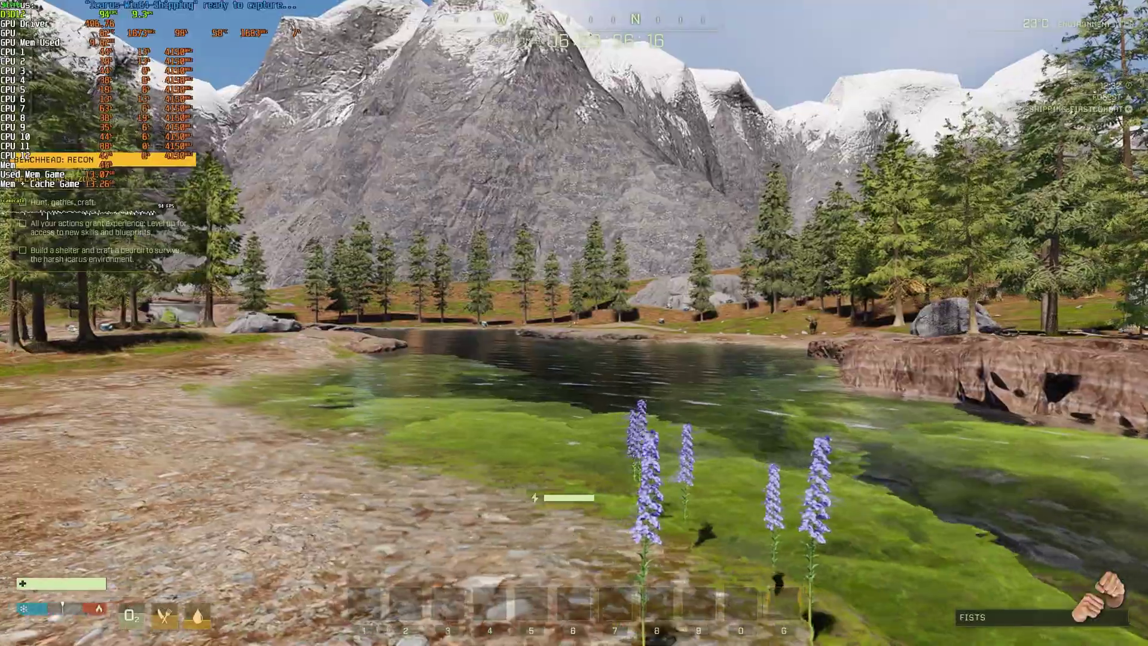
key(w)
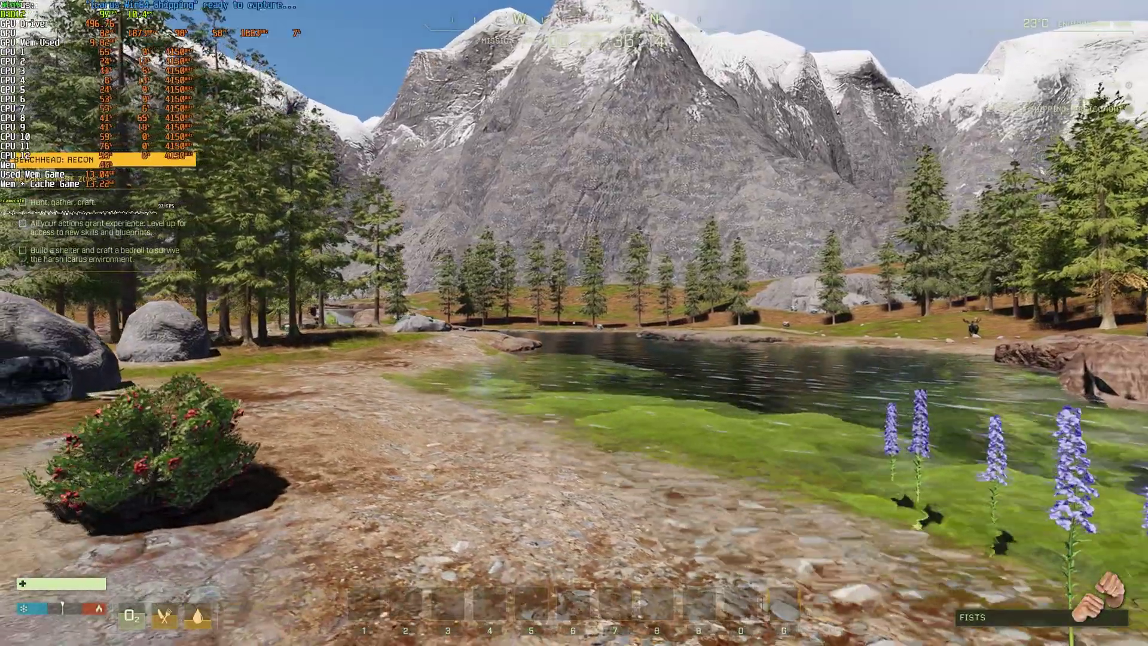
key(w)
key(w)
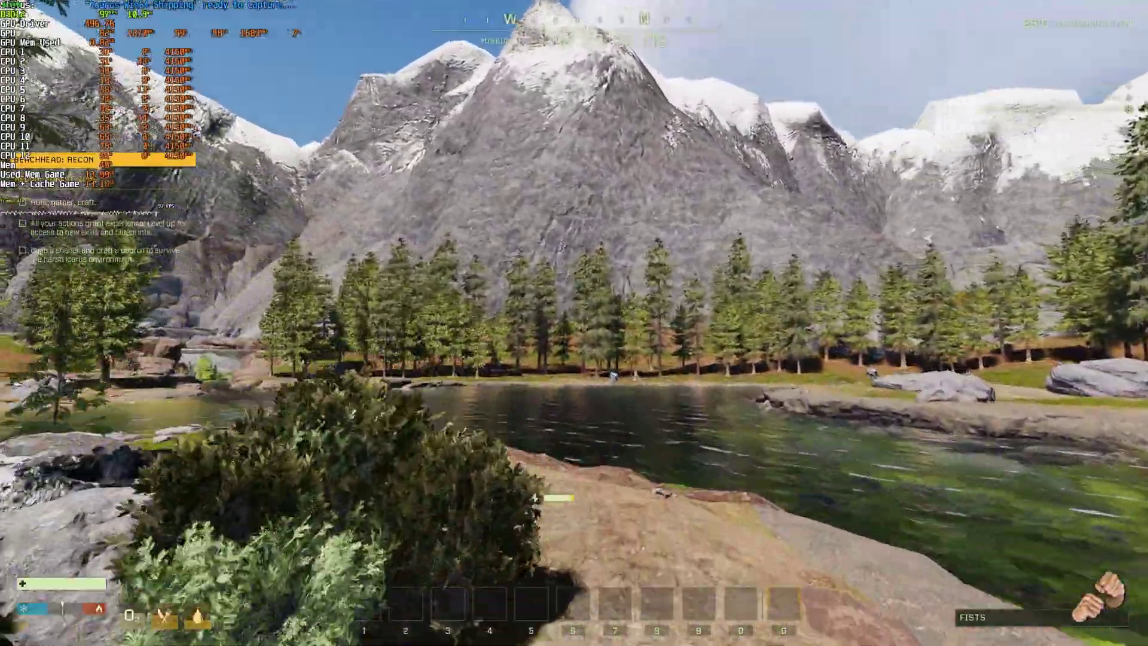
key(w)
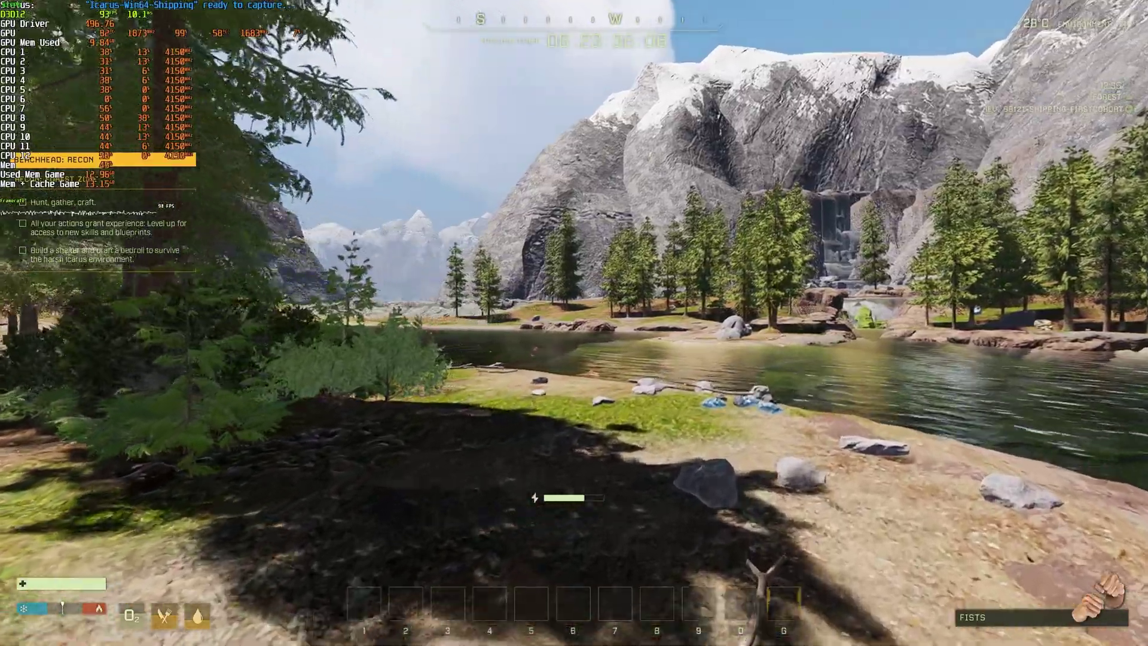
key(w)
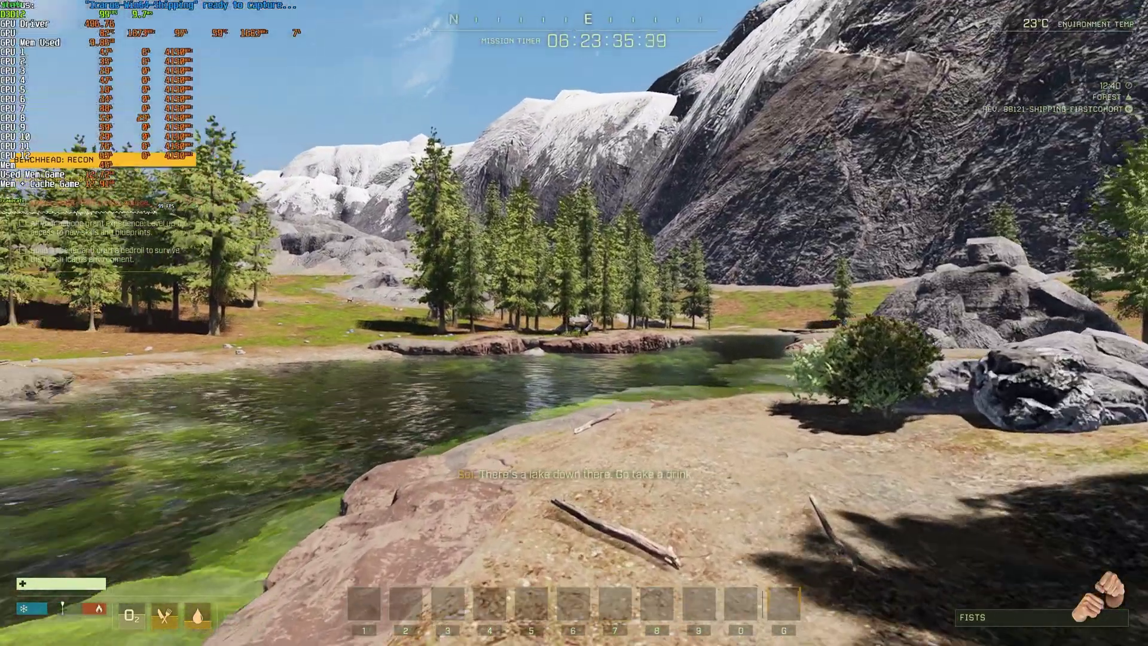
key(w)
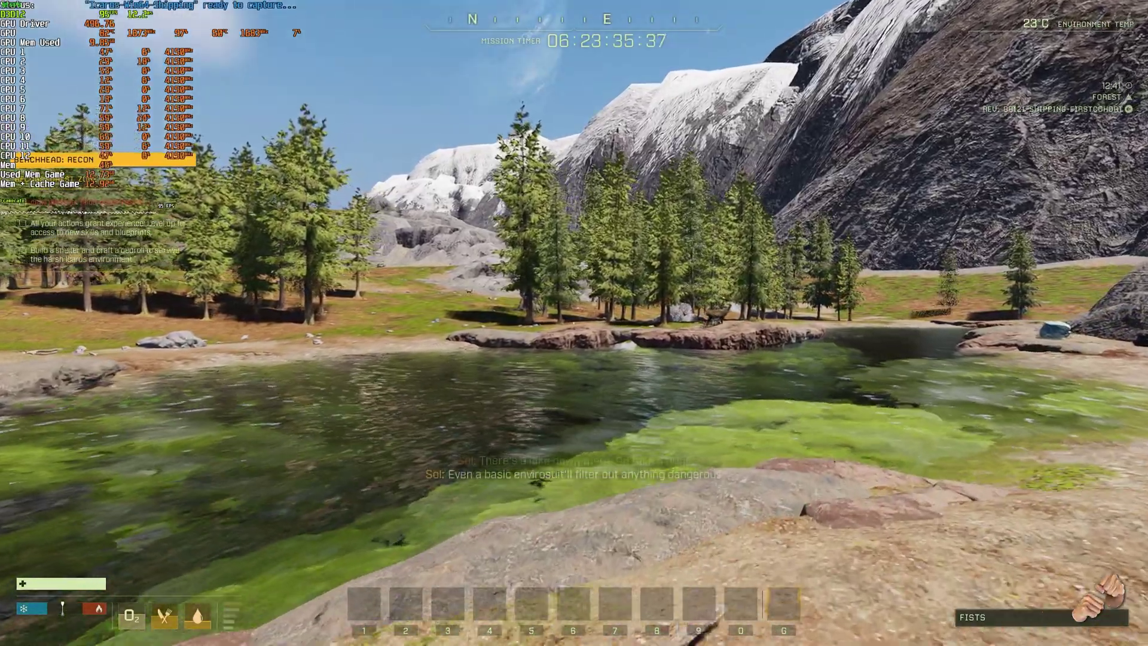
key(w)
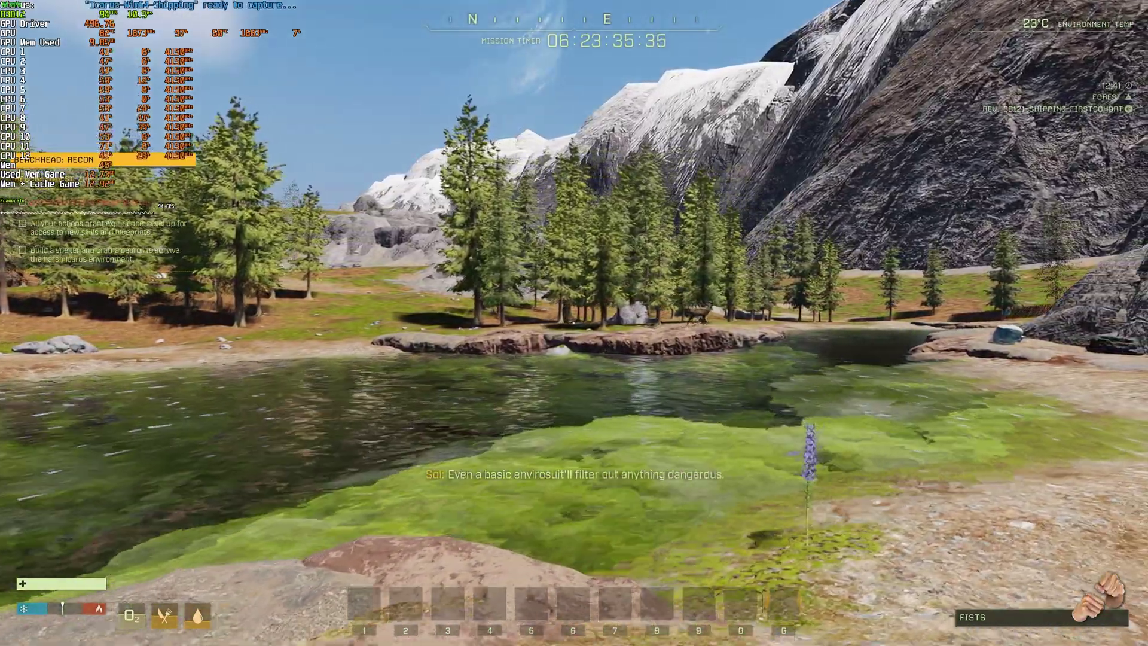
key(a)
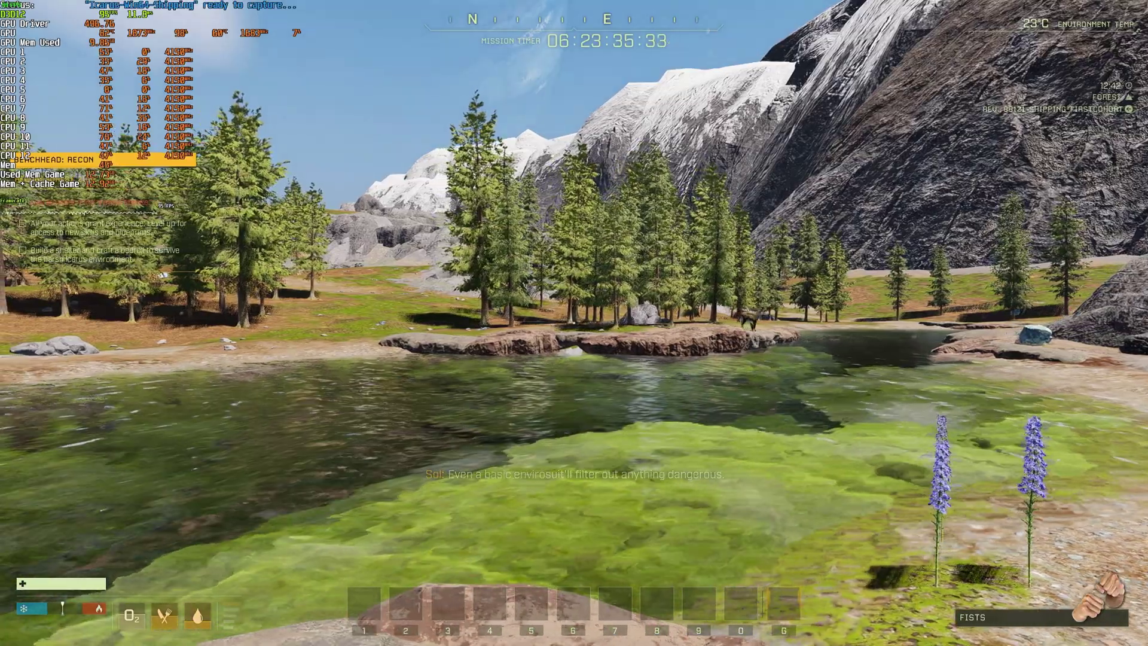
key(d)
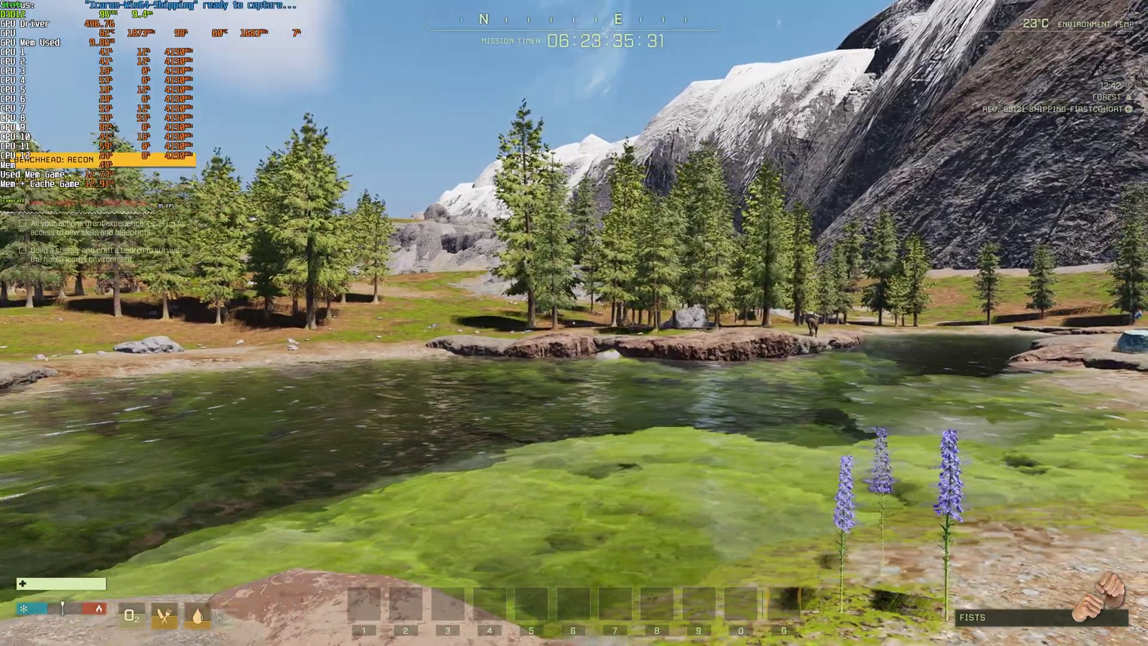